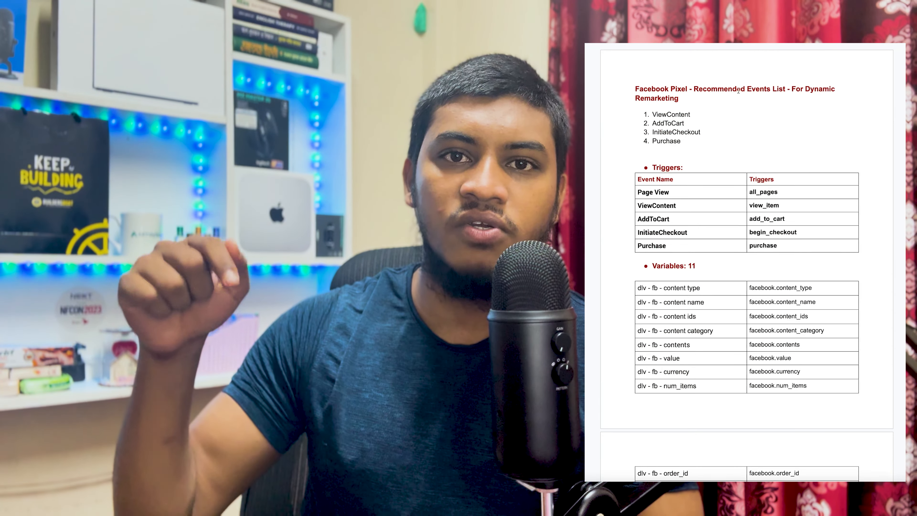
- Review the recommended events, triggers, variables and user parameters listed in the Facebook Pixel events document
double_click(772, 231)
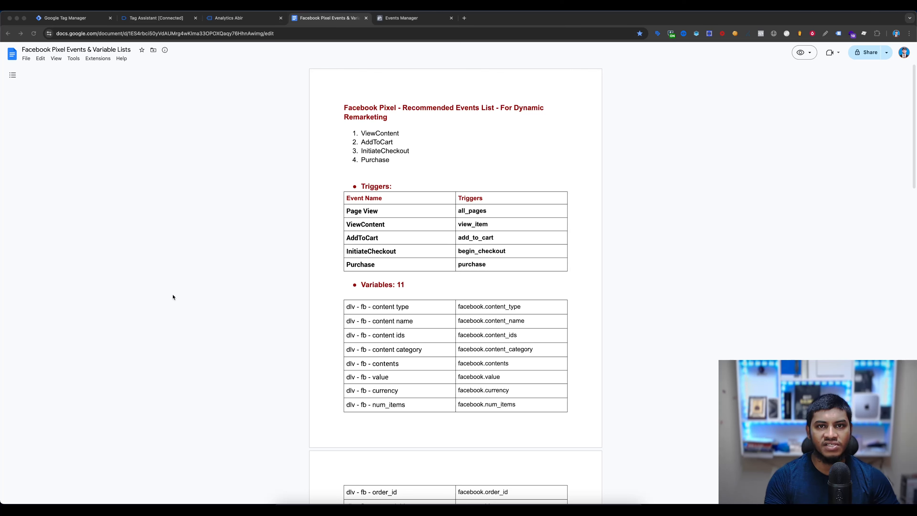
click(409, 141)
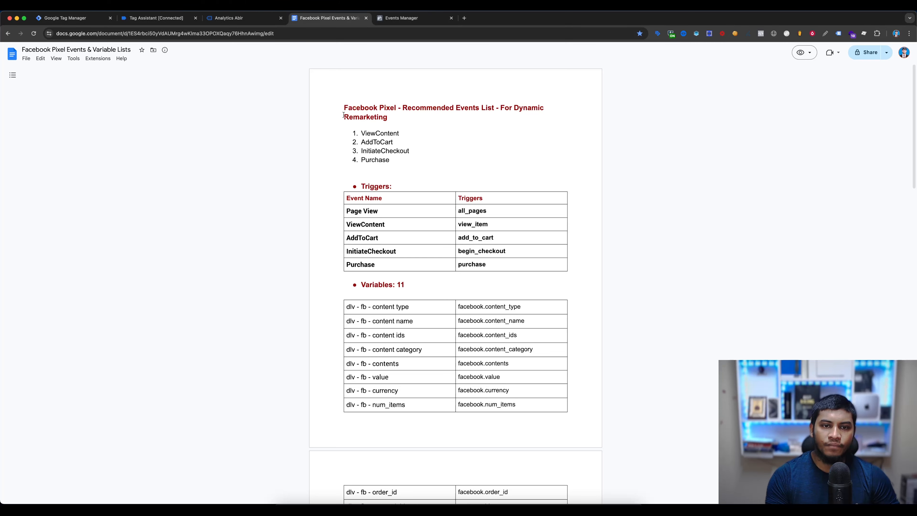
scroll(445, 134, down, 20)
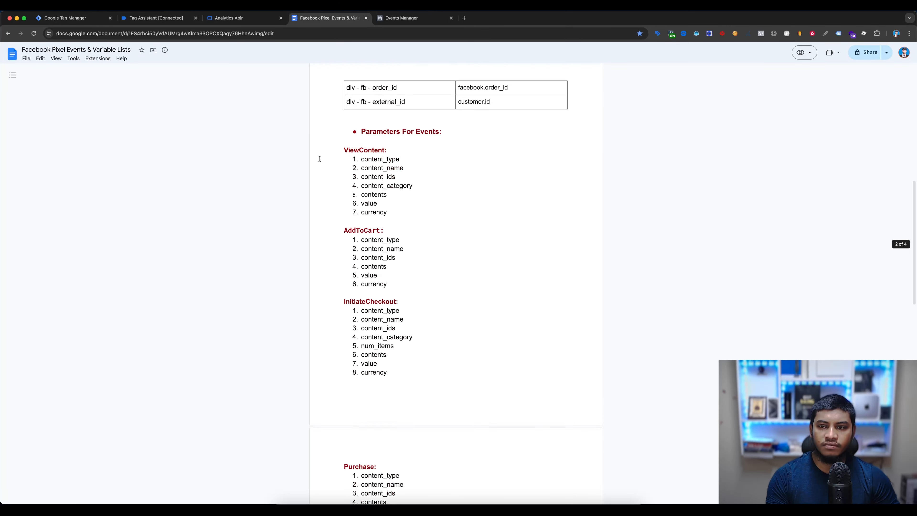
scroll(529, 211, down, 5)
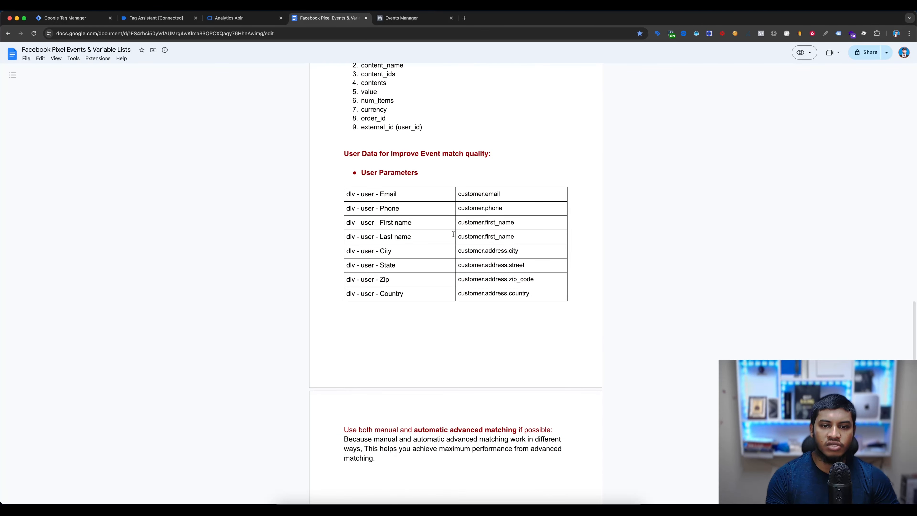
scroll(452, 234, up, 20)
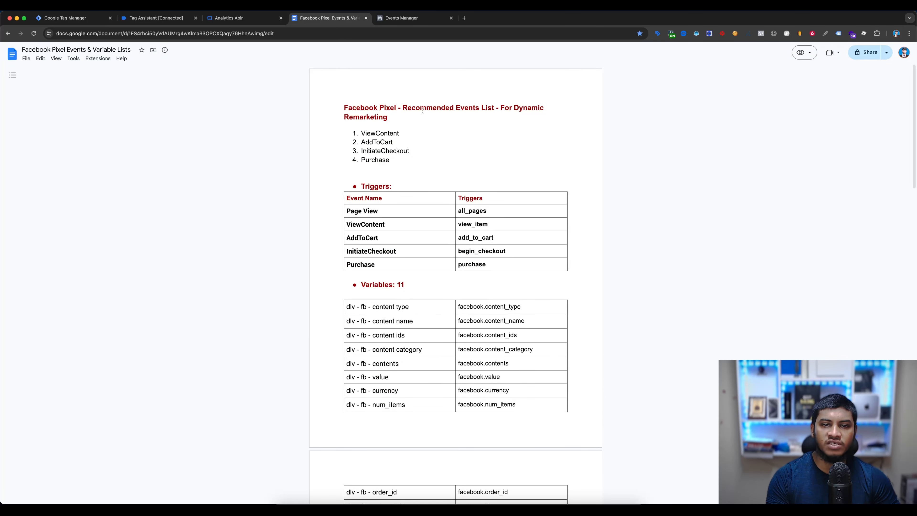
drag(411, 124, 321, 119)
click(322, 123)
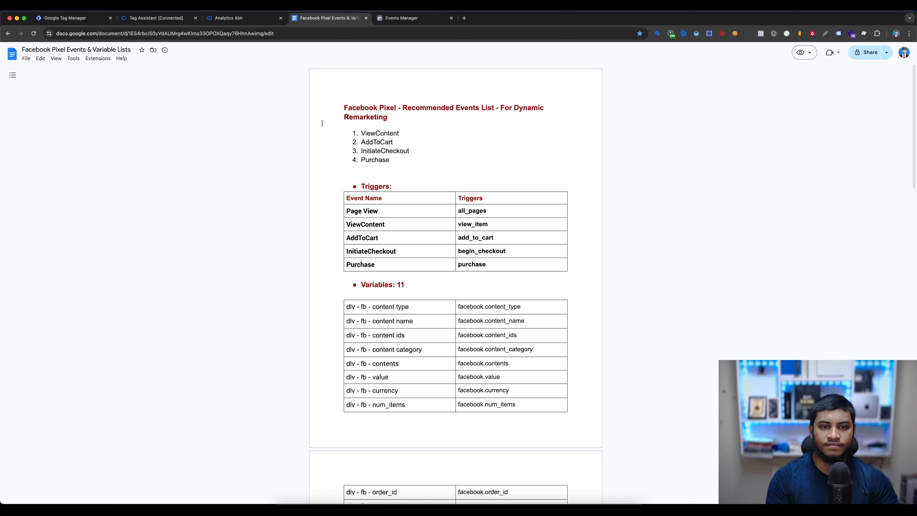
- Switch from Google Tag Manager to Tag Assistant and clear the recorded events from its summary
click(75, 19)
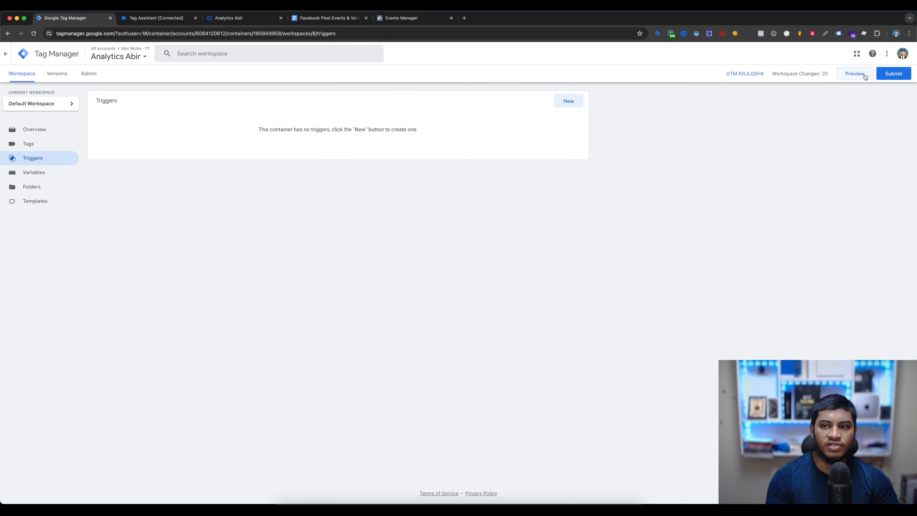
click(146, 20)
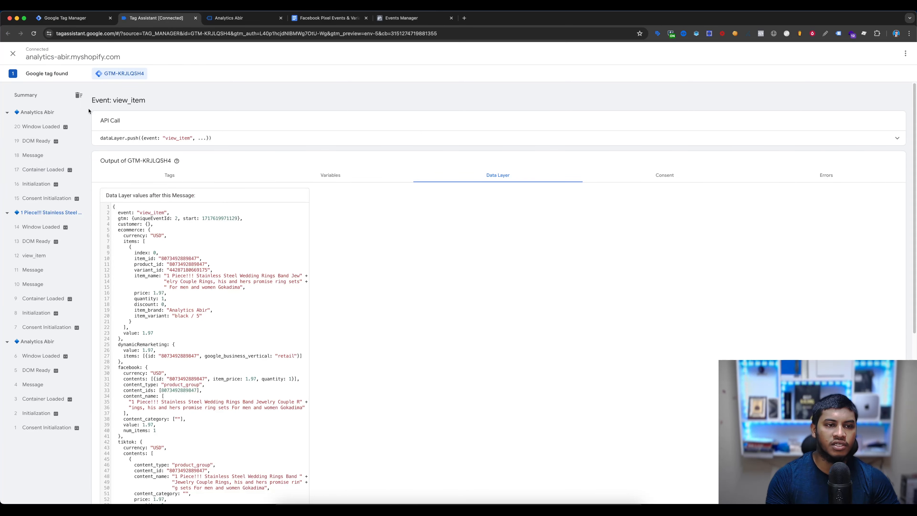
click(78, 95)
- Open the stainless steel wedding ring product in the store and inspect the view_item event's data layer in Tag Assistant
click(239, 20)
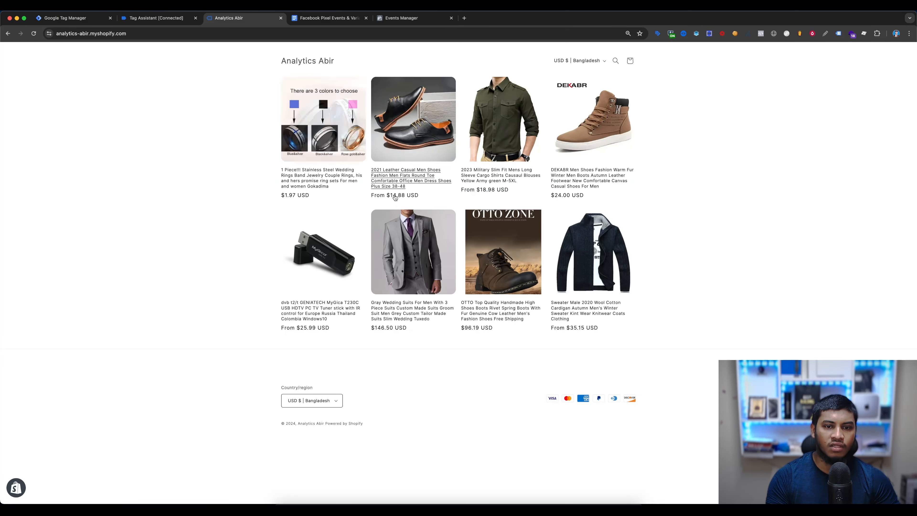
click(311, 144)
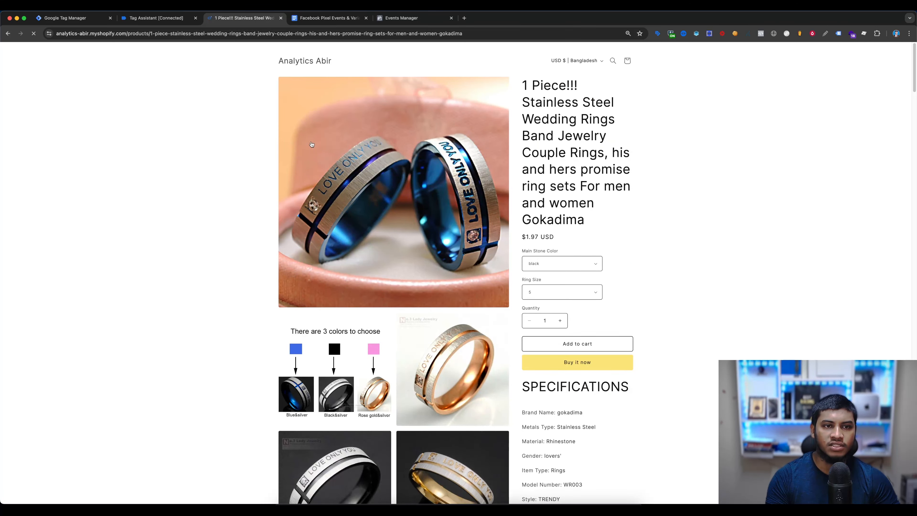
click(152, 18)
click(35, 159)
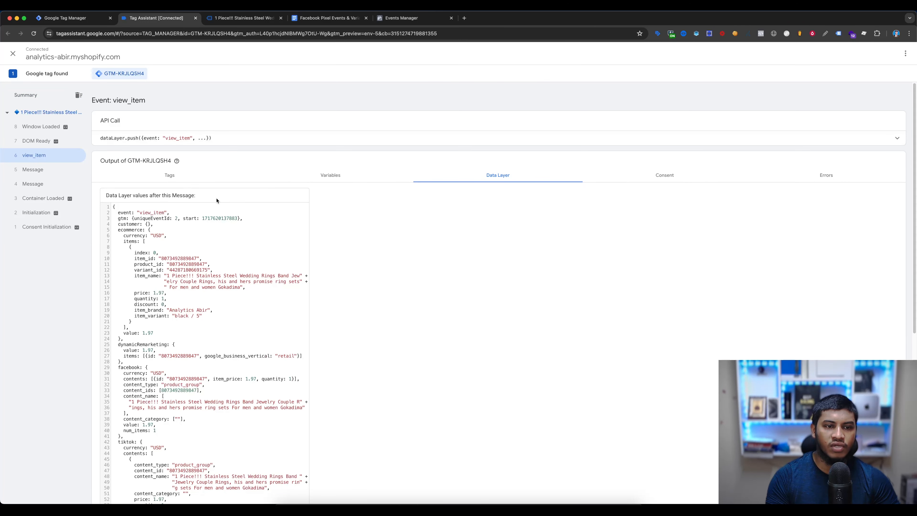
double_click(144, 213)
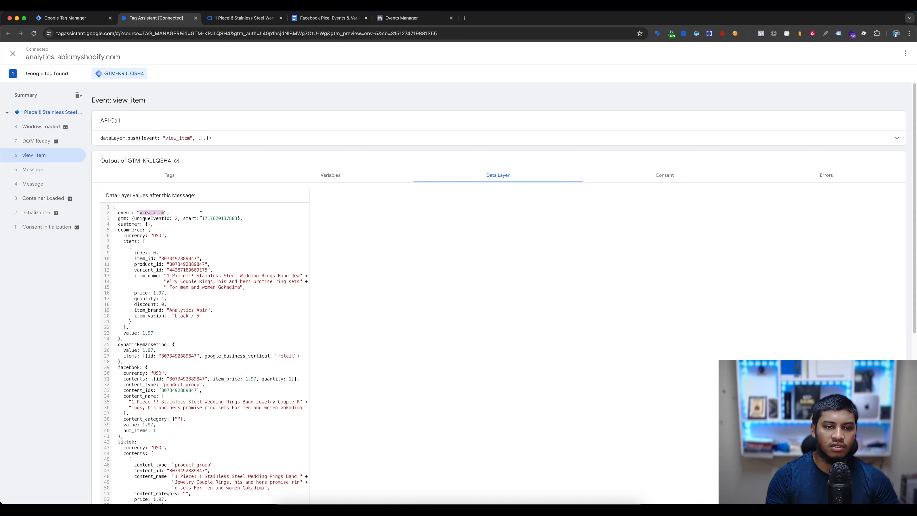
- Add the ring to the store cart and inspect the add_to_cart event's data layer in Tag Assistant
click(242, 18)
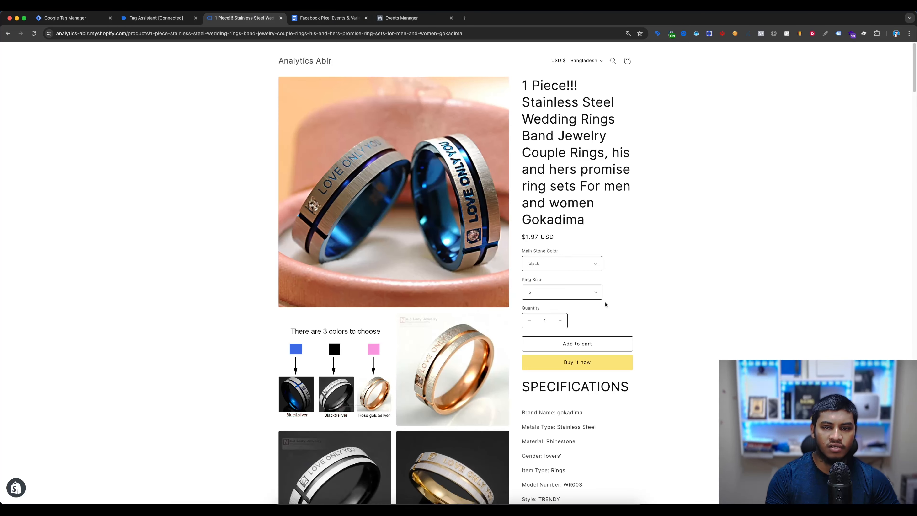
click(609, 346)
click(157, 19)
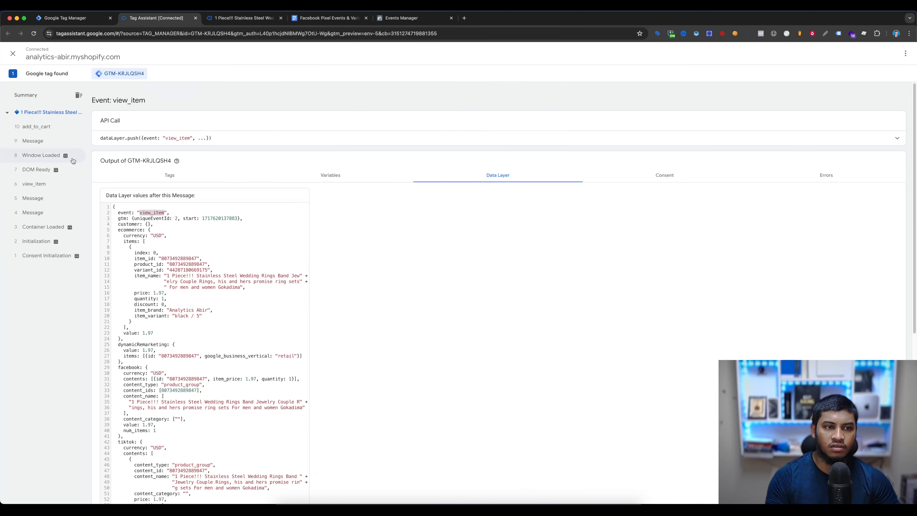
click(36, 131)
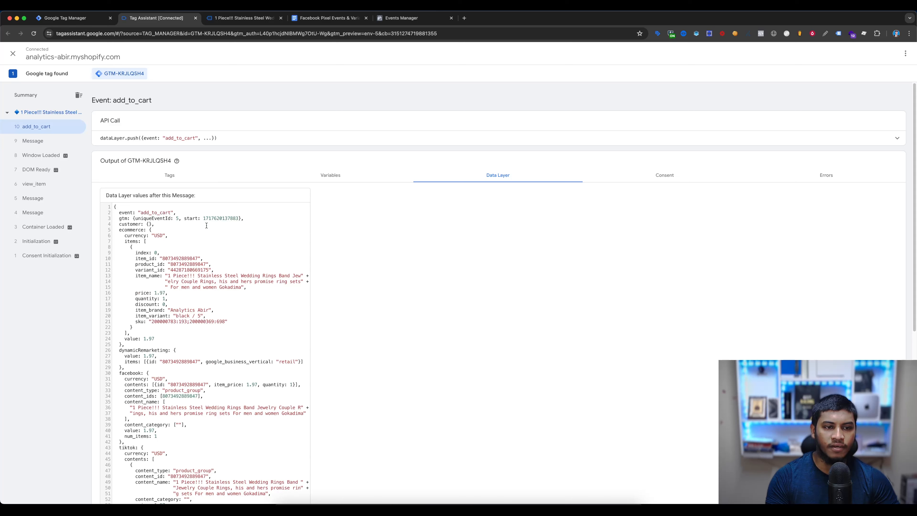
drag(141, 212, 172, 212)
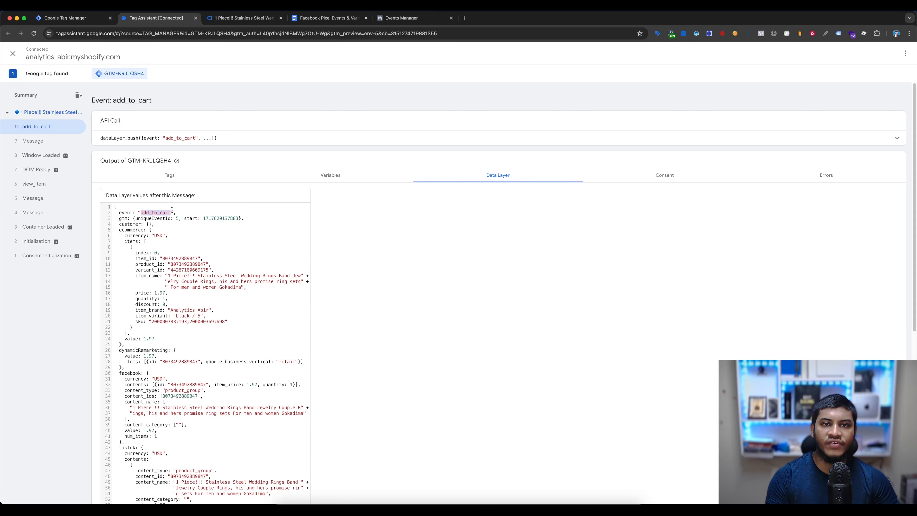
- Start a new Custom Event trigger in Google Tag Manager and copy the view_item trigger name from the events document
click(59, 19)
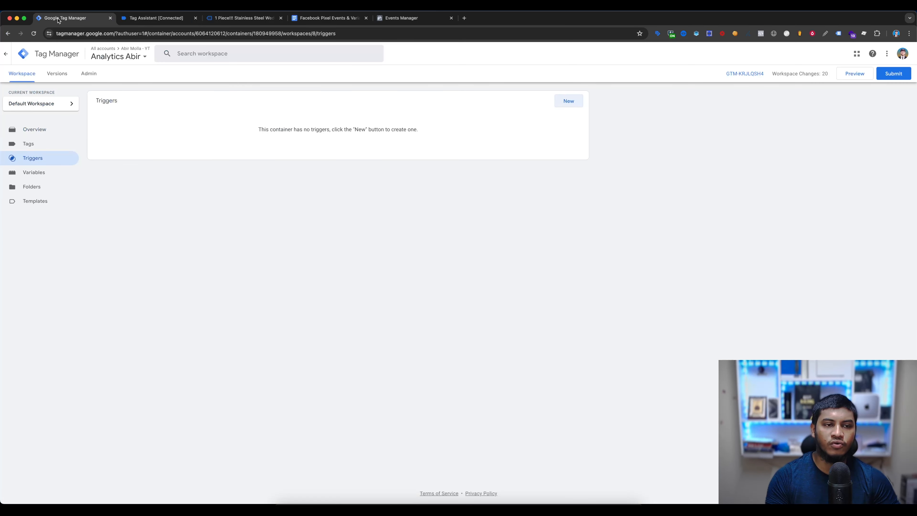
click(577, 106)
click(317, 20)
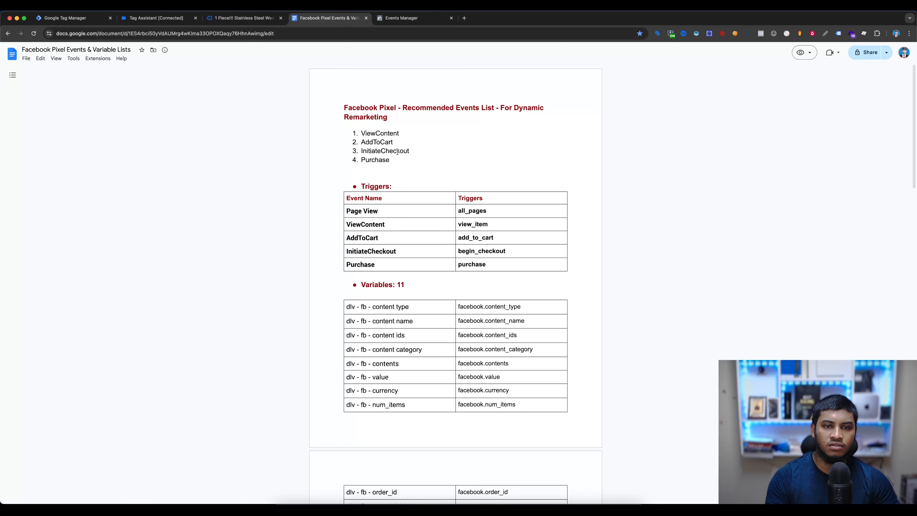
double_click(381, 134)
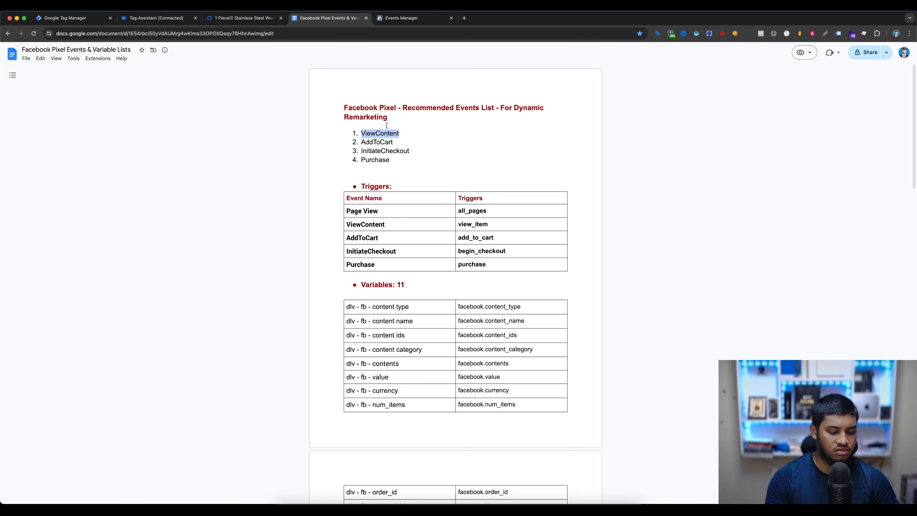
double_click(475, 222)
key(super+c)
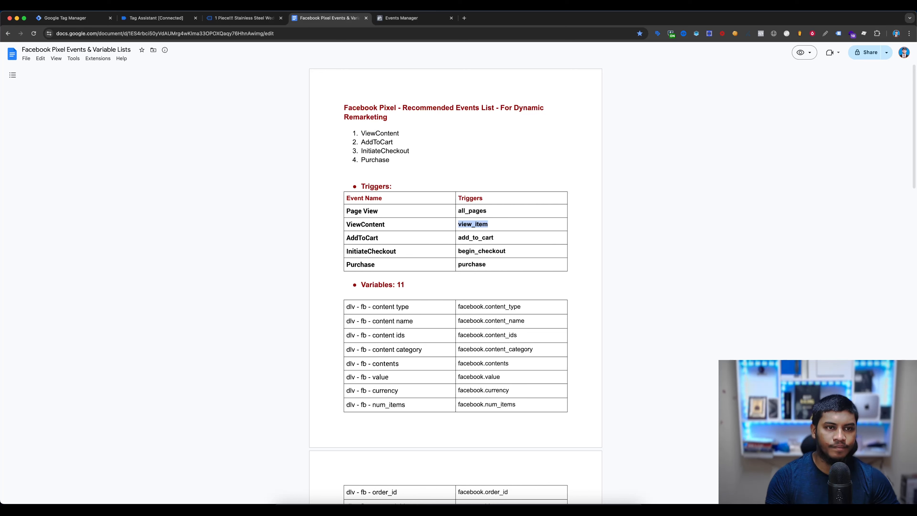
click(65, 18)
click(556, 158)
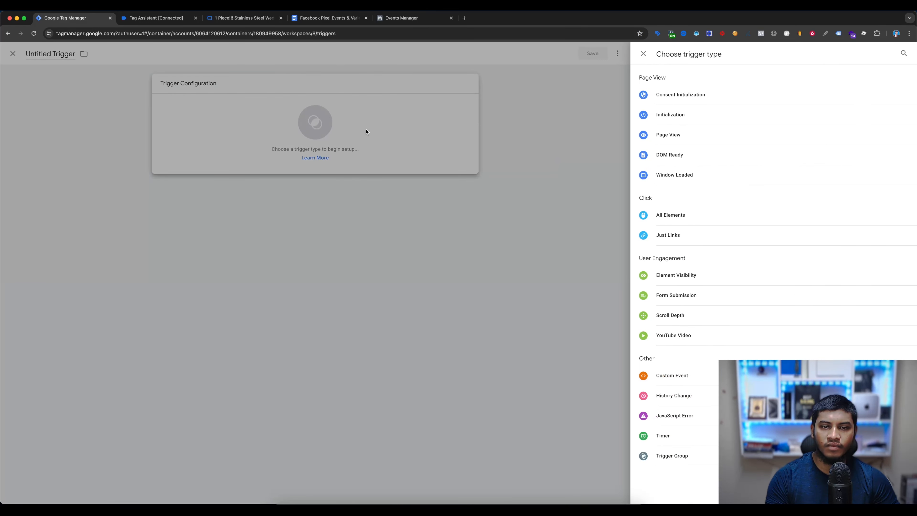
click(697, 378)
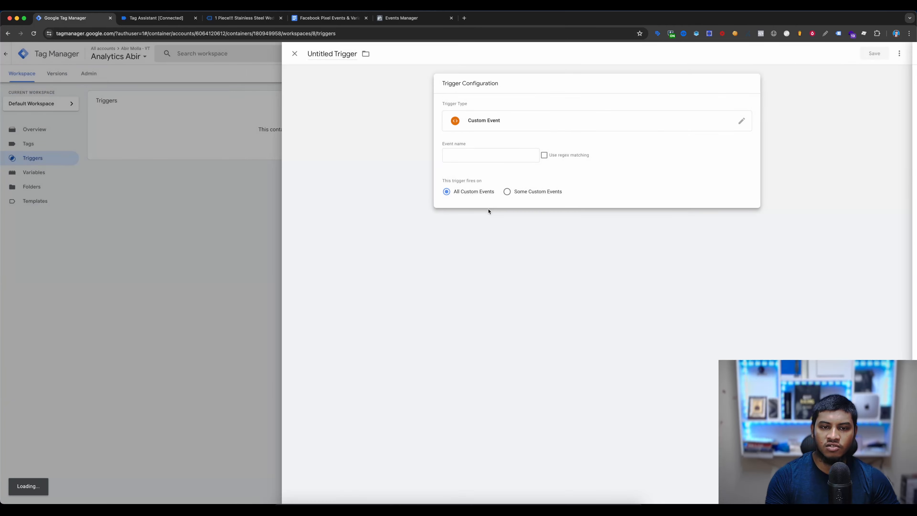
- Set the custom event trigger's event name to view_item and save the trigger as view_item
click(470, 153)
key(super+v)
click(877, 55)
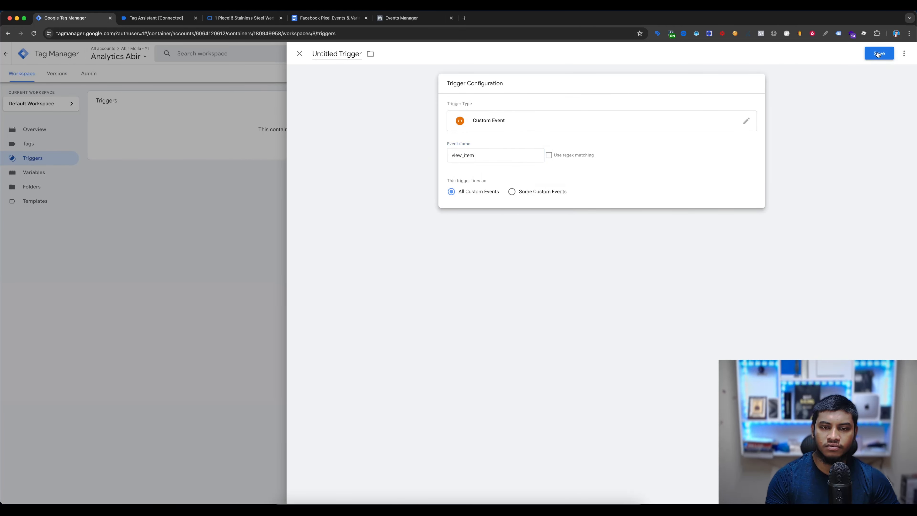
key(super+v)
click(512, 162)
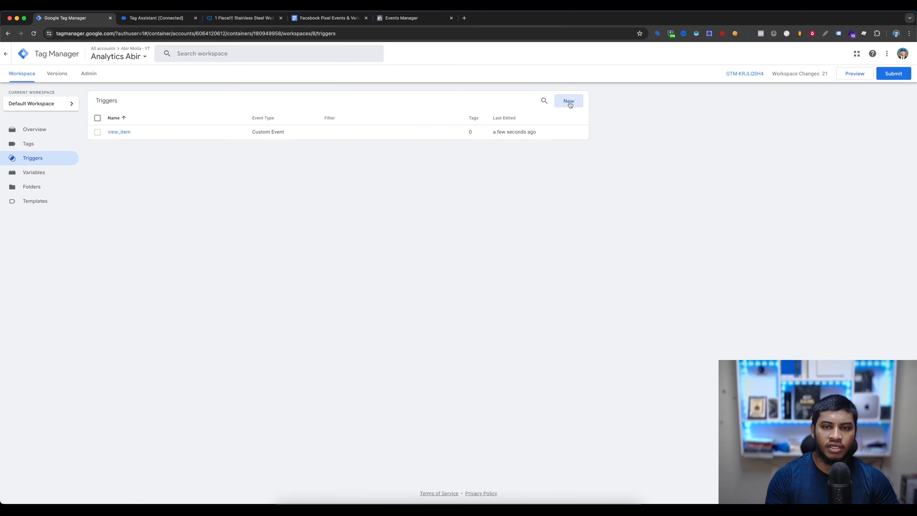
- Start another Custom Event trigger and copy the add_to_cart trigger name from the events document
click(570, 101)
click(572, 123)
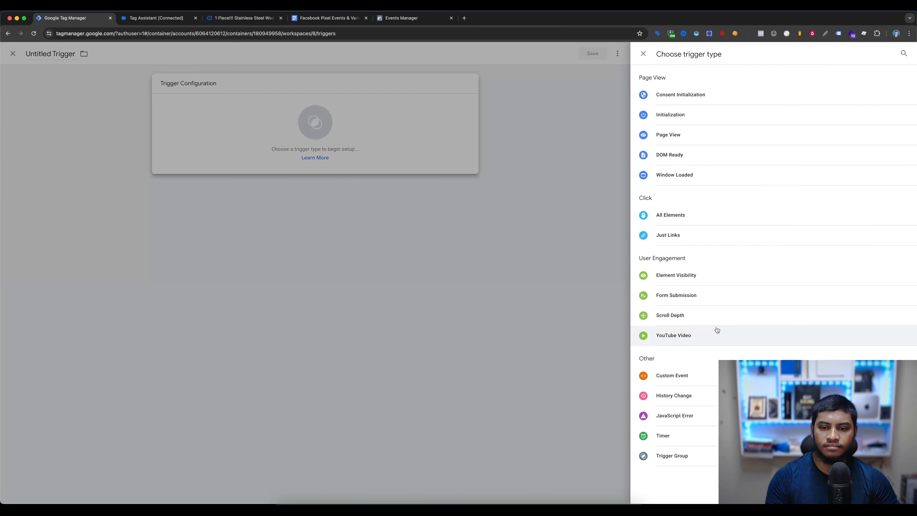
click(655, 373)
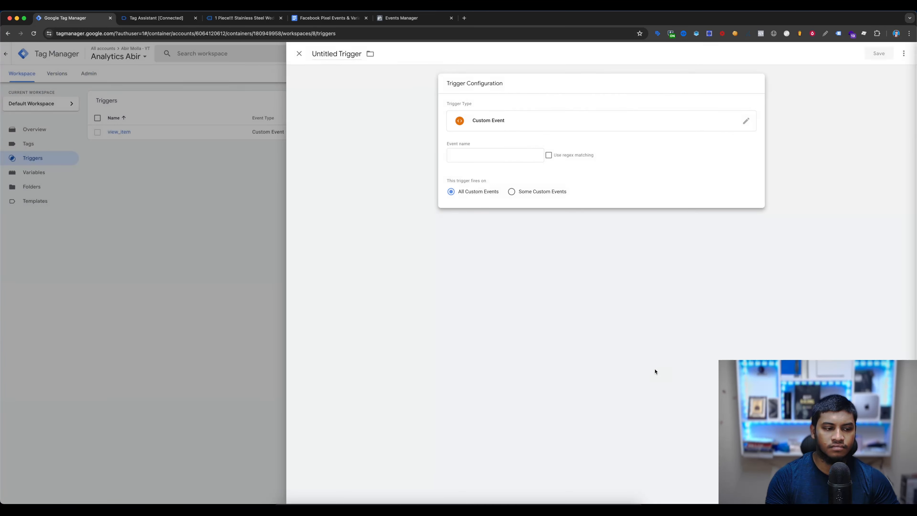
click(309, 18)
double_click(479, 239)
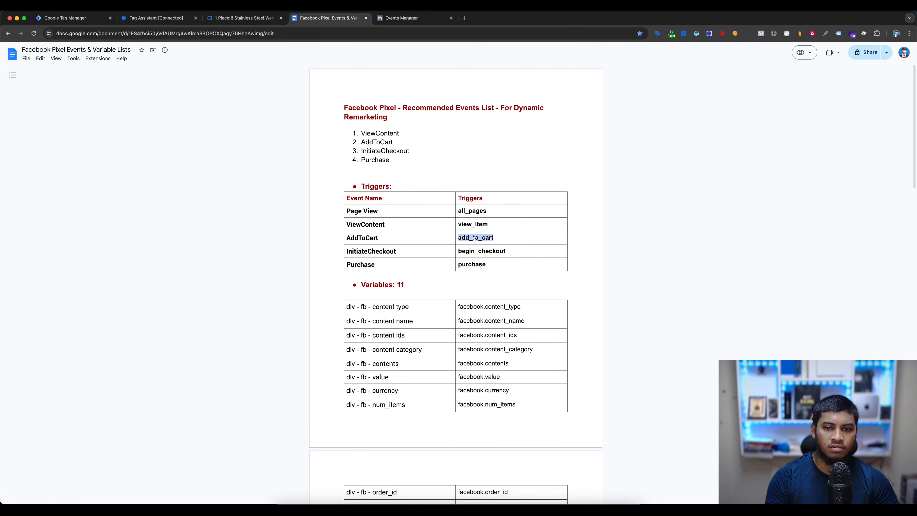
key(super+c)
- Set the new trigger's event name to add_to_cart in Google Tag Manager and save the trigger as add_to_cart
click(72, 19)
click(475, 155)
key(super+v)
click(878, 54)
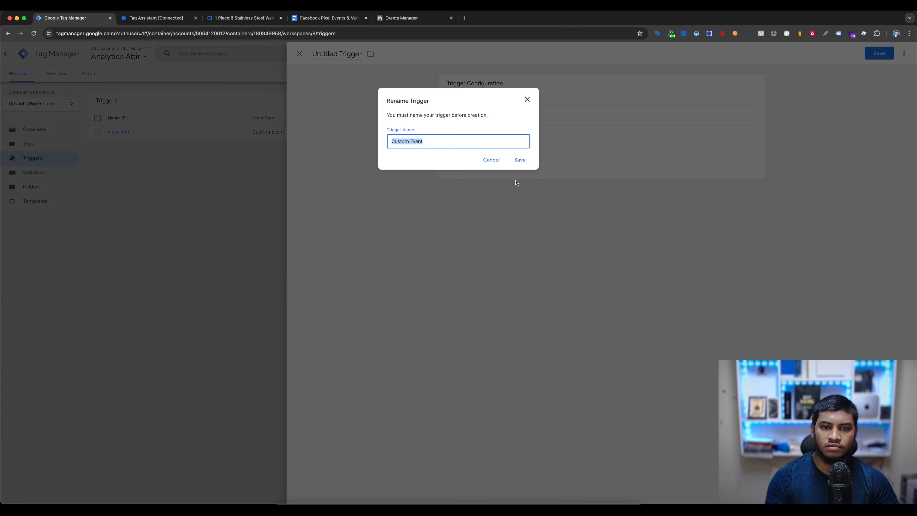
key(super+v)
click(517, 161)
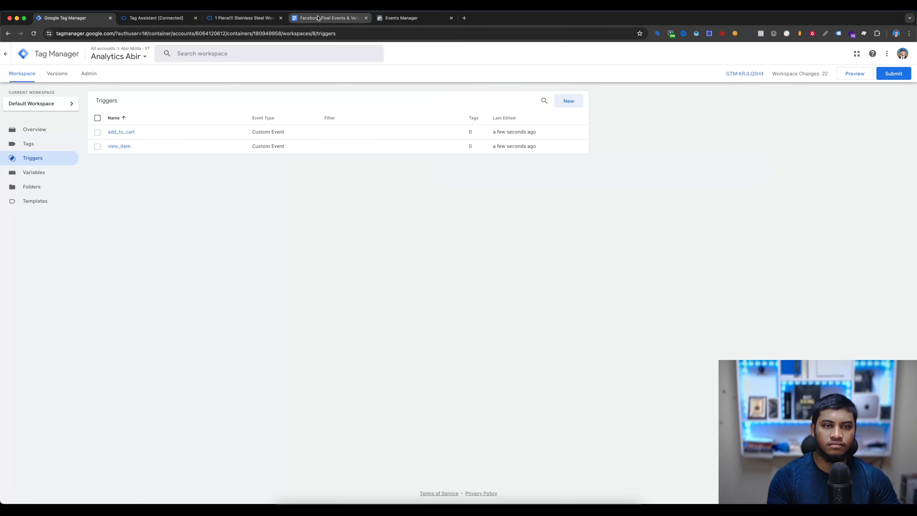
- Create a Custom Event trigger with the event name begin_checkout from the events document and save it as begin_checkout
click(318, 18)
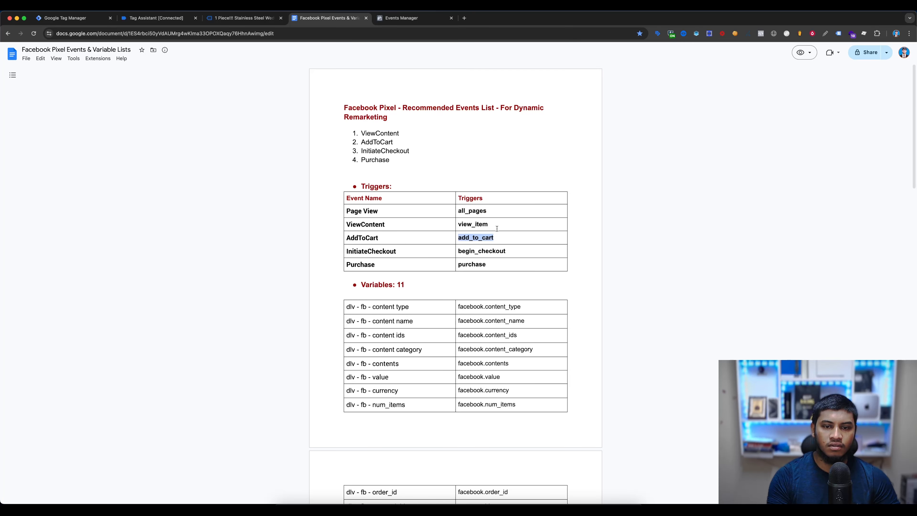
double_click(483, 250)
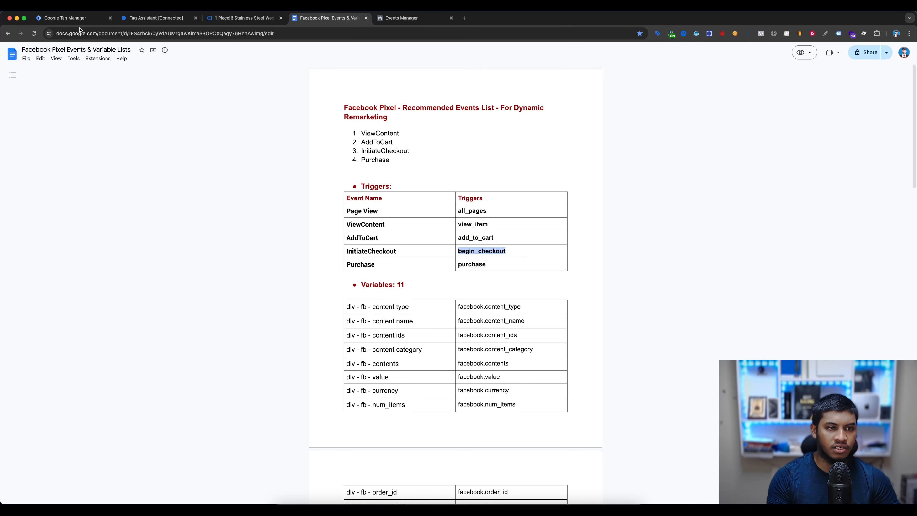
click(72, 18)
click(569, 100)
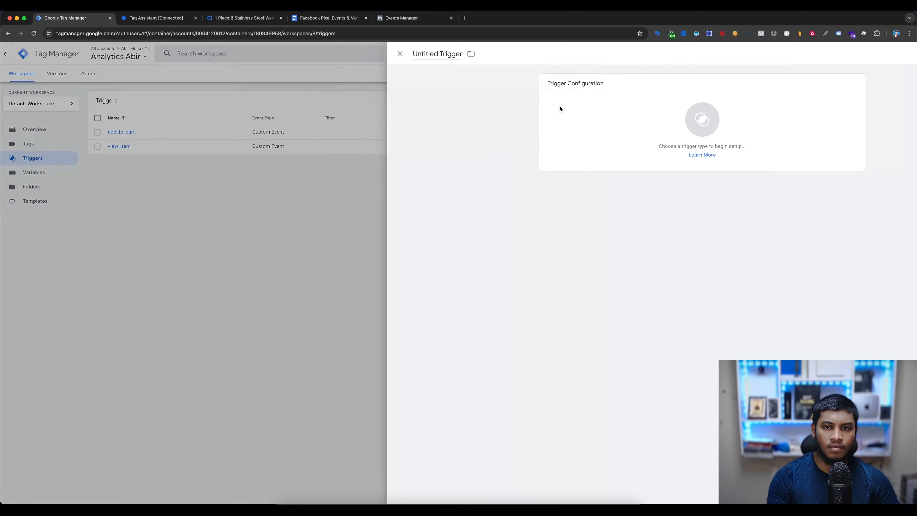
click(559, 108)
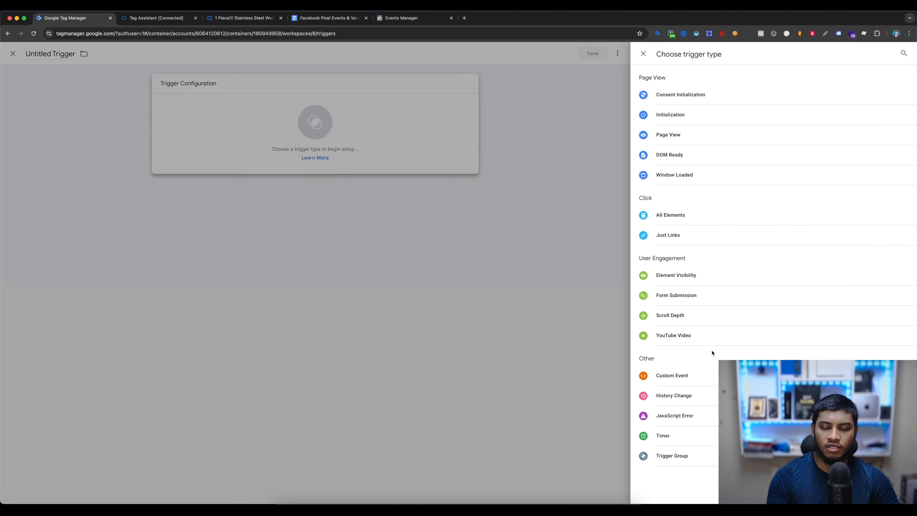
click(672, 375)
key(super+v)
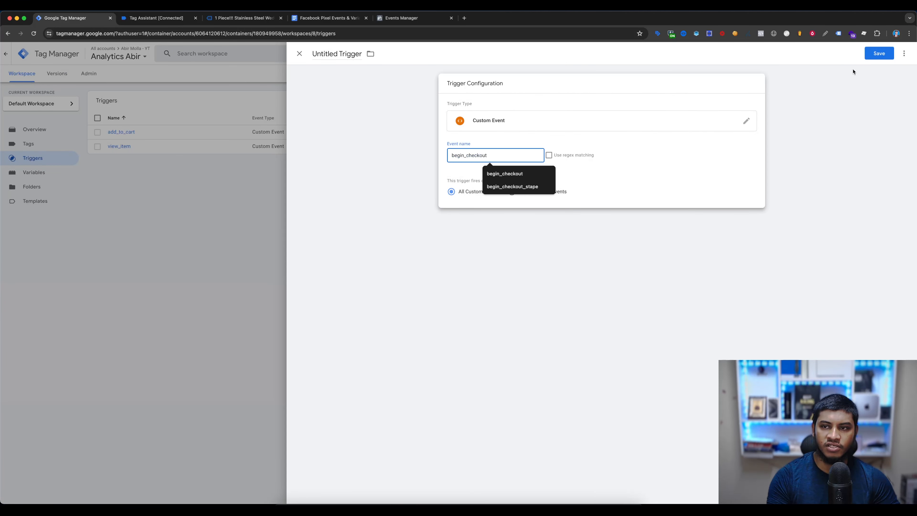
click(879, 53)
click(520, 159)
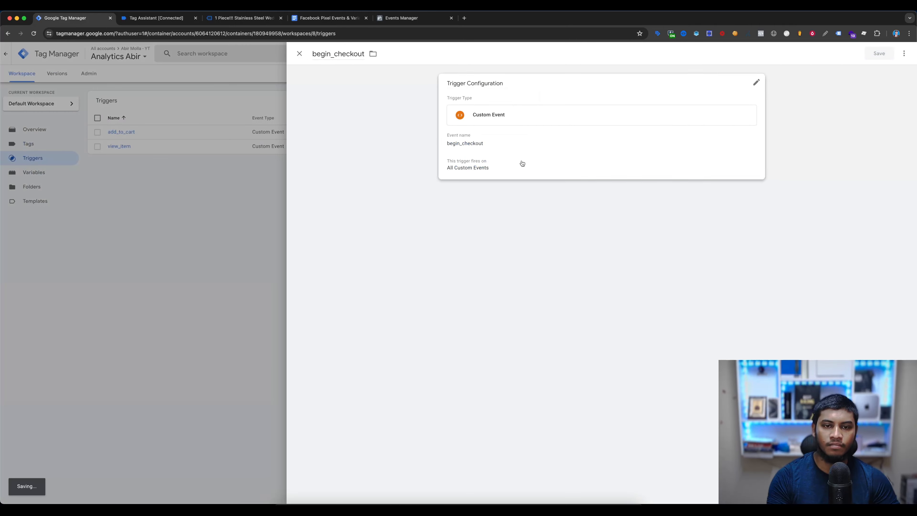
- Create a Custom Event trigger with the event name purchase from the events document and save it as purchase
click(327, 18)
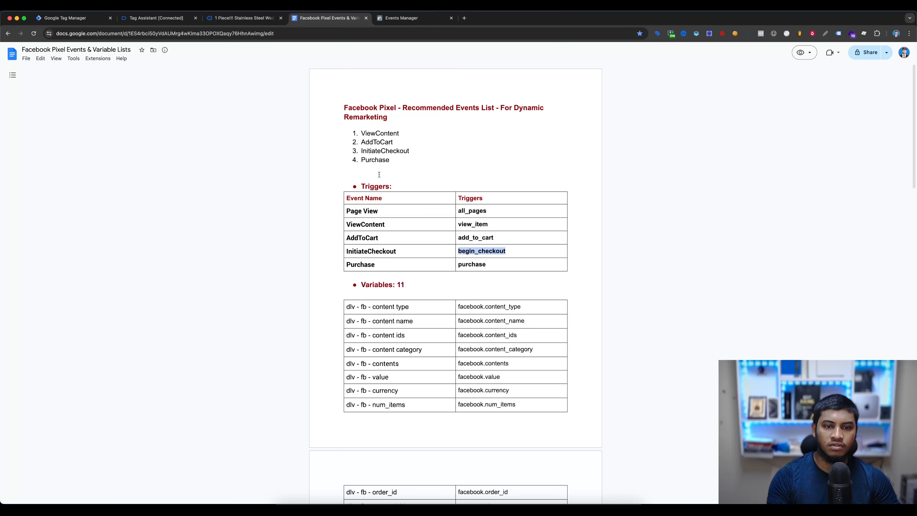
double_click(475, 264)
click(74, 19)
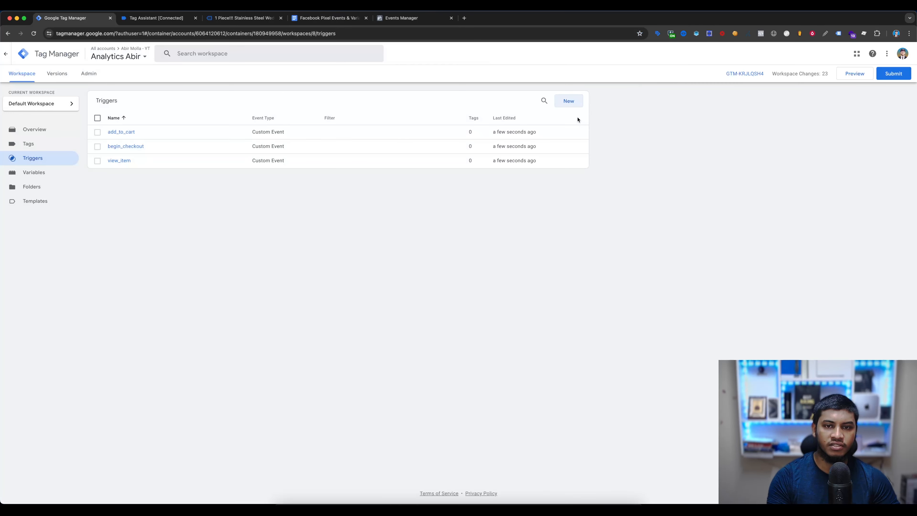
click(570, 102)
click(510, 113)
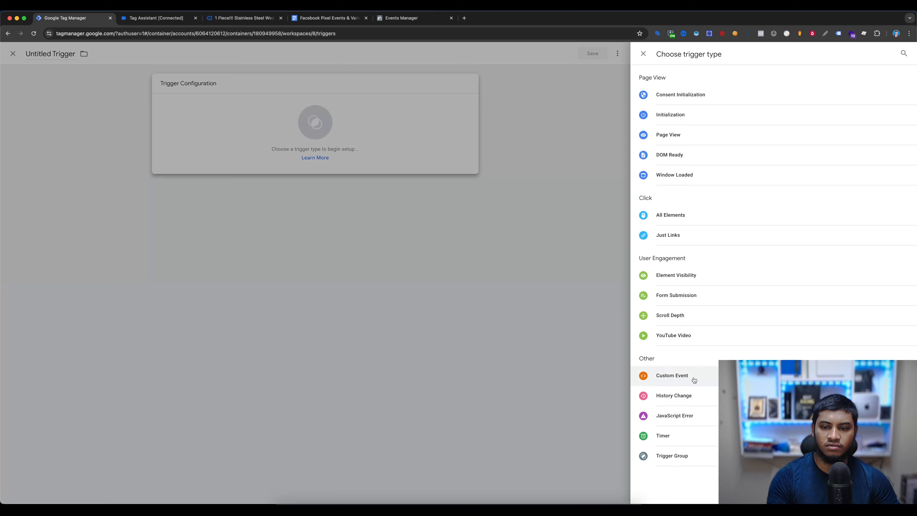
click(694, 379)
click(481, 156)
key(super+v)
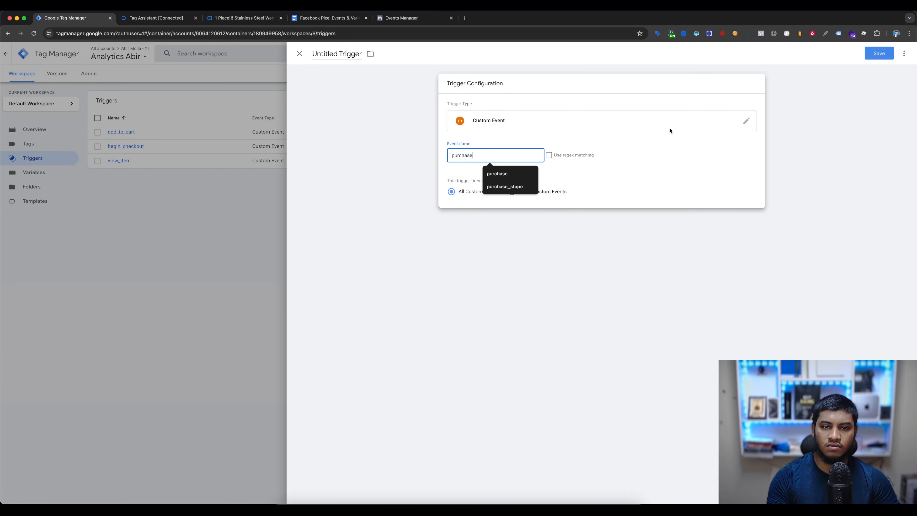
click(879, 53)
key(super+v)
click(519, 160)
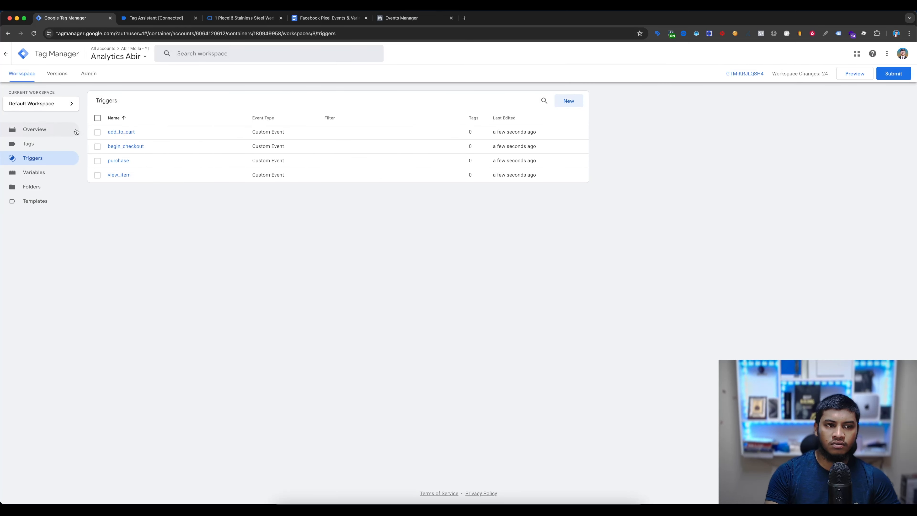
- Create a new tag in the container and set its type to the Facebook Pixel gallery template
click(24, 148)
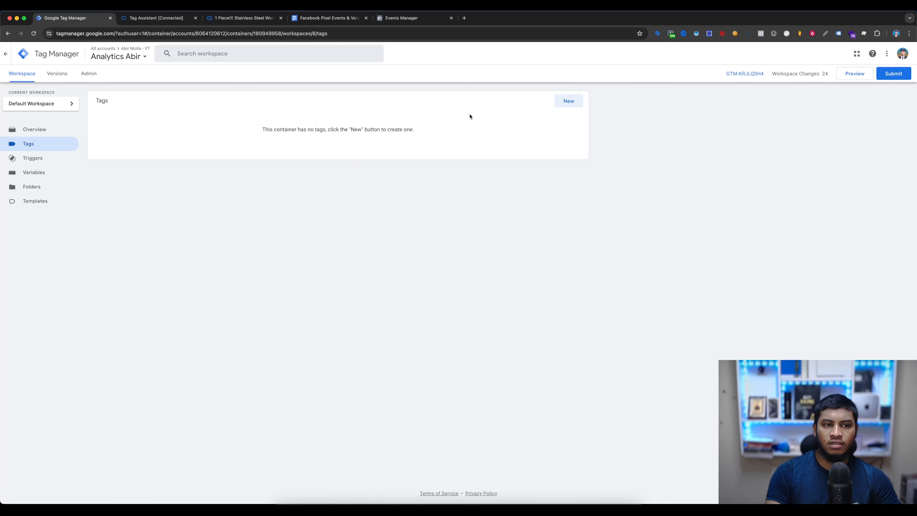
click(565, 102)
click(505, 110)
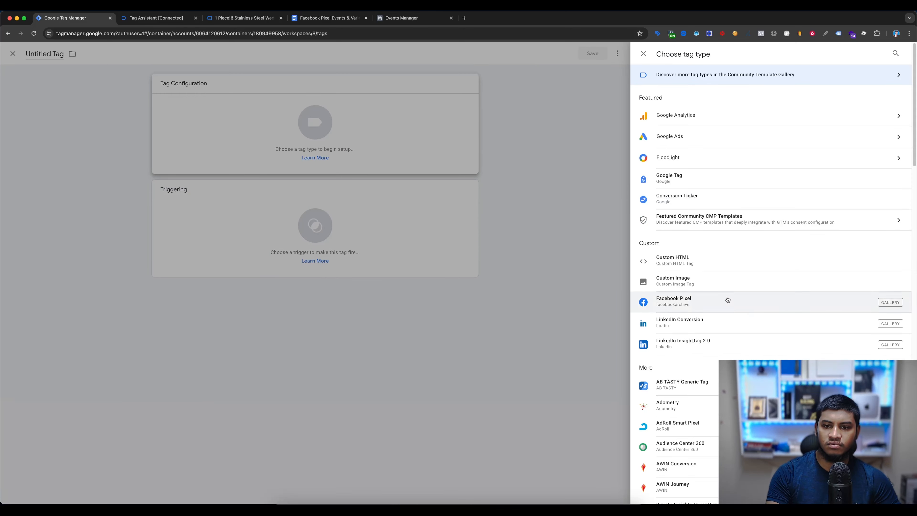
click(706, 302)
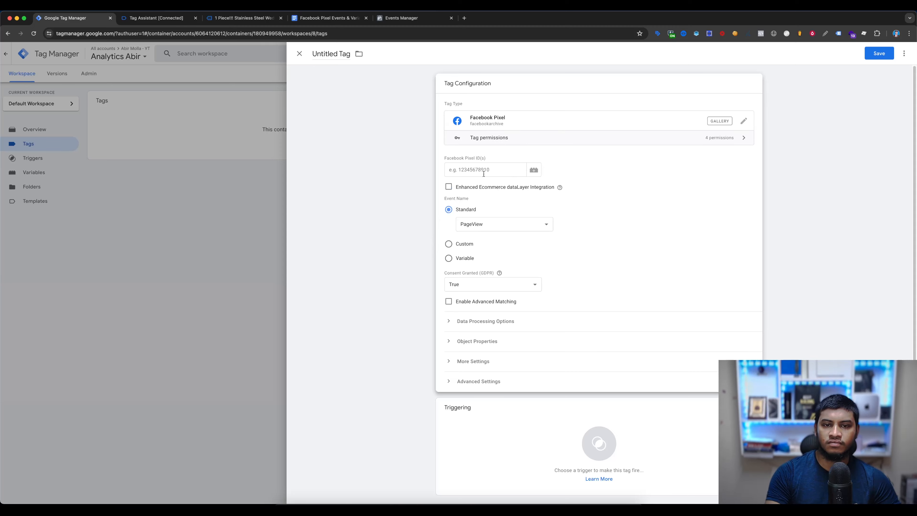
- Start a new Constant variable for the tag's Facebook Pixel ID
click(534, 172)
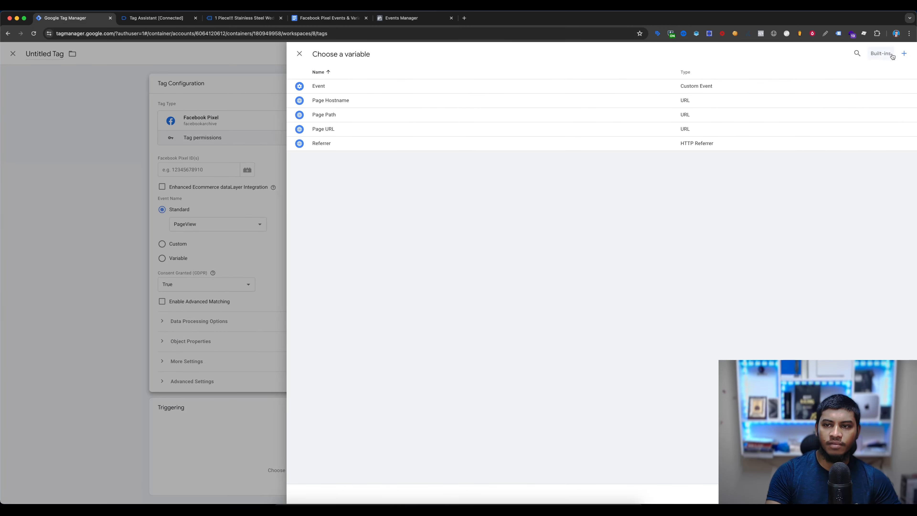
click(904, 53)
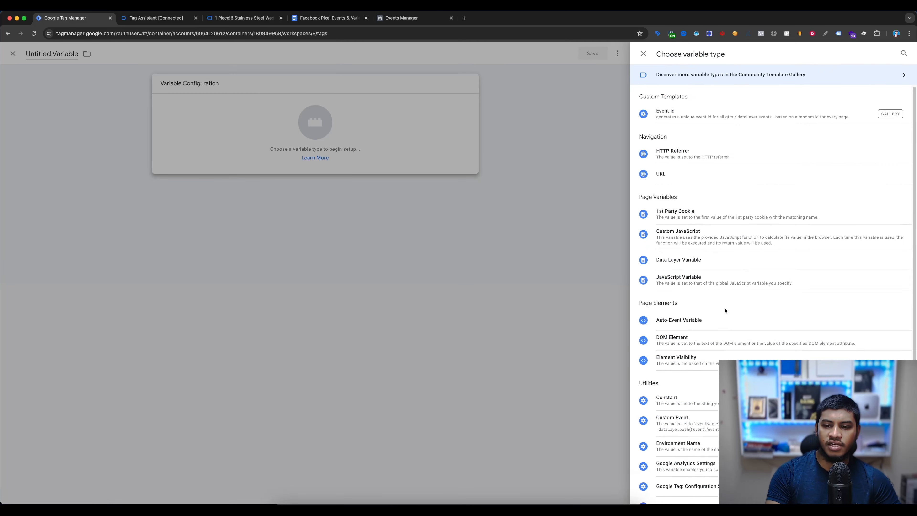
scroll(722, 325, down, 2)
click(679, 339)
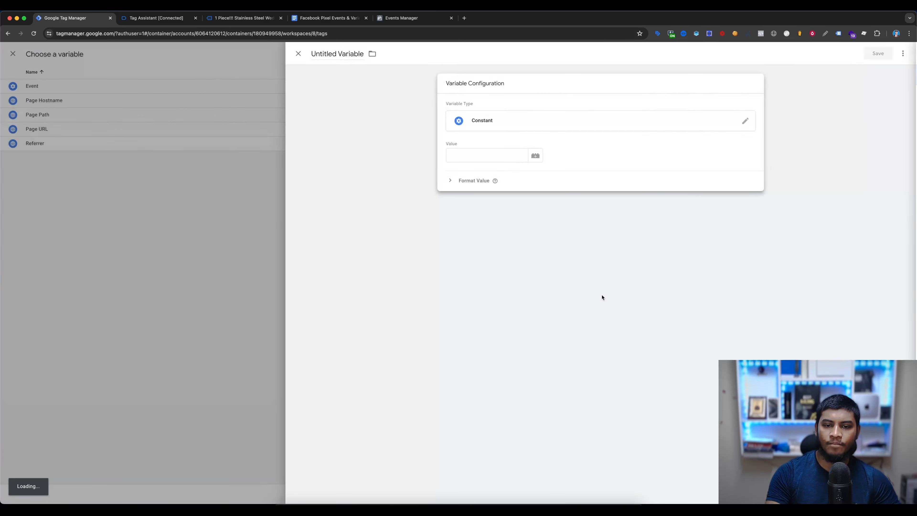
- Set the Constant's value to the Dataset ID from the Events Manager settings and save the variable as FB - Pixel ID
click(435, 18)
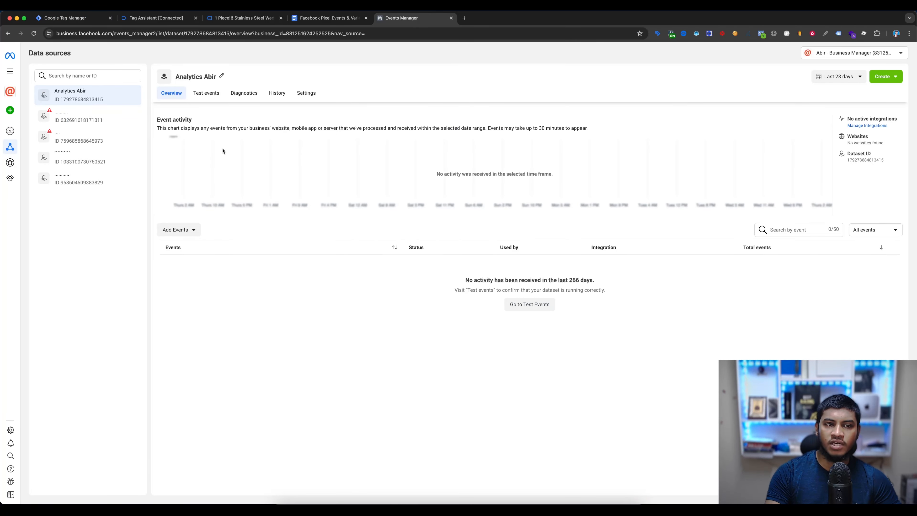
click(309, 94)
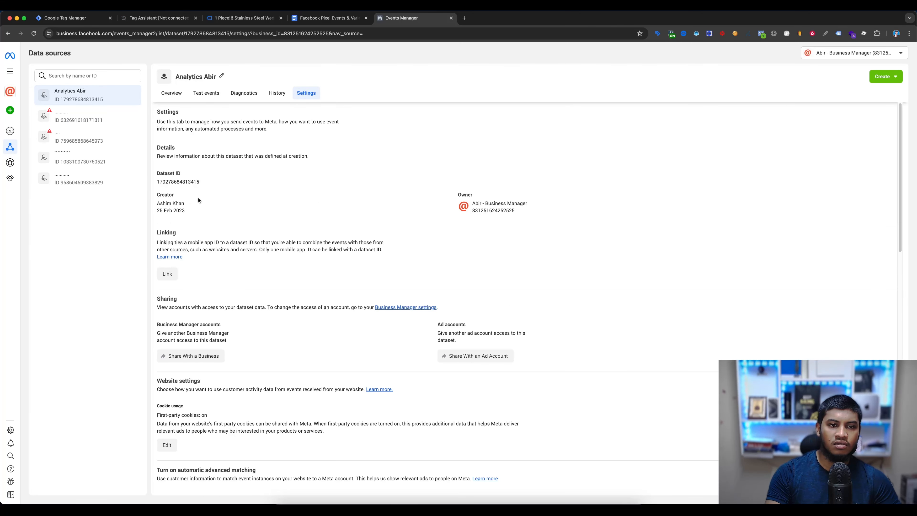
click(173, 183)
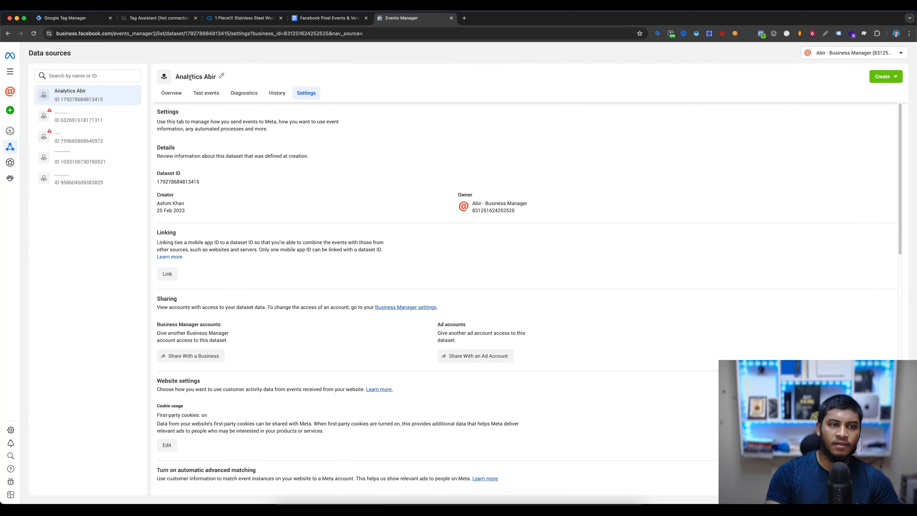
click(62, 21)
click(448, 155)
key(super+v)
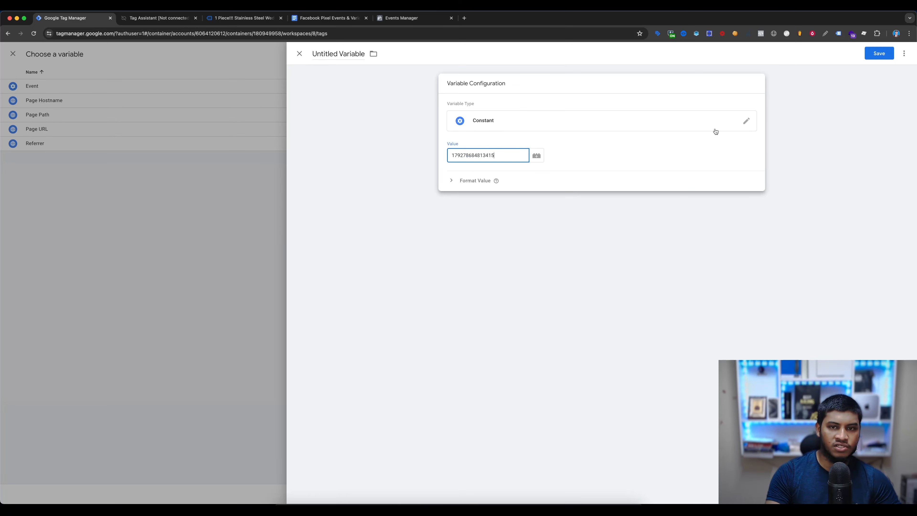
click(868, 55)
text(FB - Pixel ID)
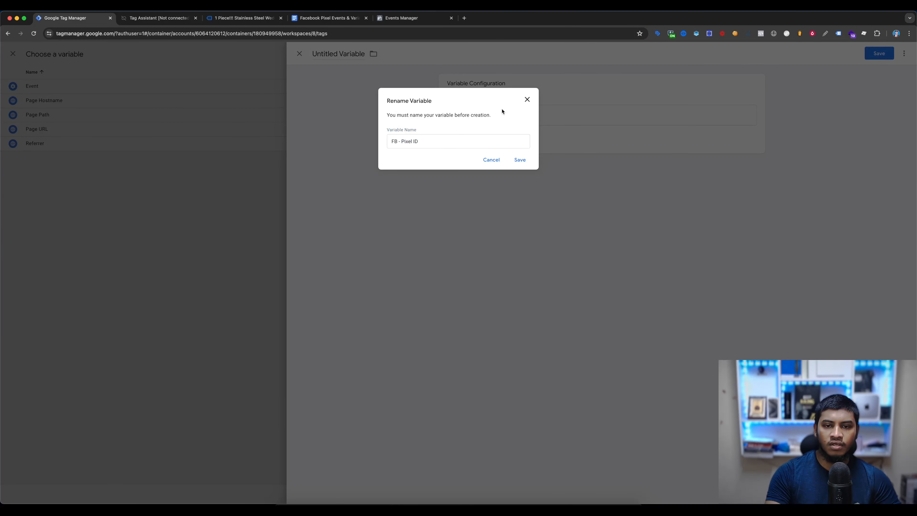
click(518, 160)
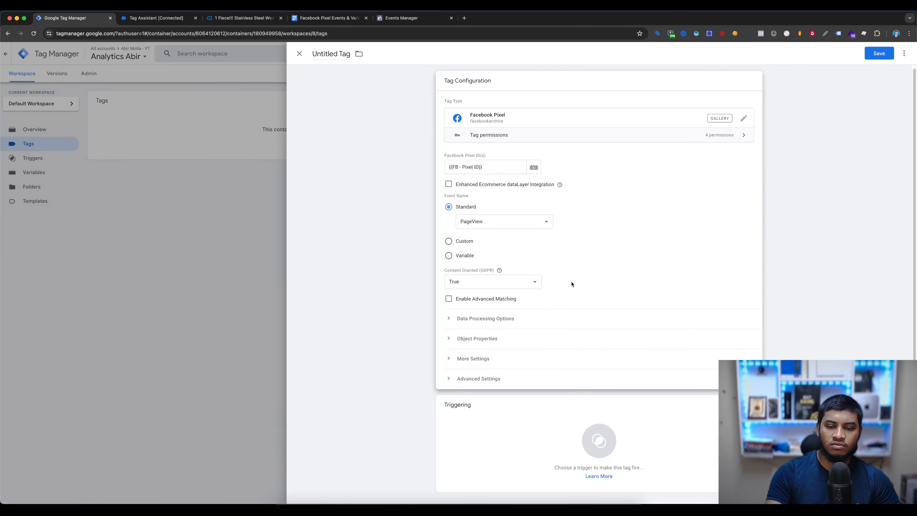
- Assign the All Pages trigger to the Facebook Pixel tag and save the tag as Facebook Pixel - All Pages
click(518, 438)
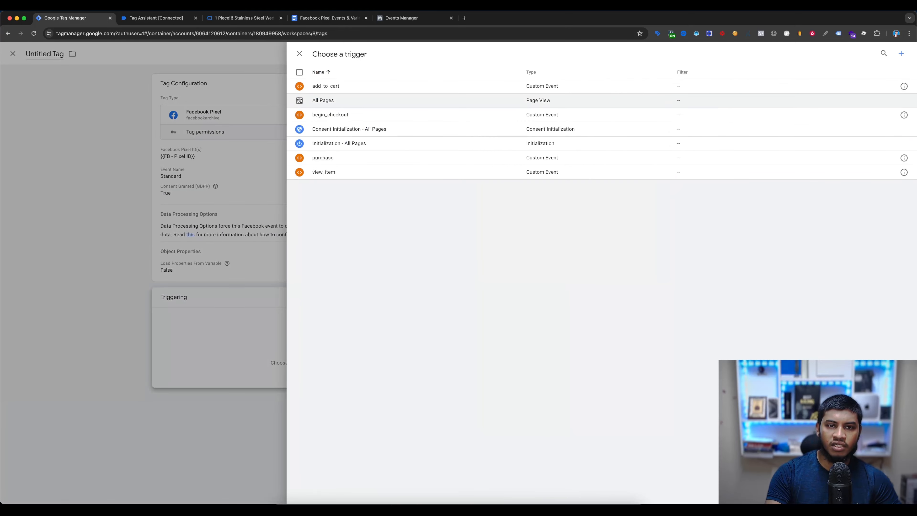
click(338, 102)
click(879, 53)
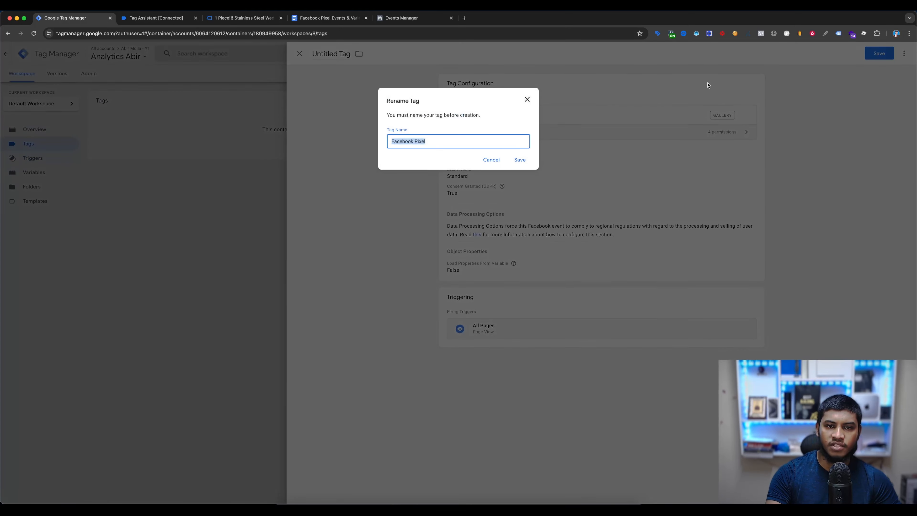
click(459, 142)
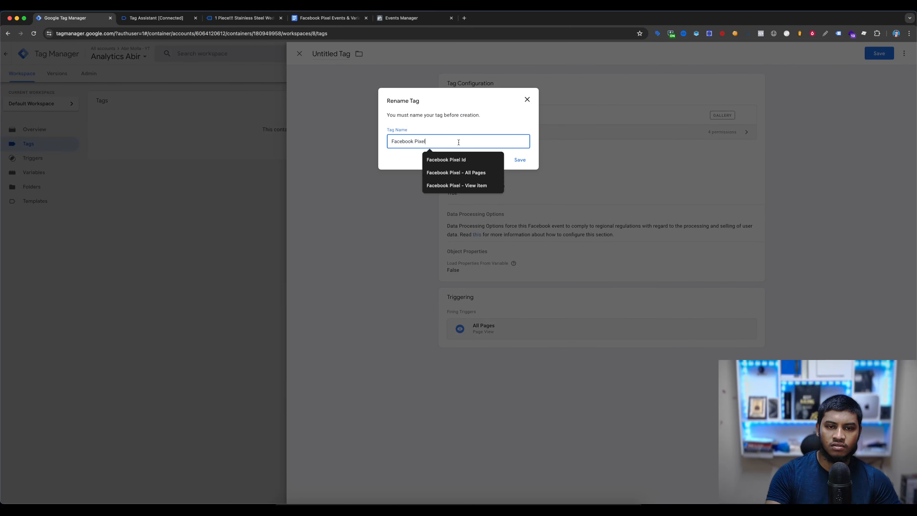
click(466, 172)
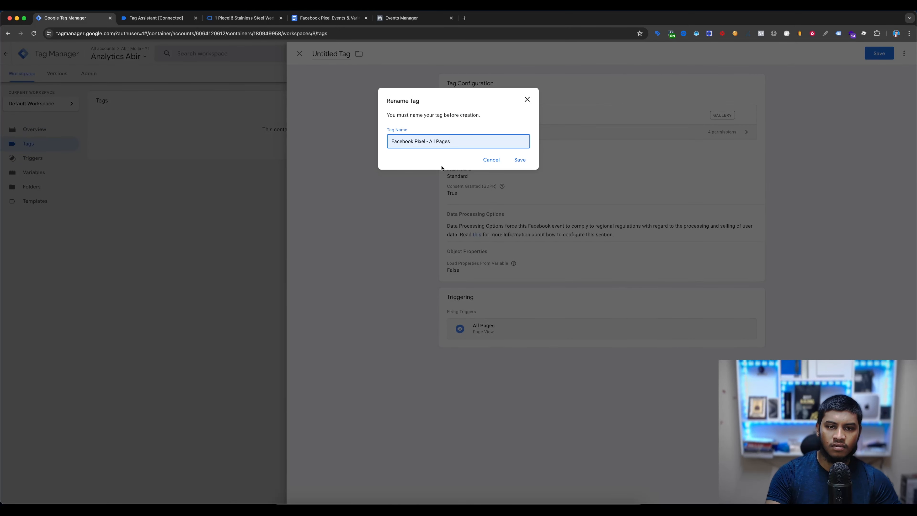
click(519, 160)
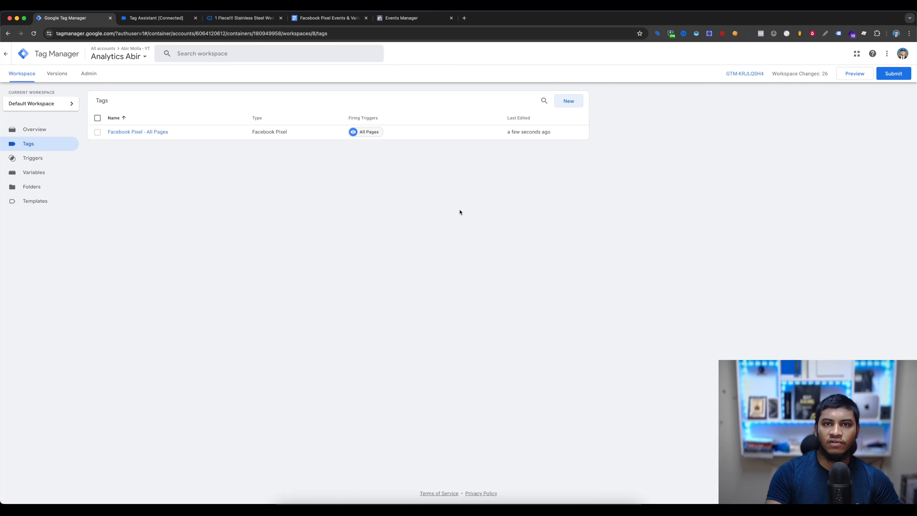
- Create another Facebook Pixel tag with the pixel ID {{FB - Pixel ID}} and the standard event ViewContent
click(568, 101)
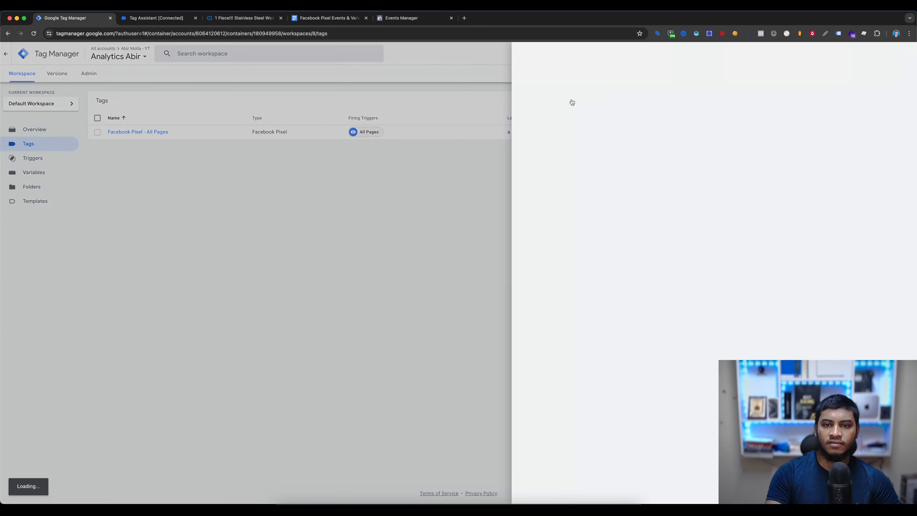
click(540, 127)
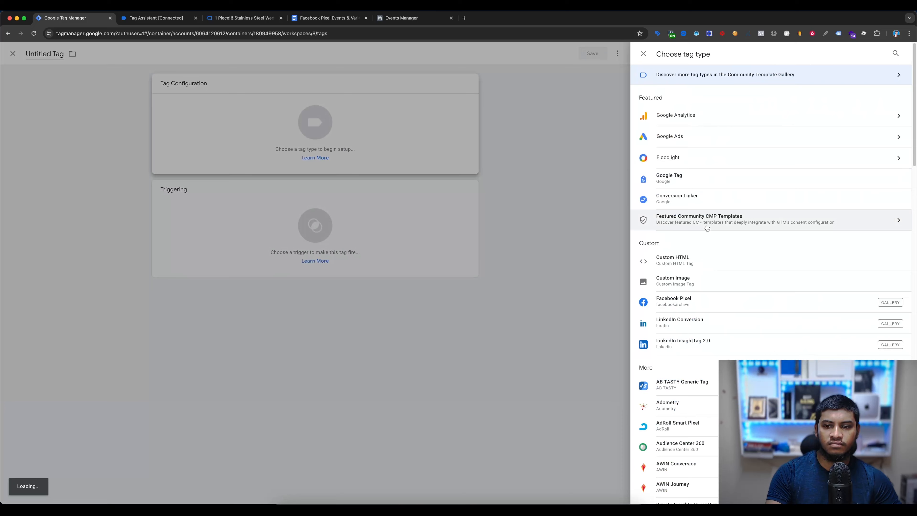
click(683, 311)
click(486, 172)
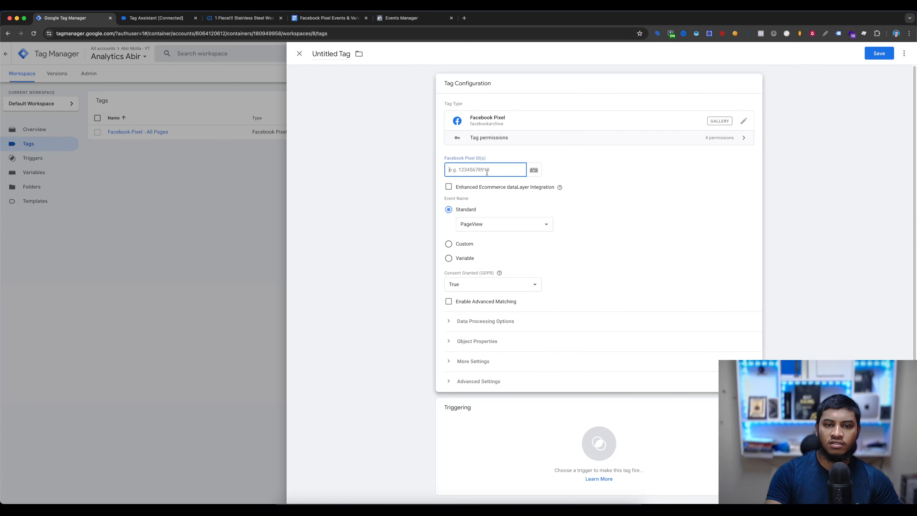
text({{)
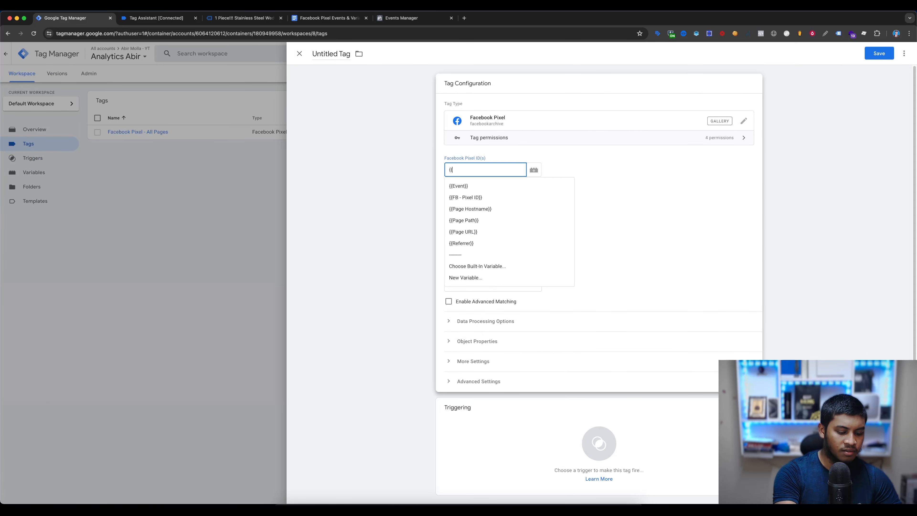
text(pix)
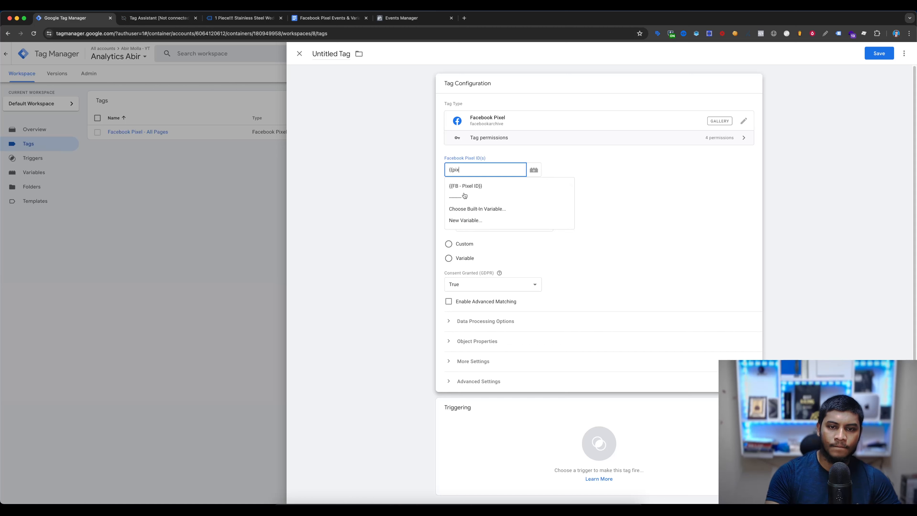
click(468, 185)
click(492, 226)
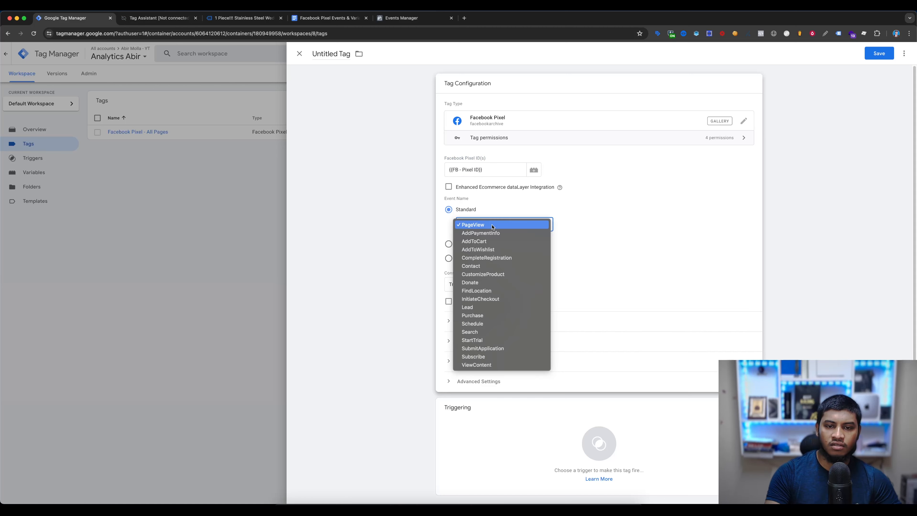
click(486, 366)
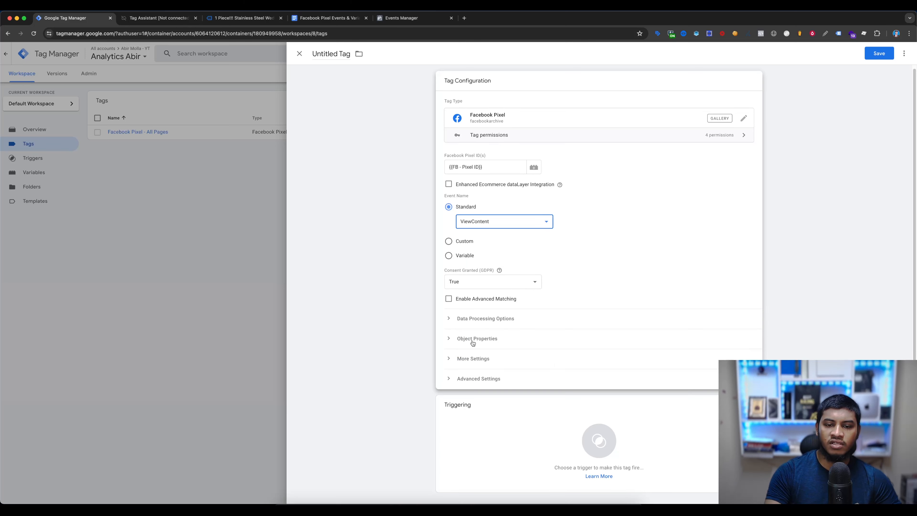
- Add four blank property rows to the ViewContent tag's object properties
click(490, 340)
scroll(566, 287, down, 3)
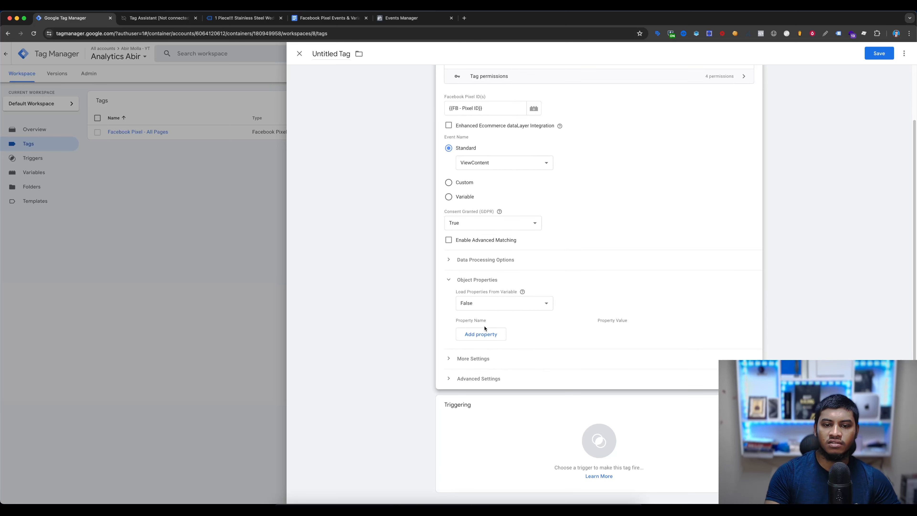
click(480, 351)
click(481, 368)
scroll(486, 325, down, 3)
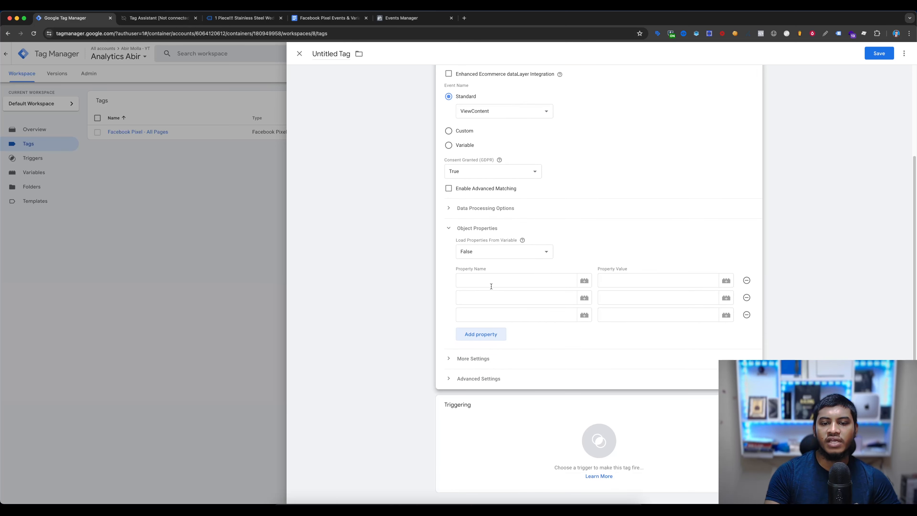
click(488, 332)
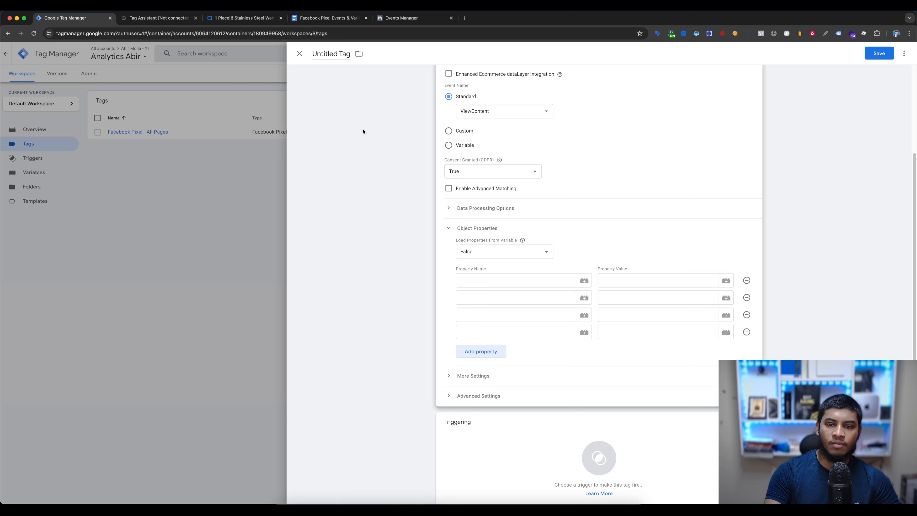
- Look up the object properties that the ViewContent standard event supports in the Meta Pixel reference
click(309, 22)
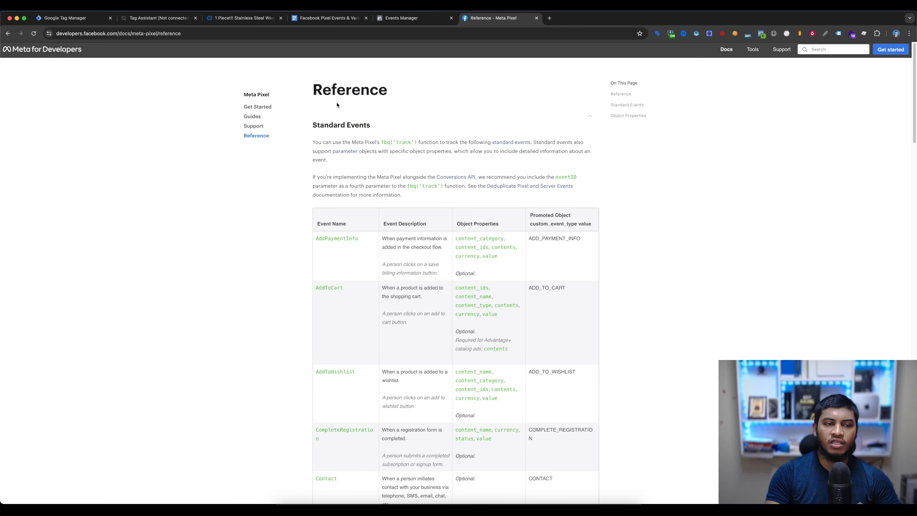
scroll(190, 177, down, 12)
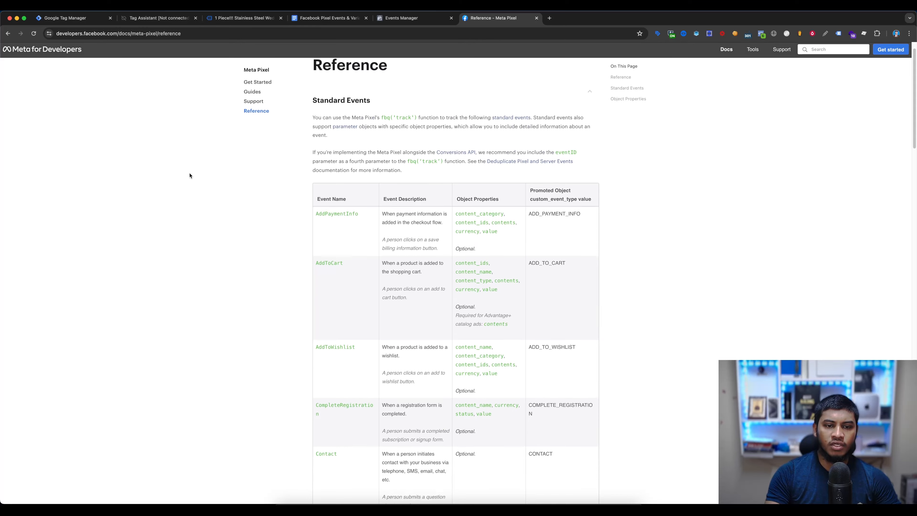
scroll(188, 174, down, 18)
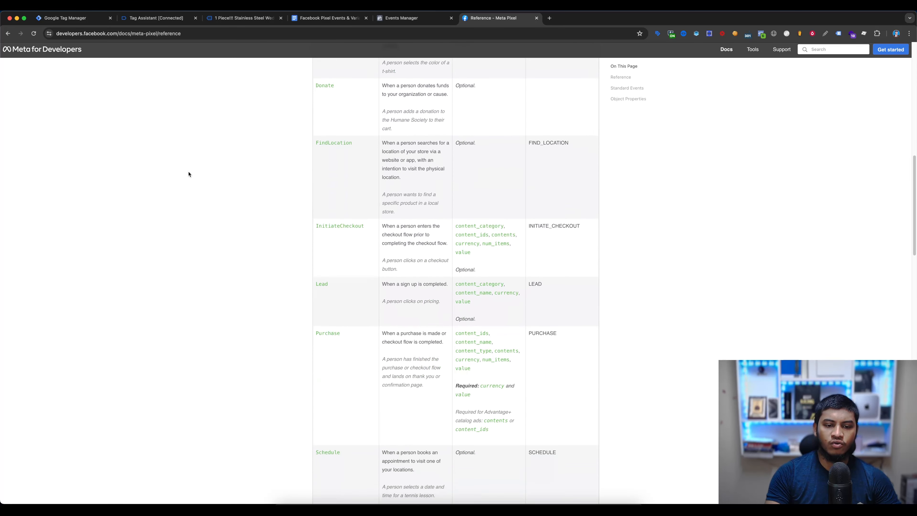
scroll(367, 285, down, 2)
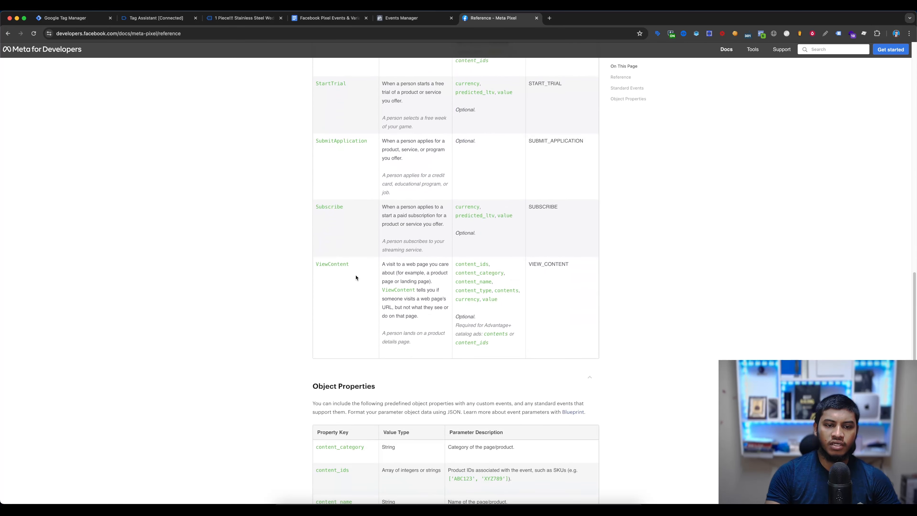
drag(323, 261, 342, 263)
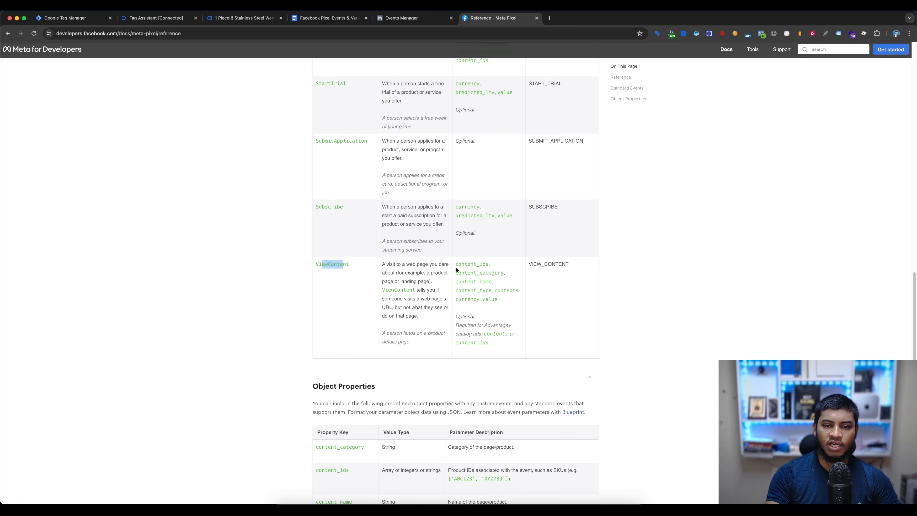
drag(455, 265, 492, 297)
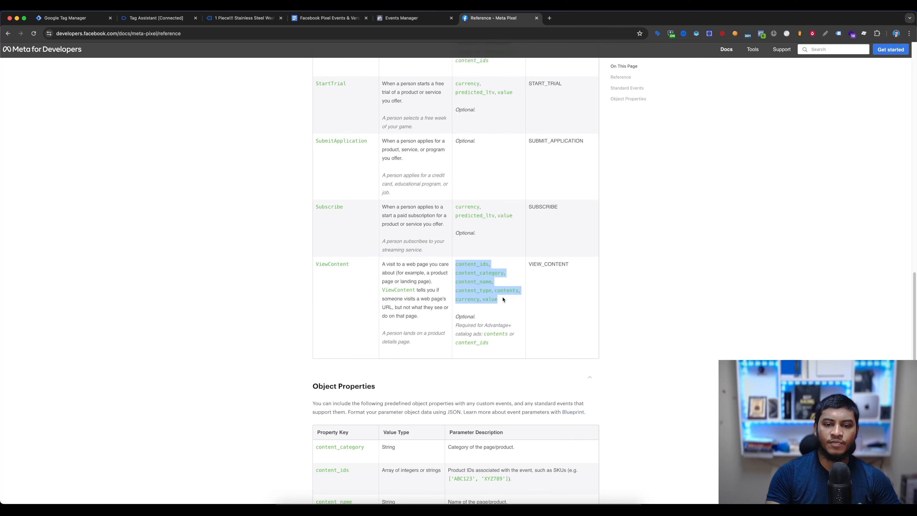
- Name the ViewContent tag's first object property content_type, copied from the ViewContent parameters in the Facebook Pixel Events & Variable Lists document
click(64, 18)
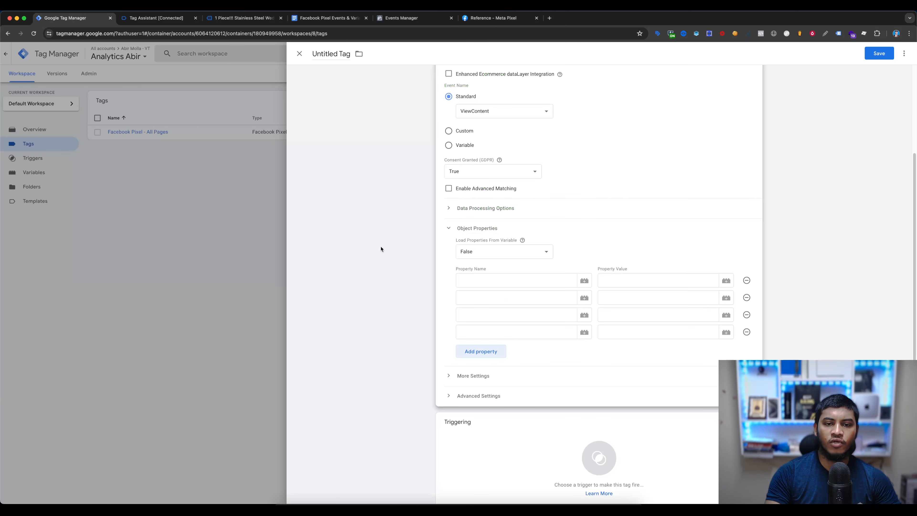
click(504, 285)
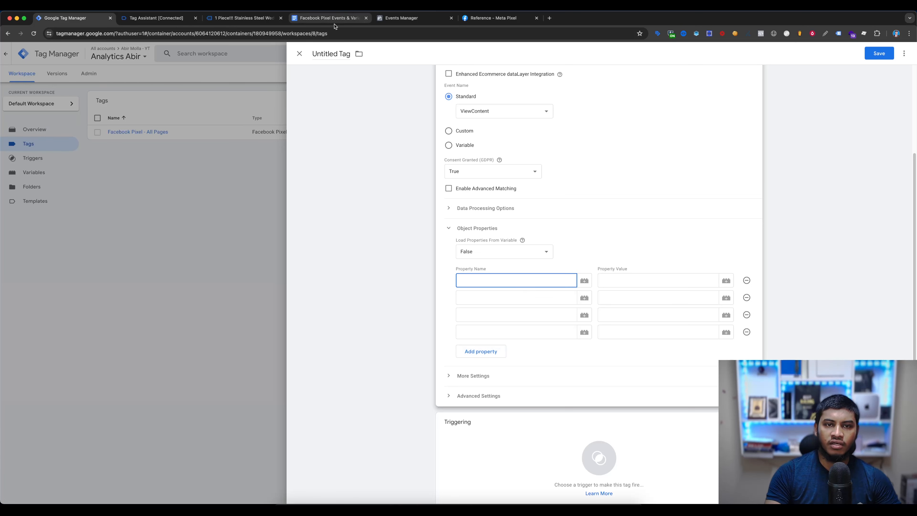
click(493, 18)
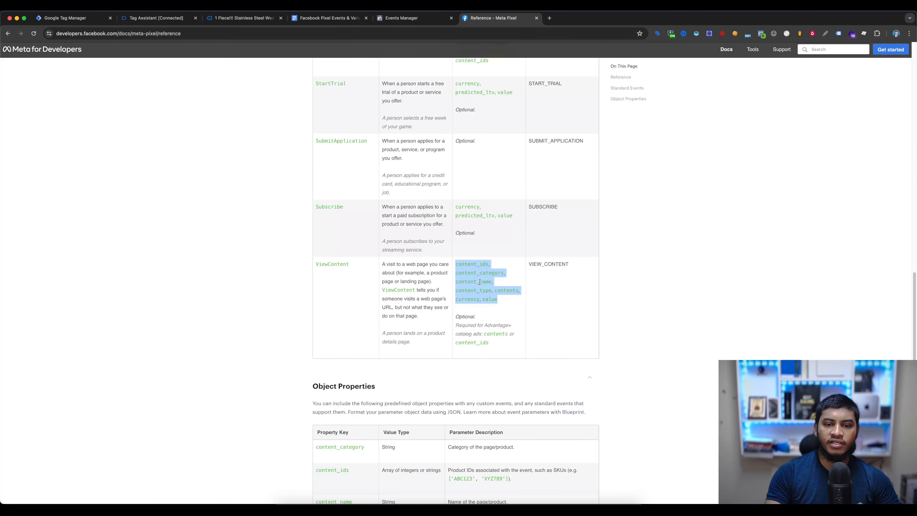
click(326, 19)
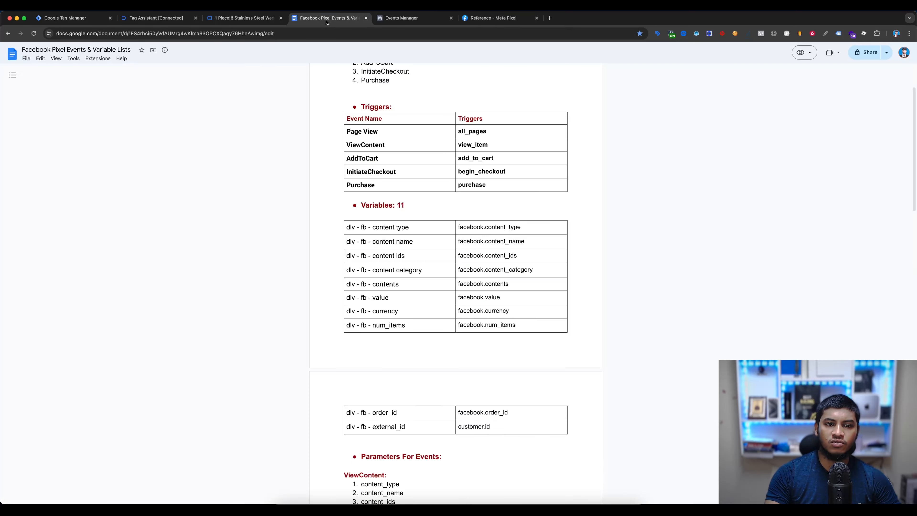
scroll(366, 261, down, 9)
scroll(477, 239, up, 6)
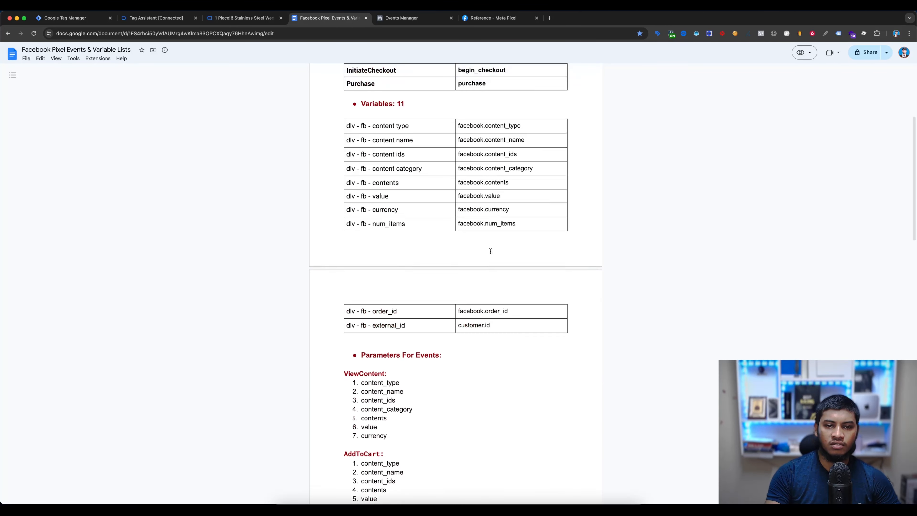
scroll(487, 250, down, 4)
scroll(414, 269, down, 1)
drag(343, 229, 411, 231)
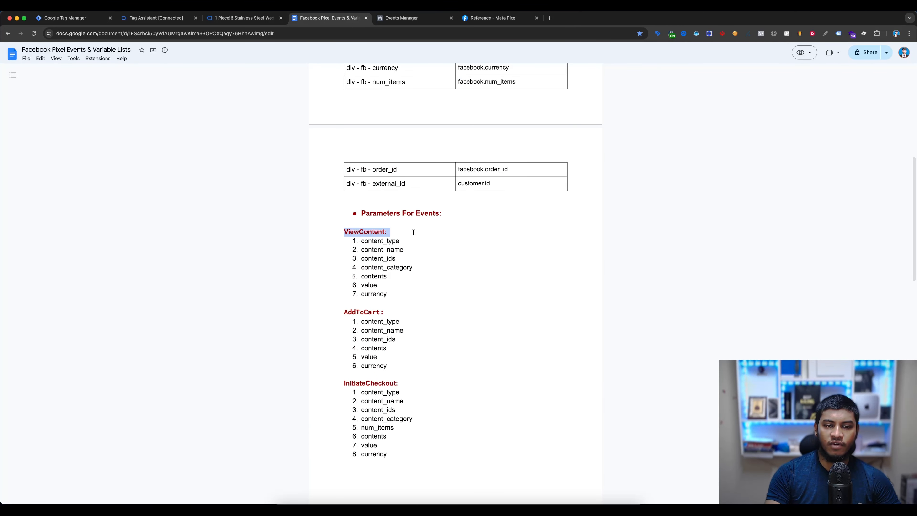
click(393, 244)
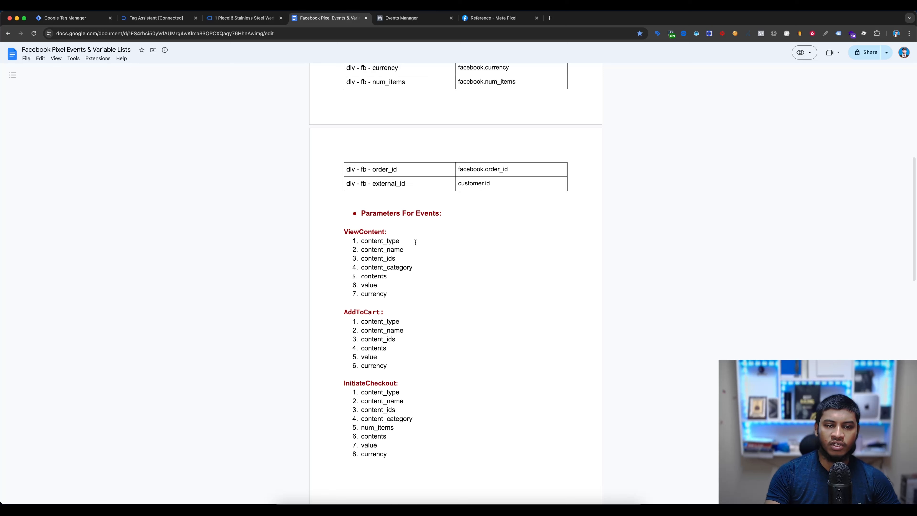
double_click(394, 241)
key(super+c)
key(super+1)
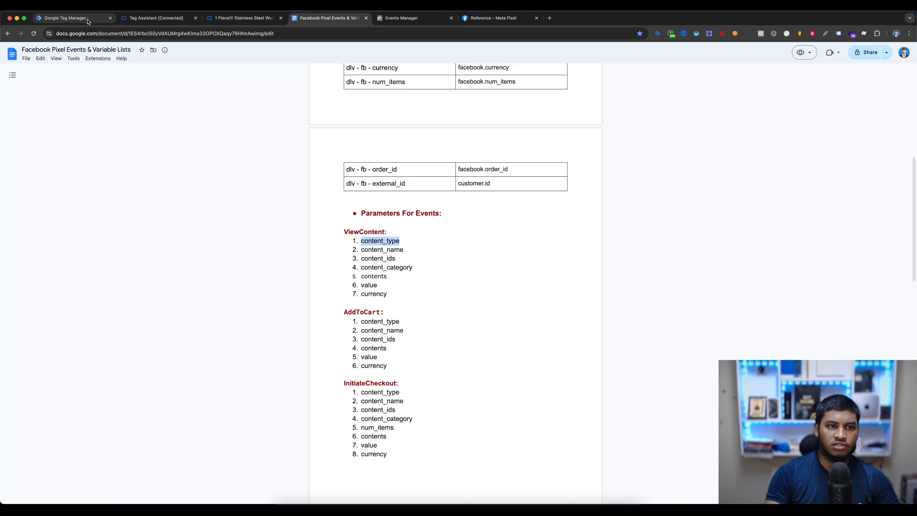
key(super+v)
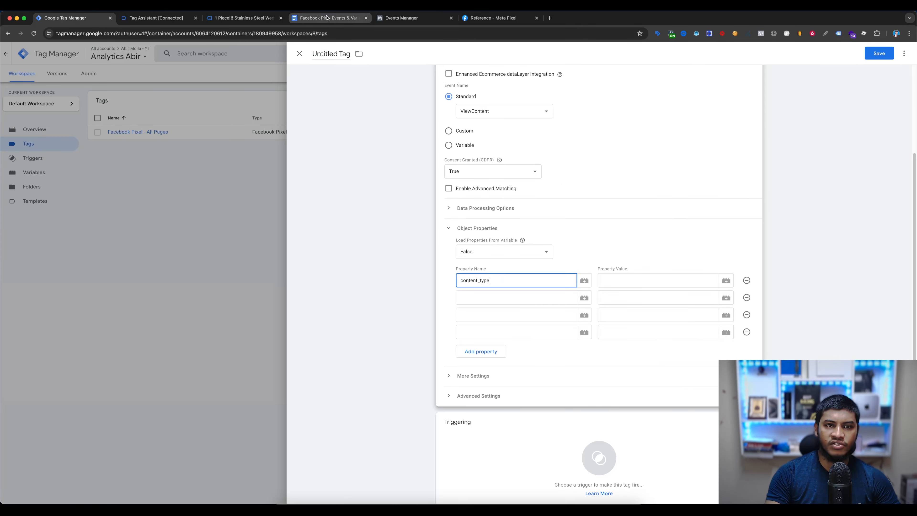
- Copy content_name from the document's ViewContent parameters into the tag's second property name
click(404, 18)
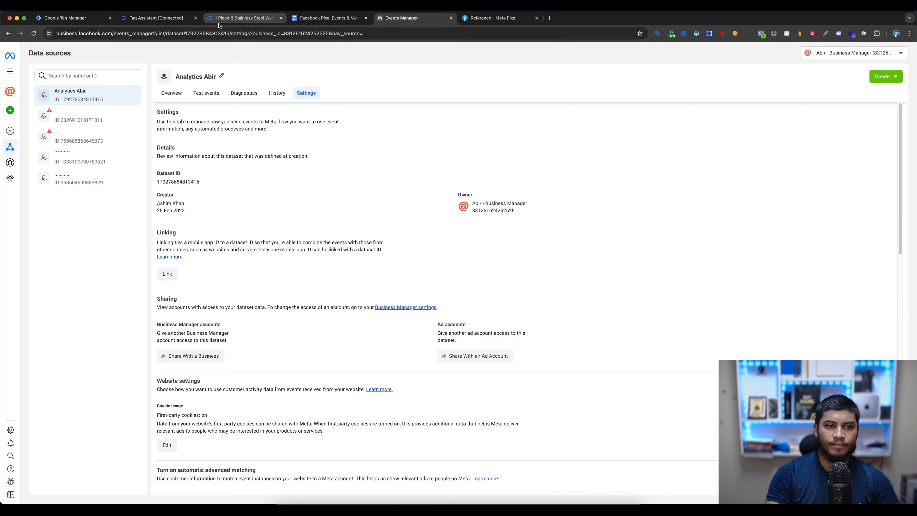
click(327, 18)
double_click(369, 250)
key(super+c)
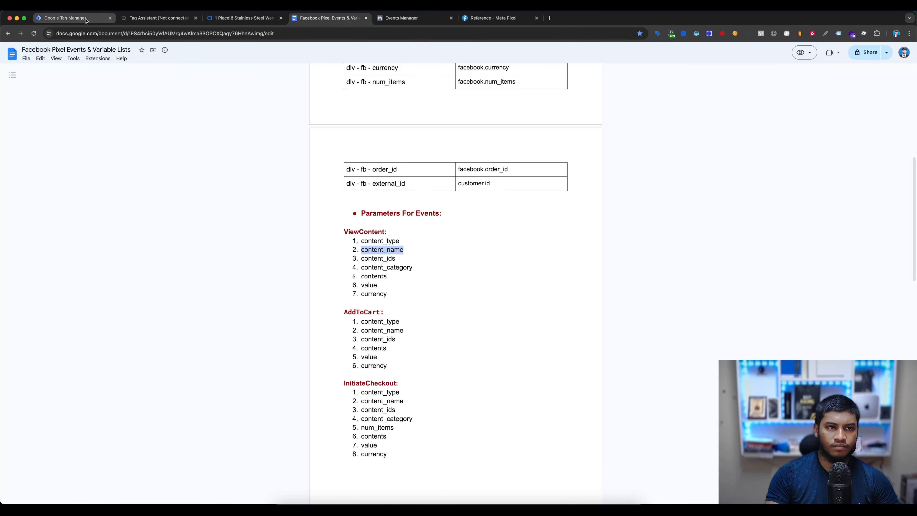
key(super+1)
click(476, 297)
key(super+v)
- Fill in the third and fourth property names with content_ids and content_category from the document's ViewContent parameters
click(328, 18)
double_click(378, 259)
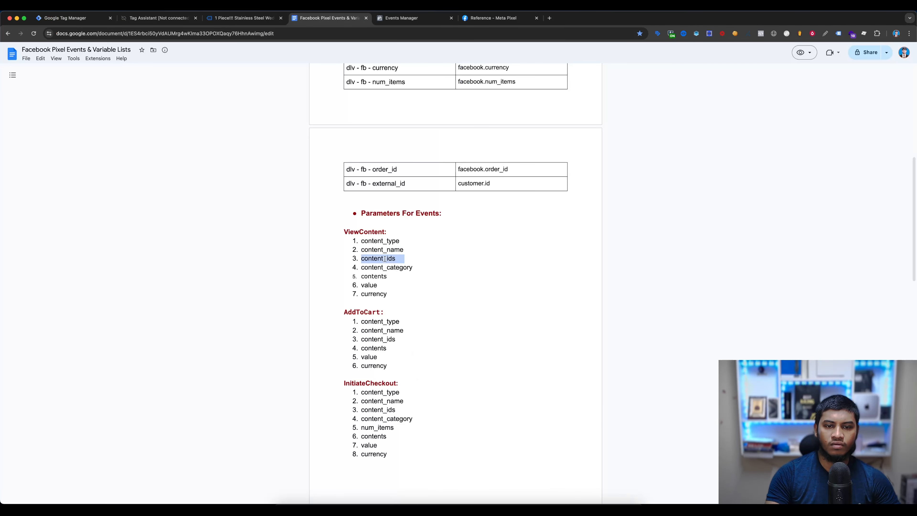
click(70, 19)
click(481, 318)
key(super+v)
click(327, 17)
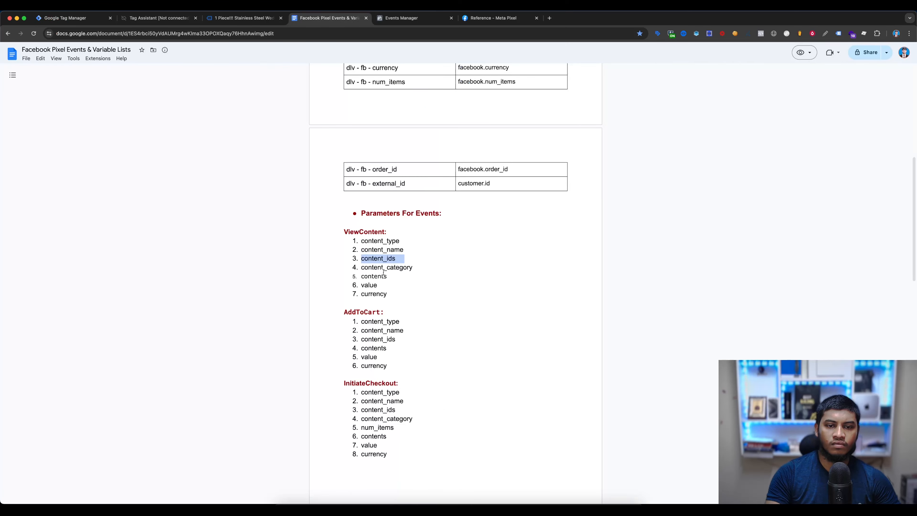
double_click(412, 266)
click(70, 18)
click(482, 331)
key(super+v)
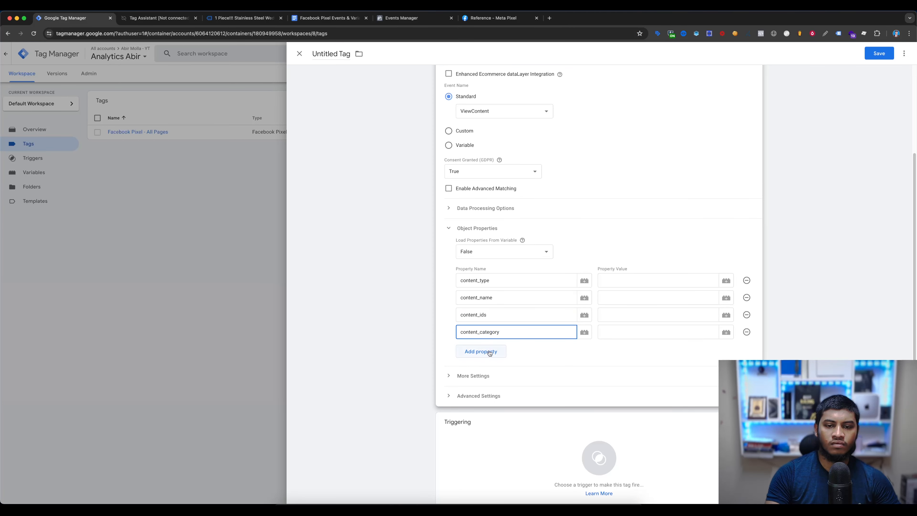
- Add three more properties named contents, value and currency from the document's ViewContent parameters
click(480, 351)
click(327, 18)
double_click(373, 275)
click(71, 18)
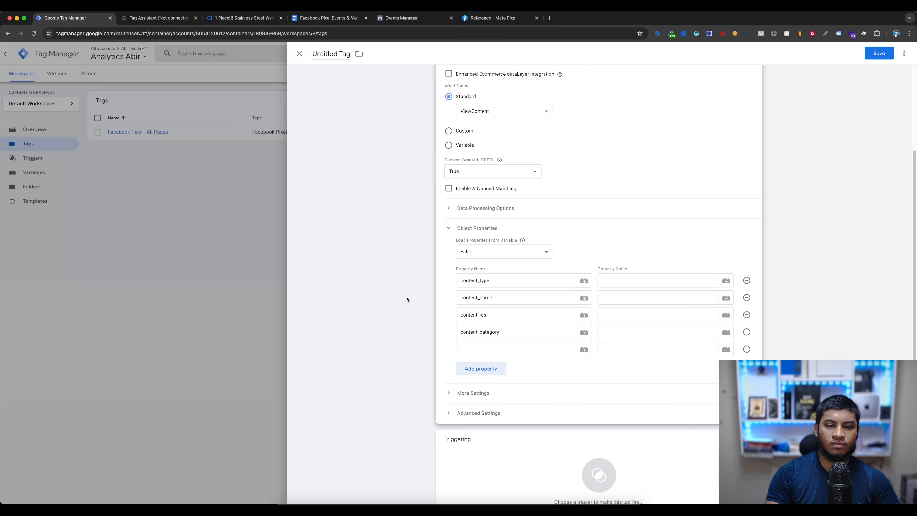
key(super+v)
click(687, 176)
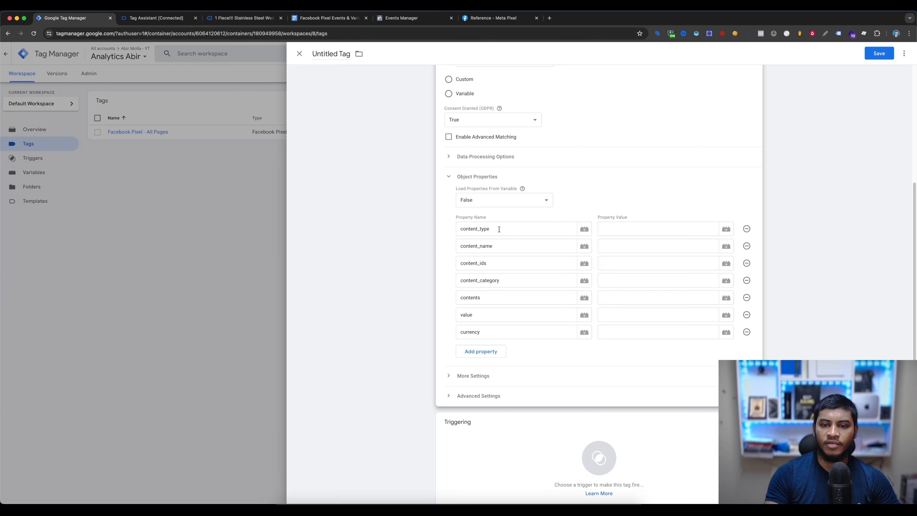
- Examine the facebook object and its content_type key in the view_item event's data layer in Tag Assistant
click(620, 226)
click(147, 22)
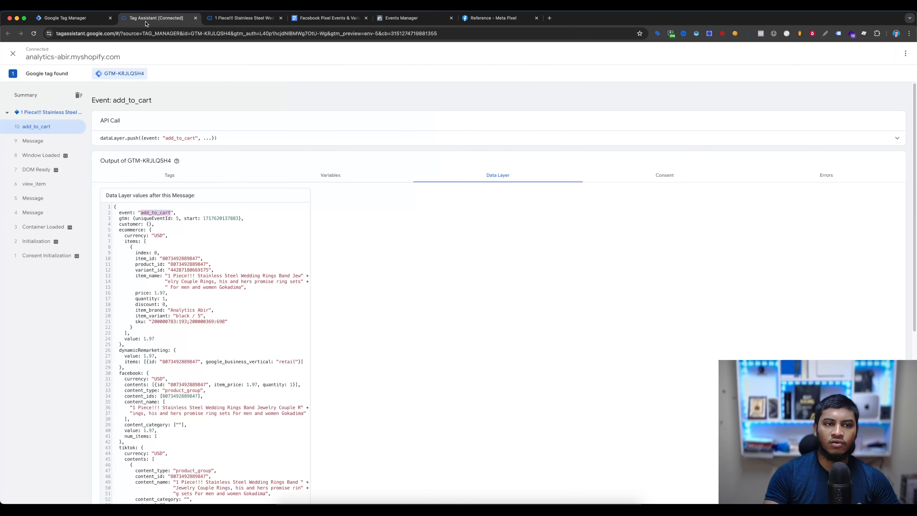
click(40, 184)
scroll(238, 289, down, 9)
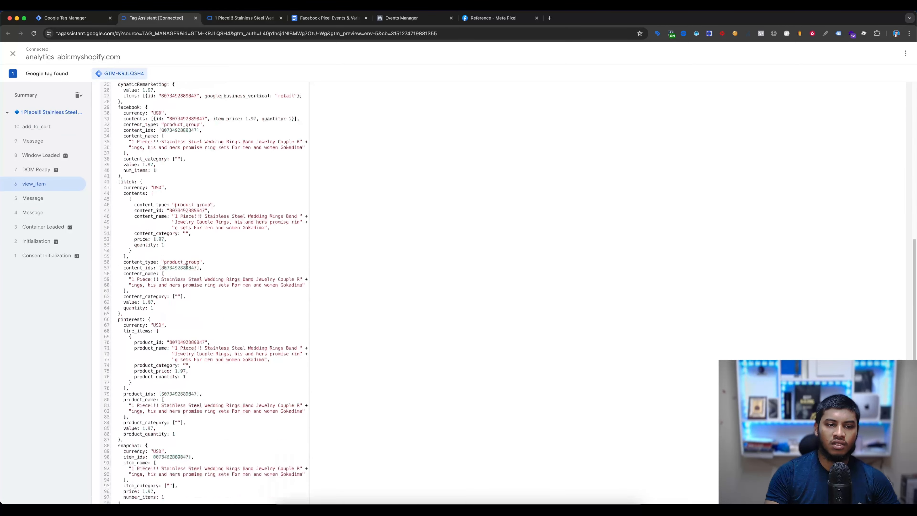
scroll(129, 216, up, 4)
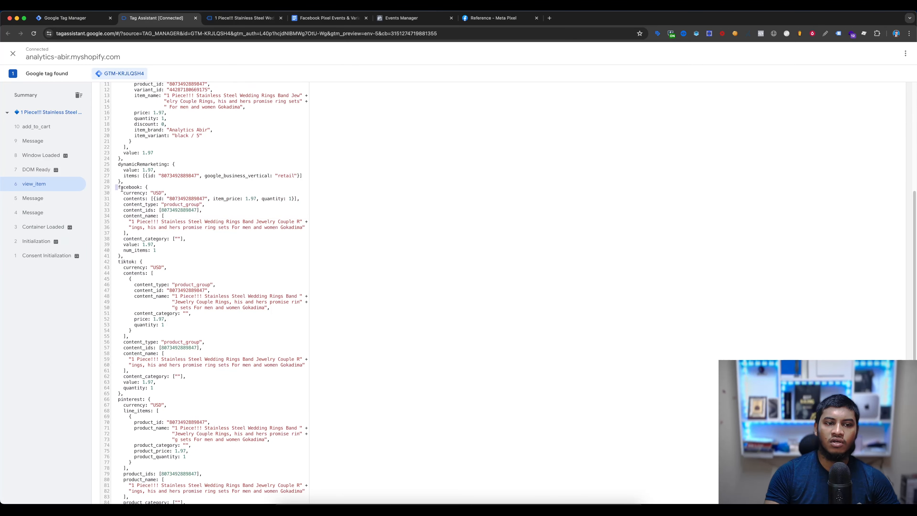
drag(121, 188, 355, 411)
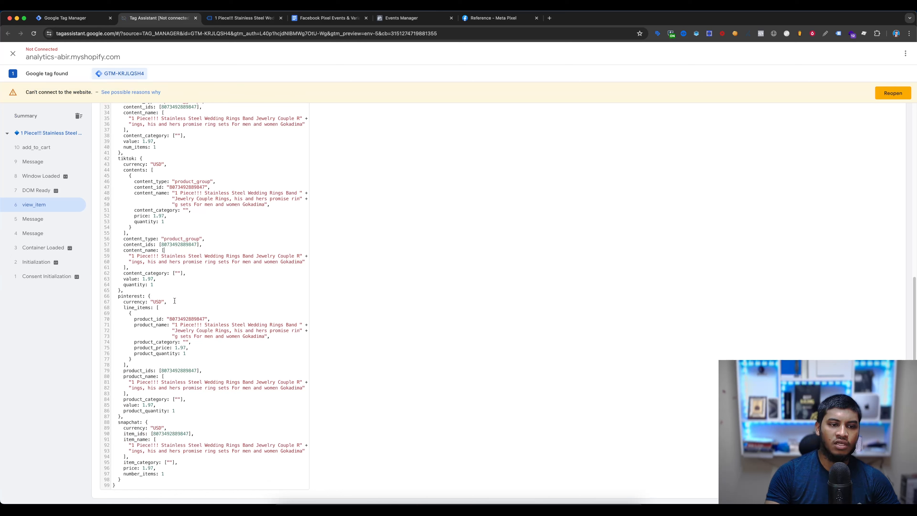
scroll(155, 305, up, 6)
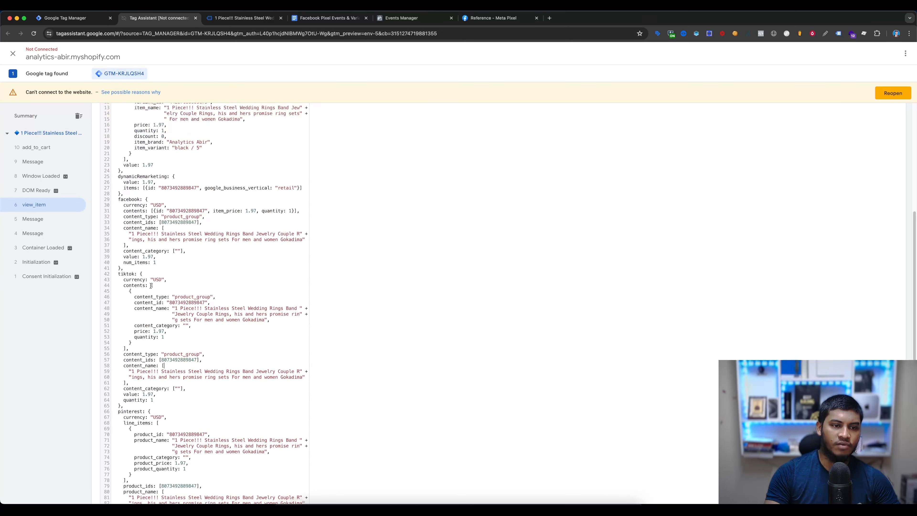
double_click(133, 282)
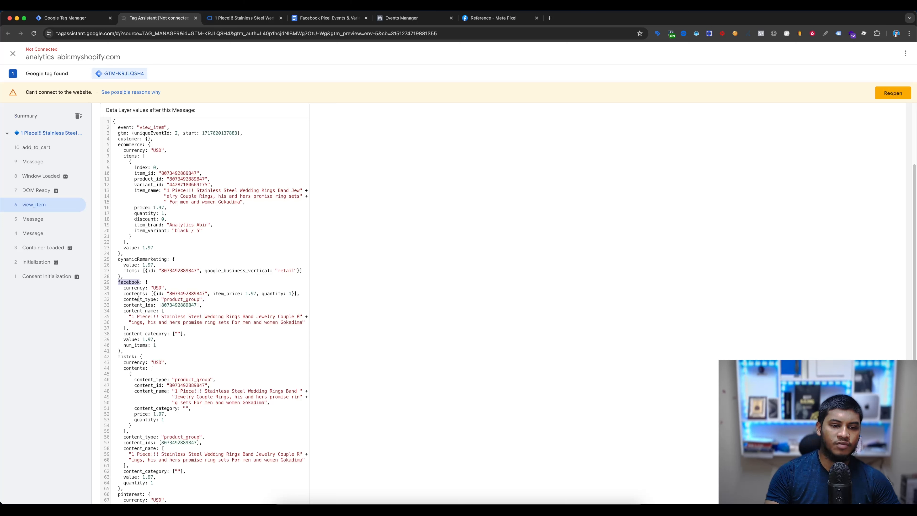
double_click(138, 299)
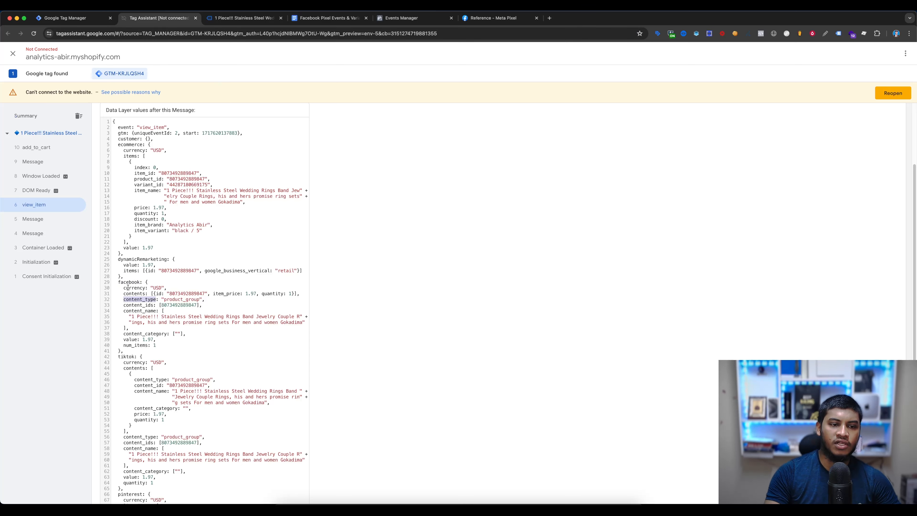
drag(114, 281, 157, 345)
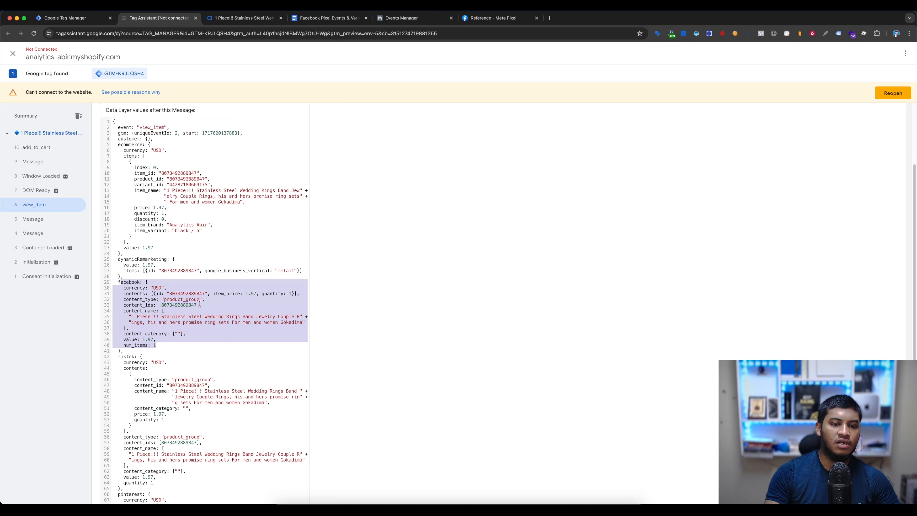
- Create a Data Layer Variable for the content_type property's value, named dlv - fb - content type as in the document's variable list
click(316, 20)
scroll(498, 235, up, 9)
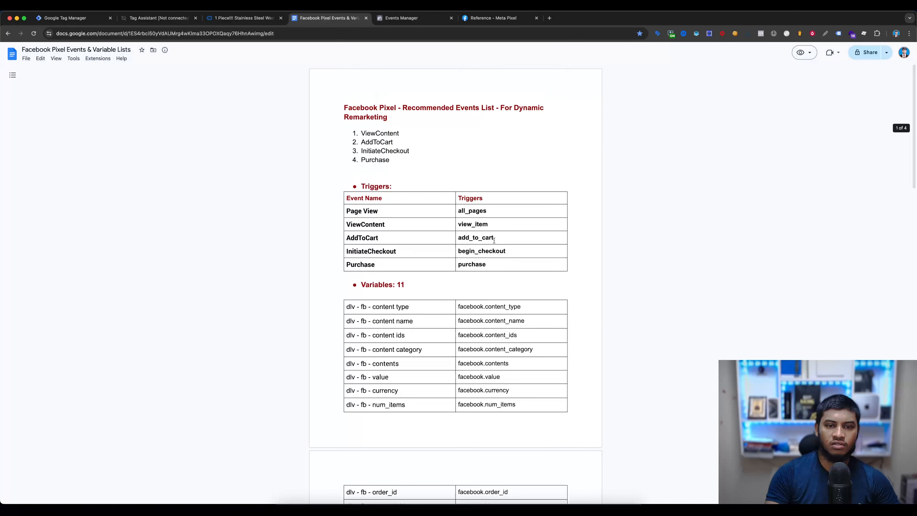
scroll(448, 278, down, 4)
drag(412, 168, 330, 164)
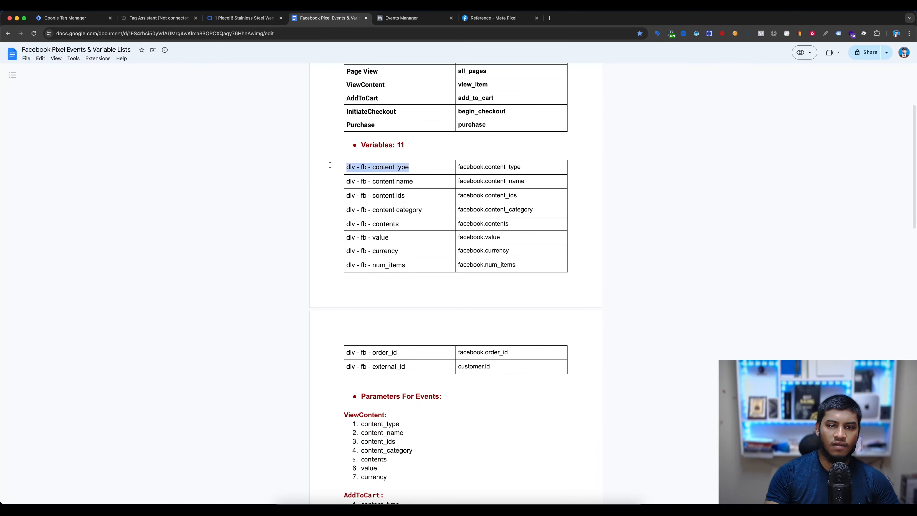
click(70, 19)
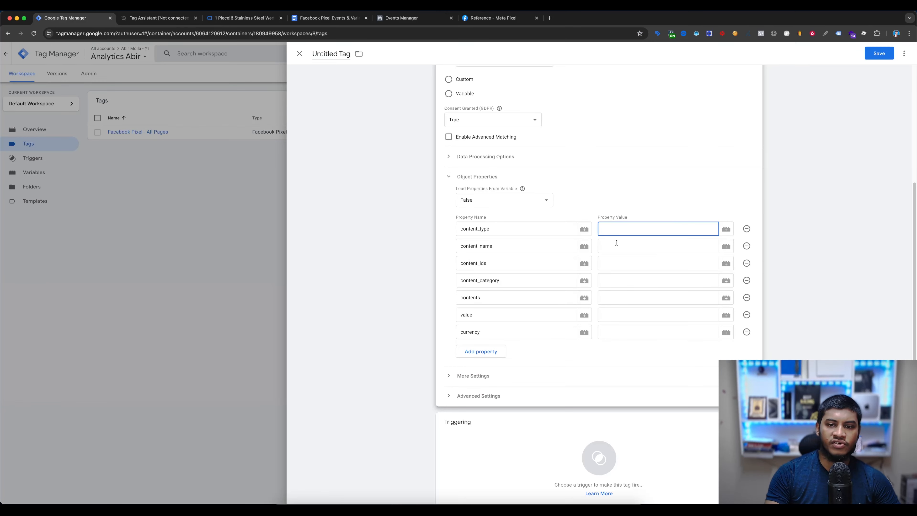
click(723, 228)
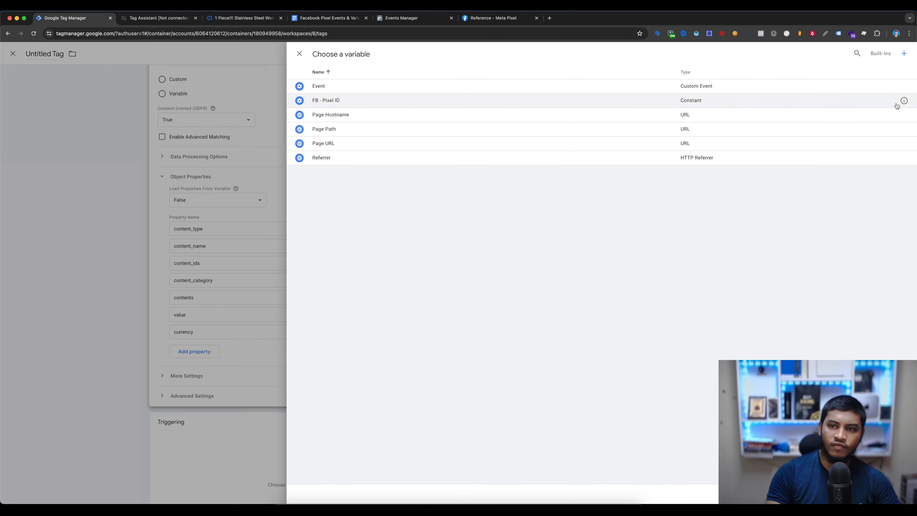
click(903, 55)
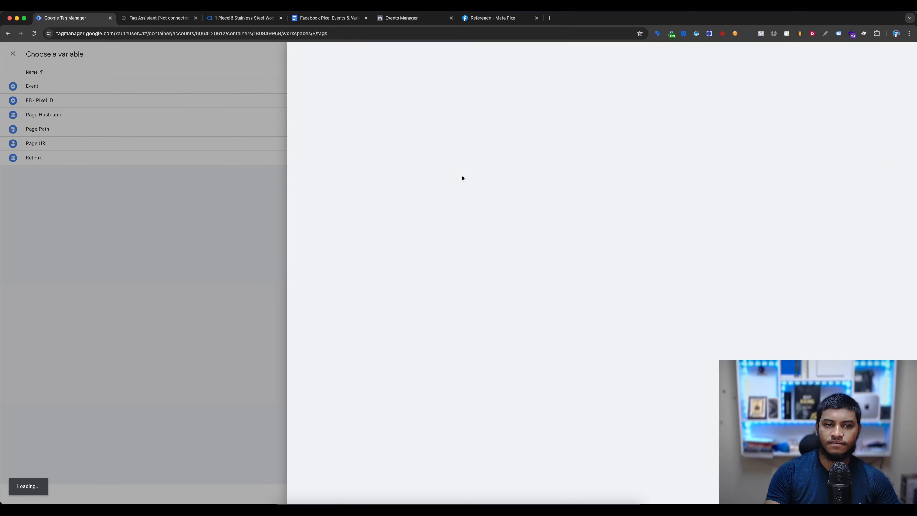
click(529, 138)
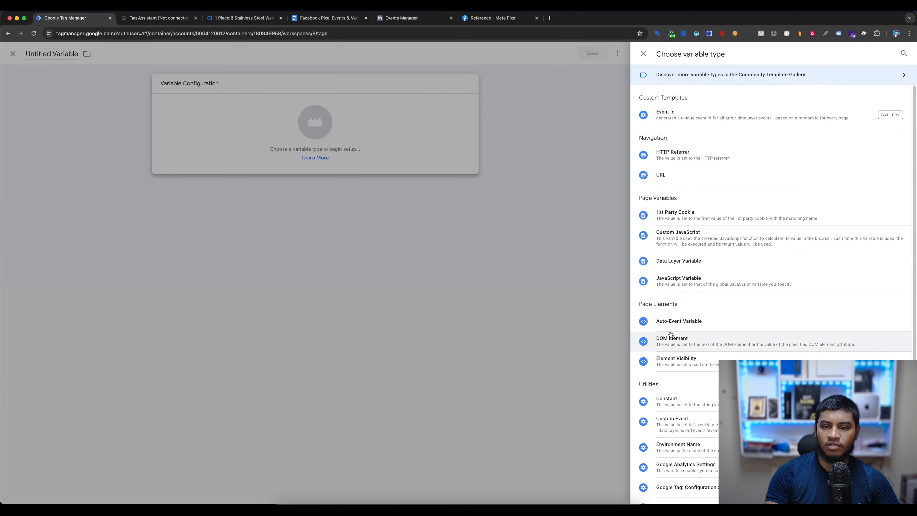
click(672, 263)
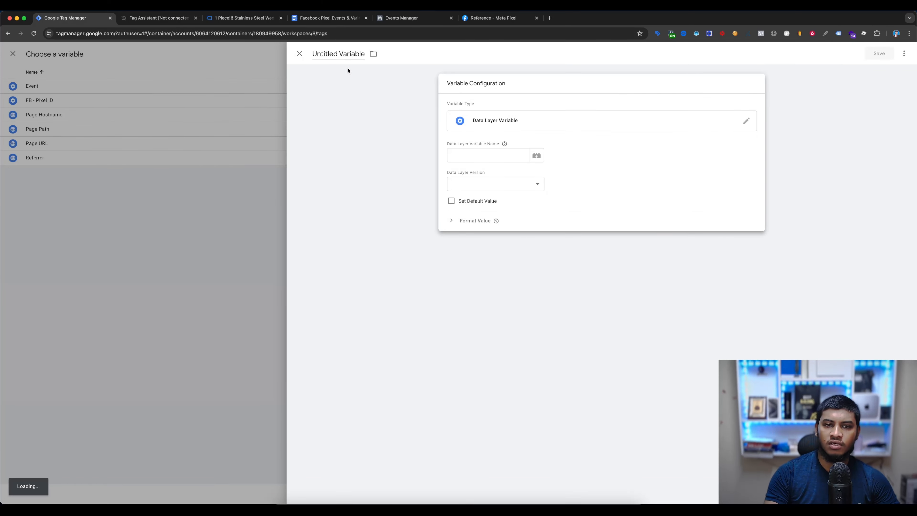
click(342, 54)
key(super+a)
key(super+v)
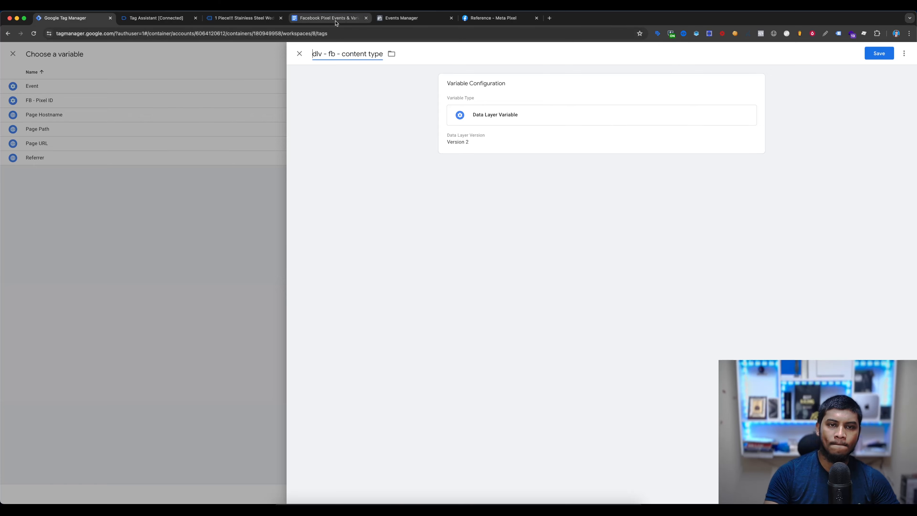
- Set the content type variable's data layer variable name to facebook.content_type from the document and save it
click(327, 18)
triple_click(485, 166)
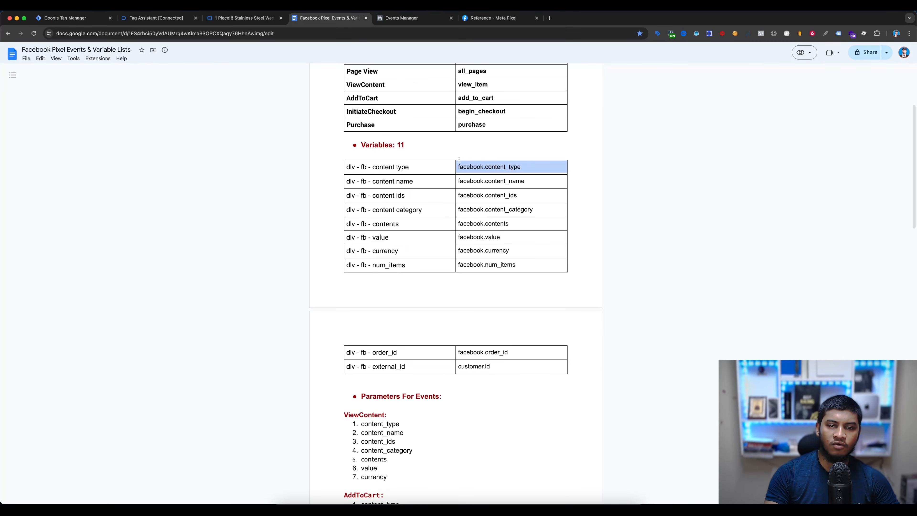
click(72, 17)
click(507, 141)
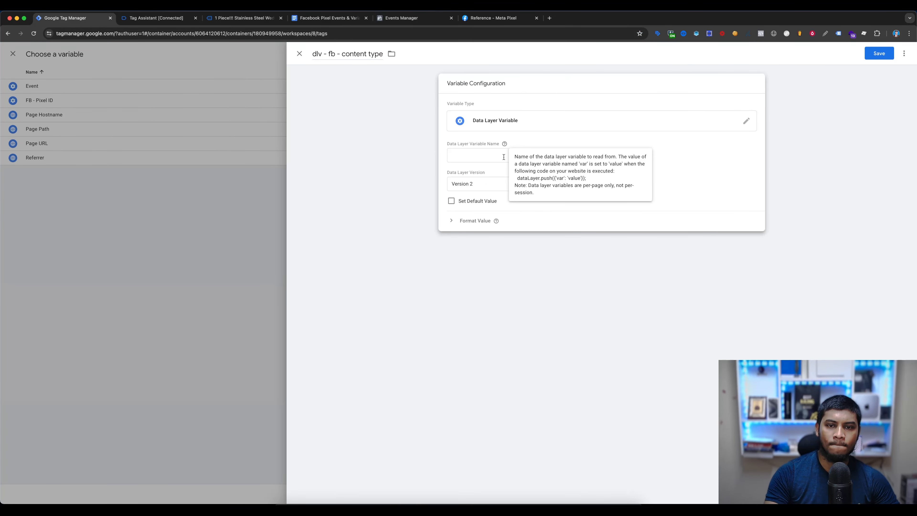
key(super+v)
click(869, 56)
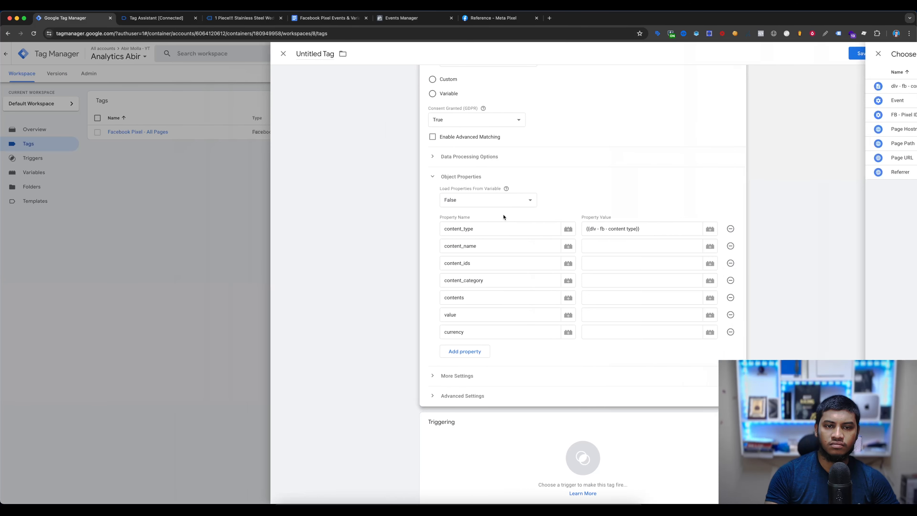
- Create a Data Layer Variable for the content_name property's value, named dlv - fb - content name from the document's variable list
click(632, 247)
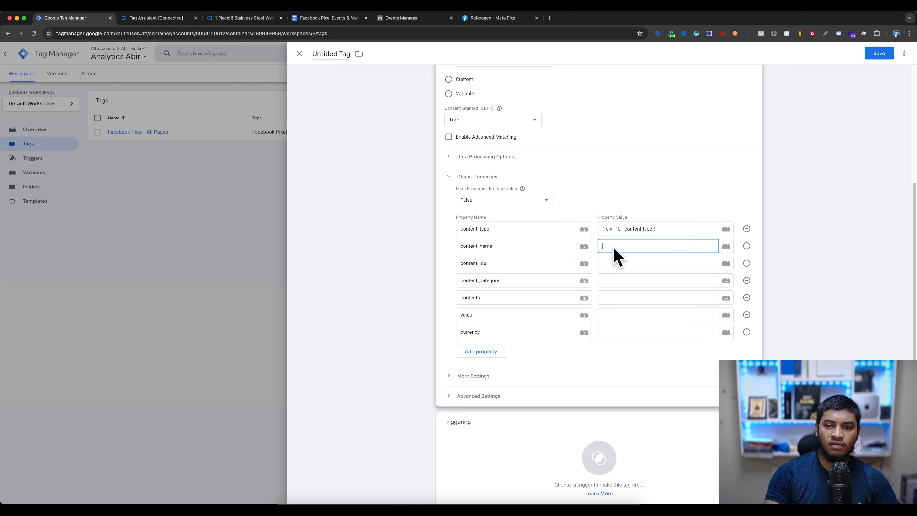
click(326, 17)
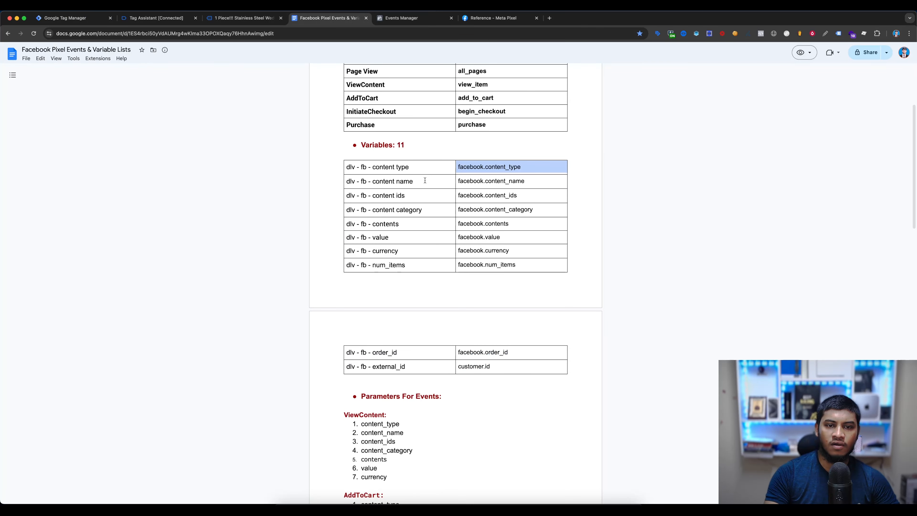
drag(414, 181, 319, 180)
key(super+c)
key(super+1)
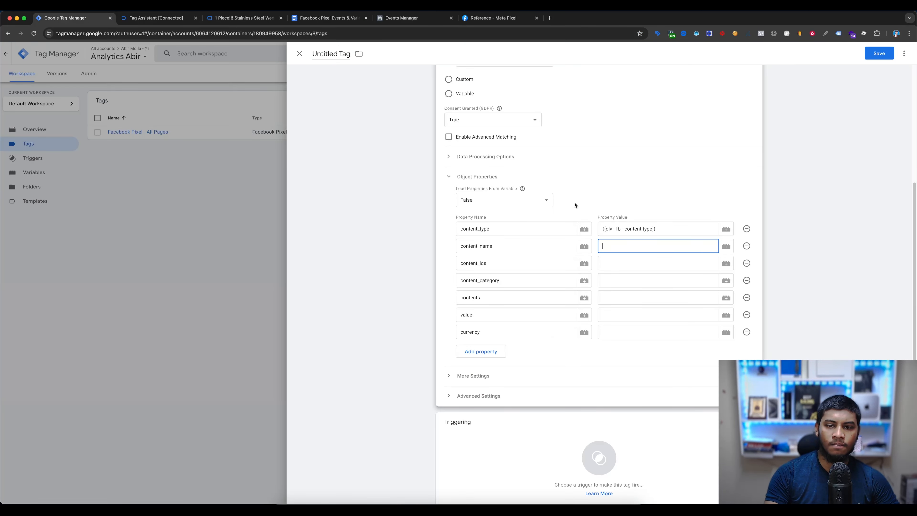
click(726, 247)
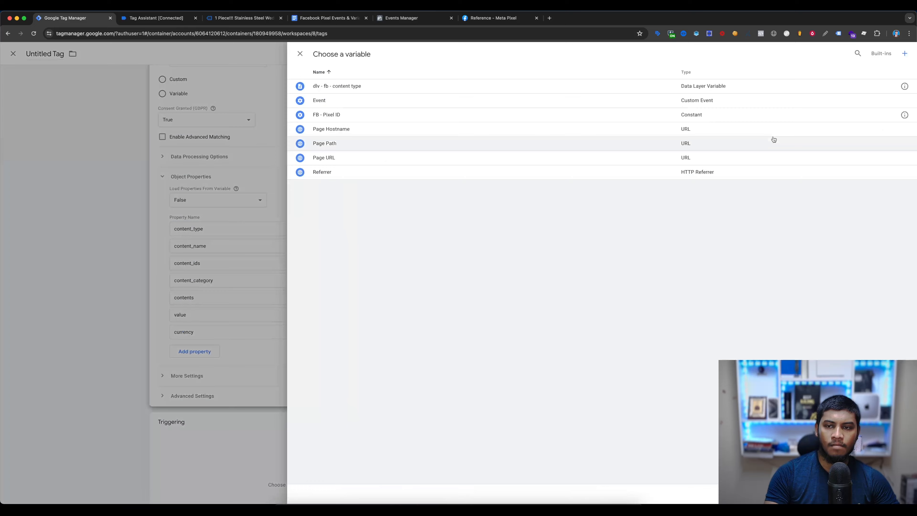
click(908, 54)
click(579, 147)
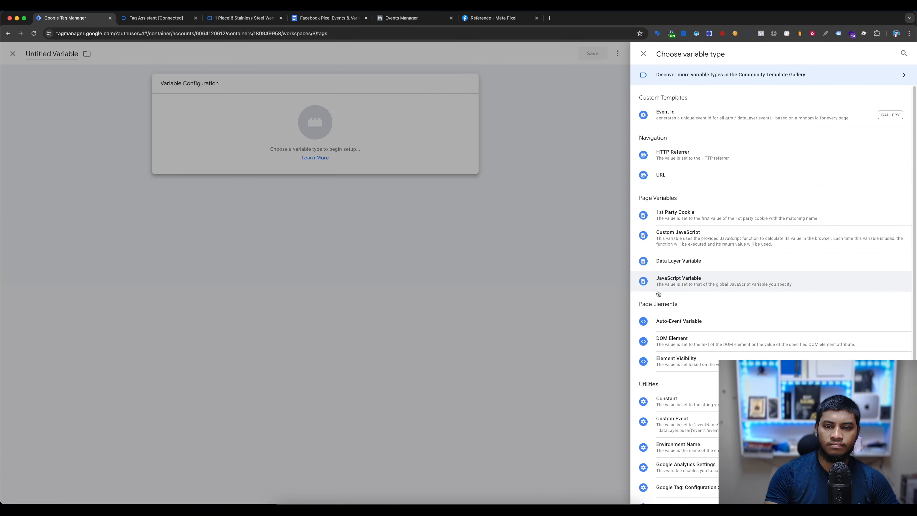
click(685, 261)
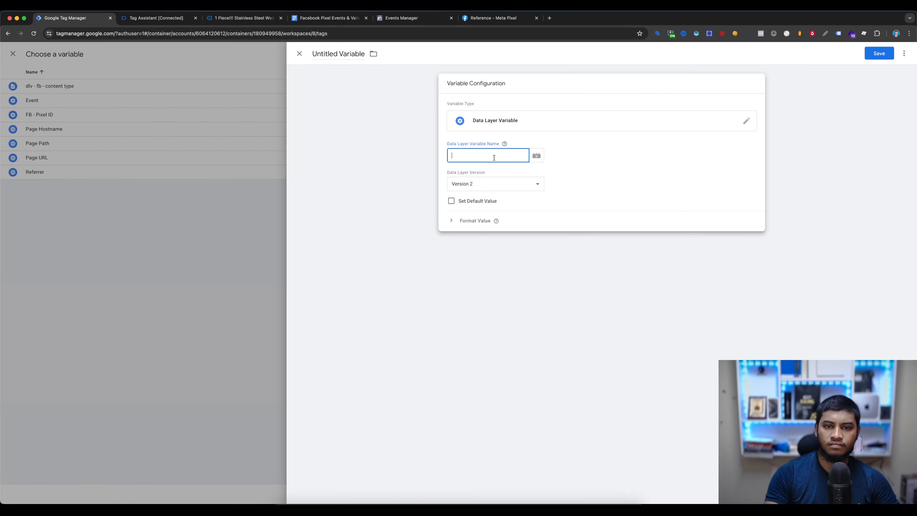
click(330, 52)
key(super+v)
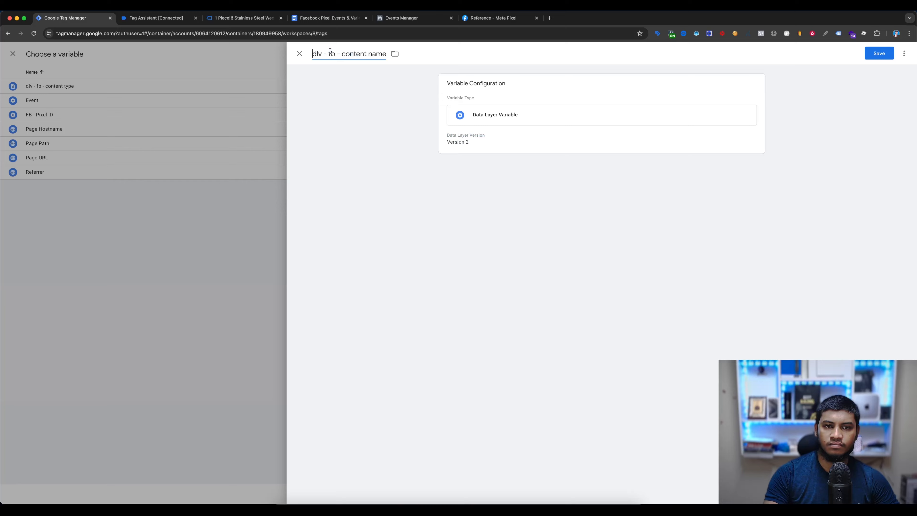
- Set the content name variable's data layer variable name to facebook.content_name from the document and save it
click(244, 19)
click(313, 20)
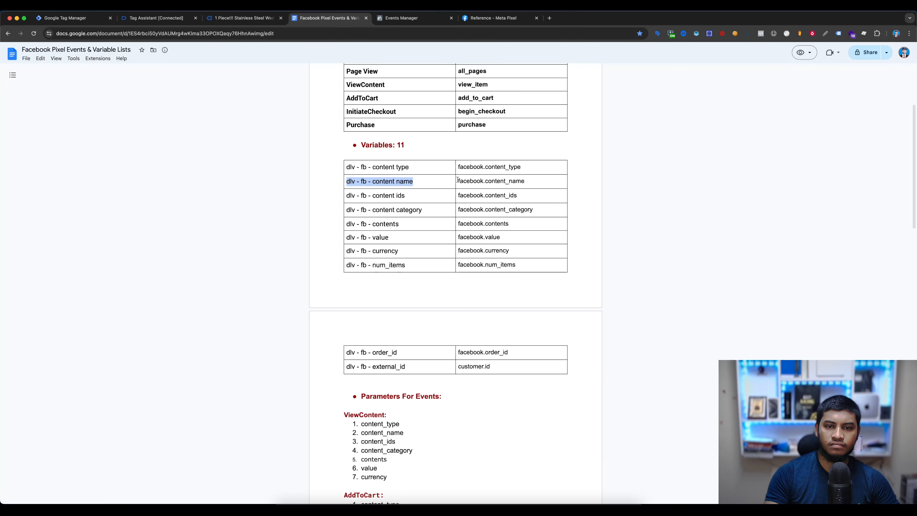
drag(457, 180, 545, 181)
key(super+c)
click(65, 17)
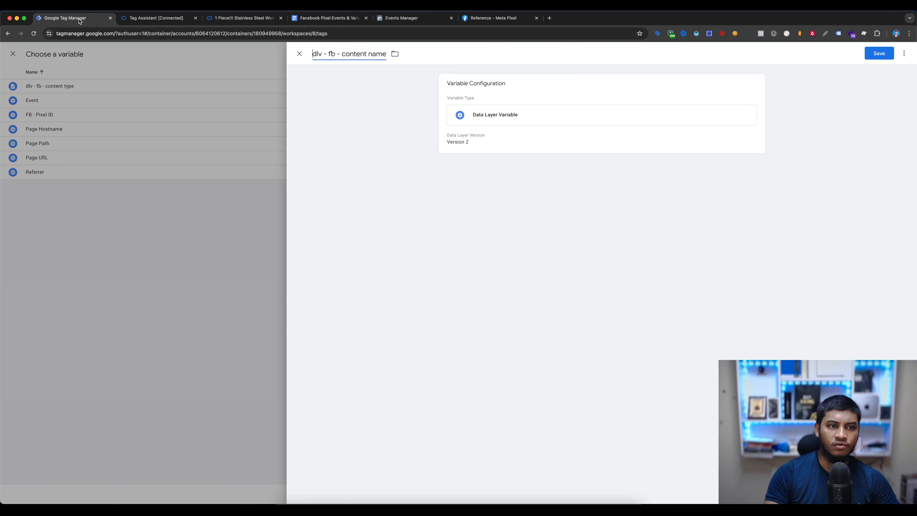
key(super+v)
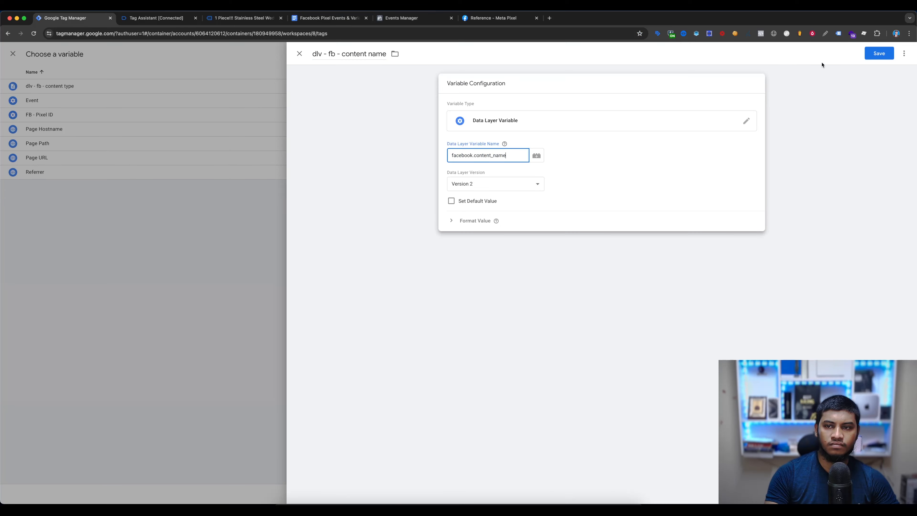
click(878, 53)
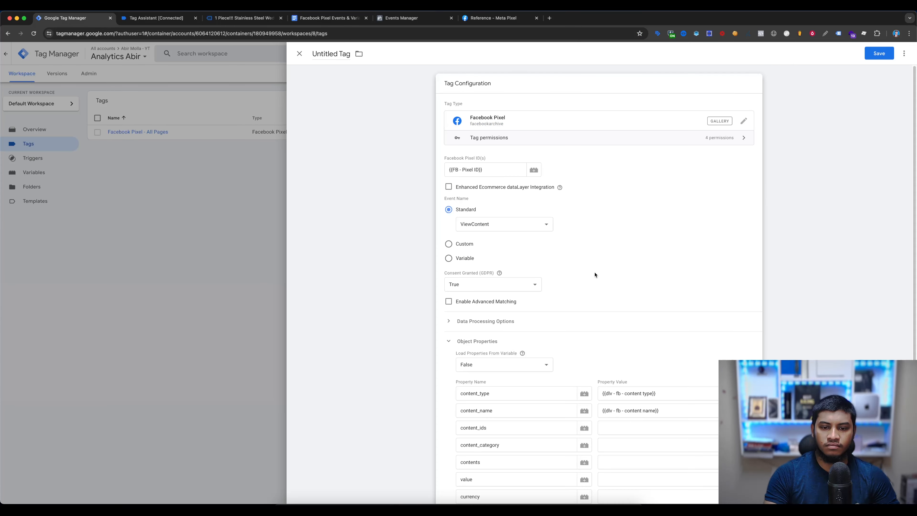
- Start a new variable of type Data Layer Variable for the content_ids property's value
click(634, 246)
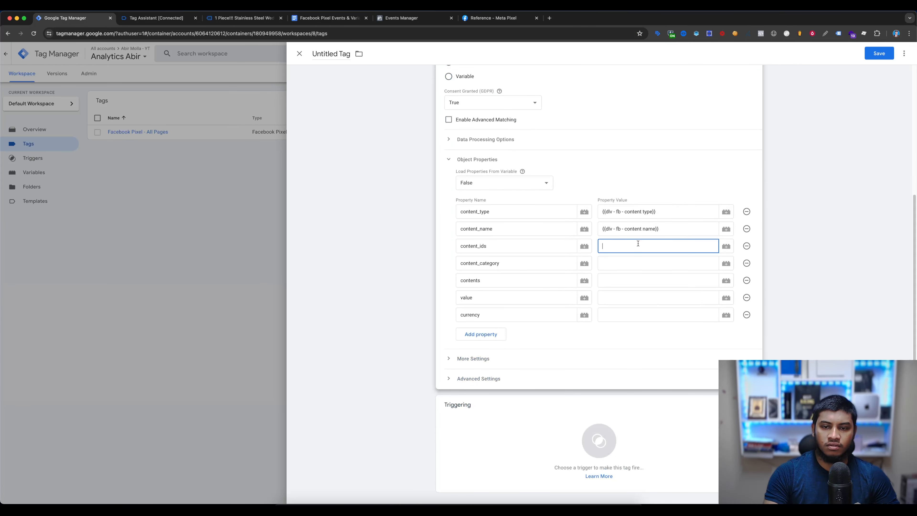
click(725, 247)
click(903, 53)
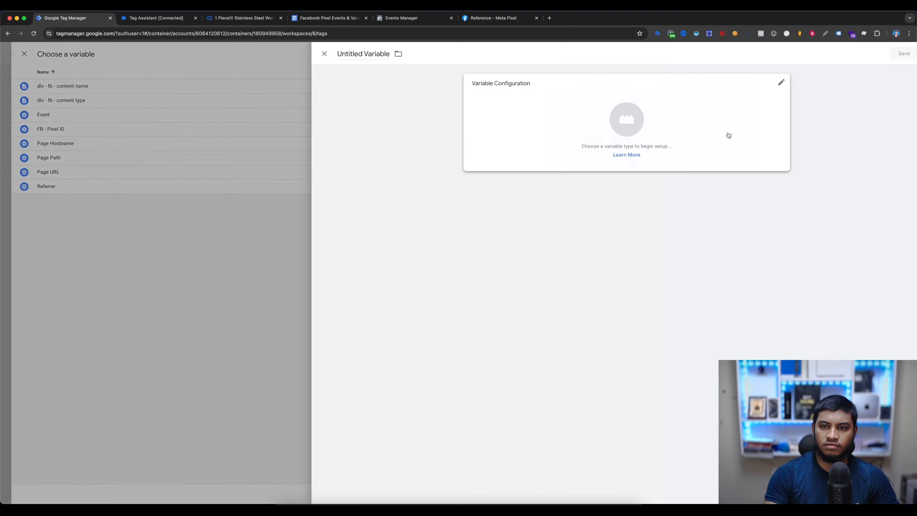
click(727, 133)
scroll(732, 297, down, 4)
scroll(714, 246, up, 5)
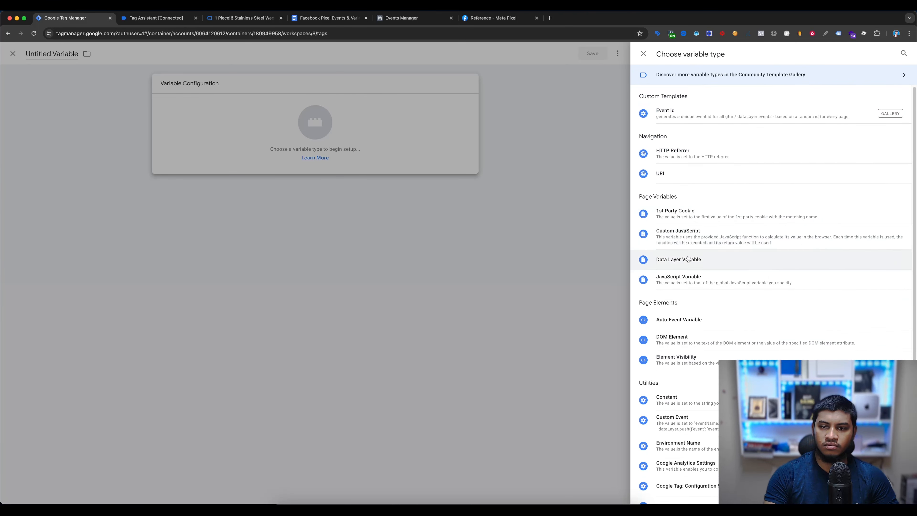
click(713, 258)
- Name the new variable dlv - fb - content ids, copied from the document's variable list
click(324, 19)
drag(407, 195, 343, 195)
key(super+c)
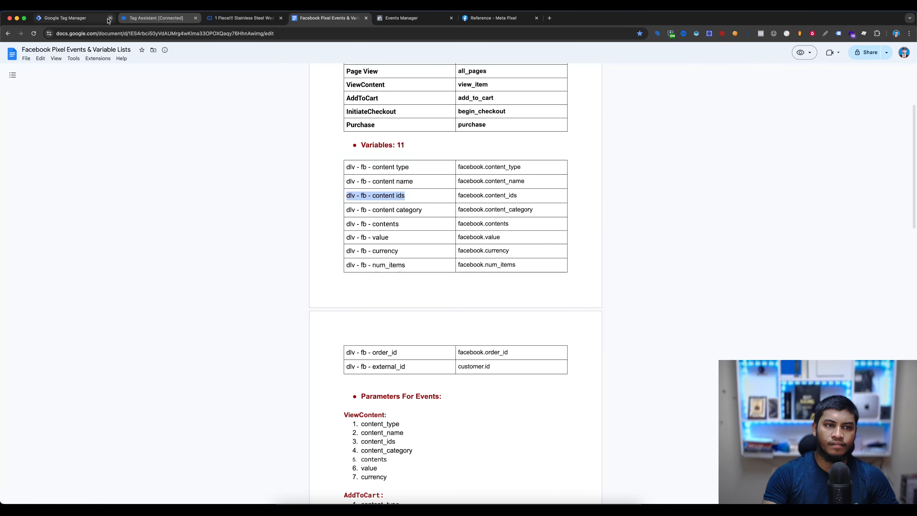
click(92, 19)
click(494, 156)
key(super+v)
drag(365, 54, 311, 53)
key(super+v)
- Replace the content ids variable's data layer variable name with facebook.content_ids from the document and save it
click(325, 18)
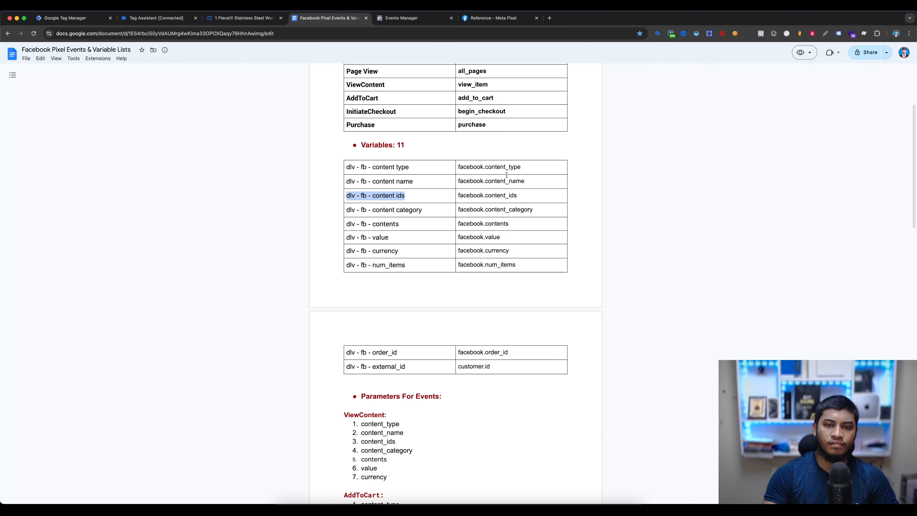
drag(518, 195, 457, 195)
key(super+c)
click(72, 18)
triple_click(506, 155)
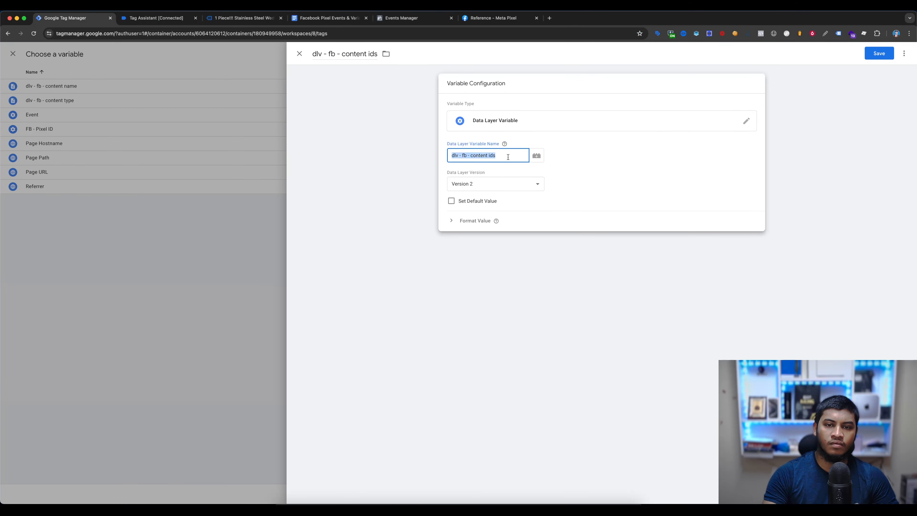
key(super+v)
click(879, 53)
- Create a Data Layer Variable for the content_category property's value, named dlv - fb - content category from the document's variable list
click(325, 18)
drag(423, 209, 346, 209)
click(72, 18)
click(613, 263)
click(726, 262)
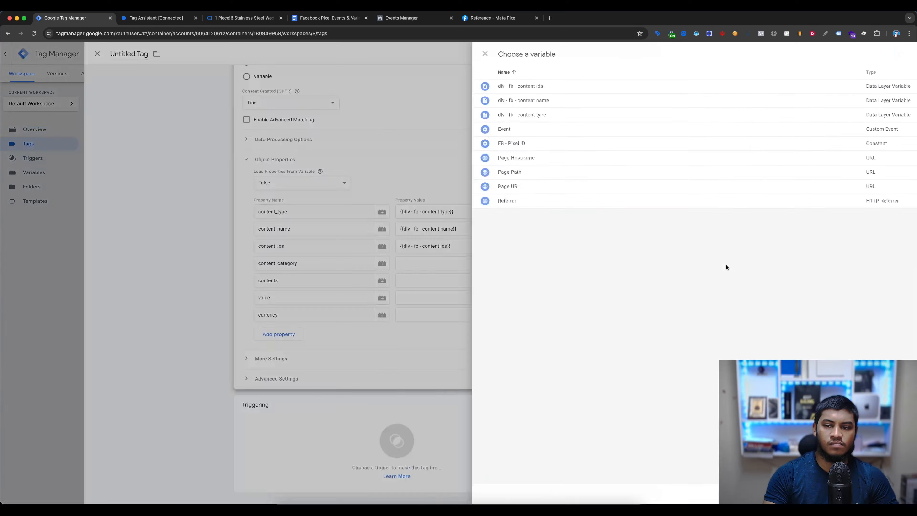
click(903, 54)
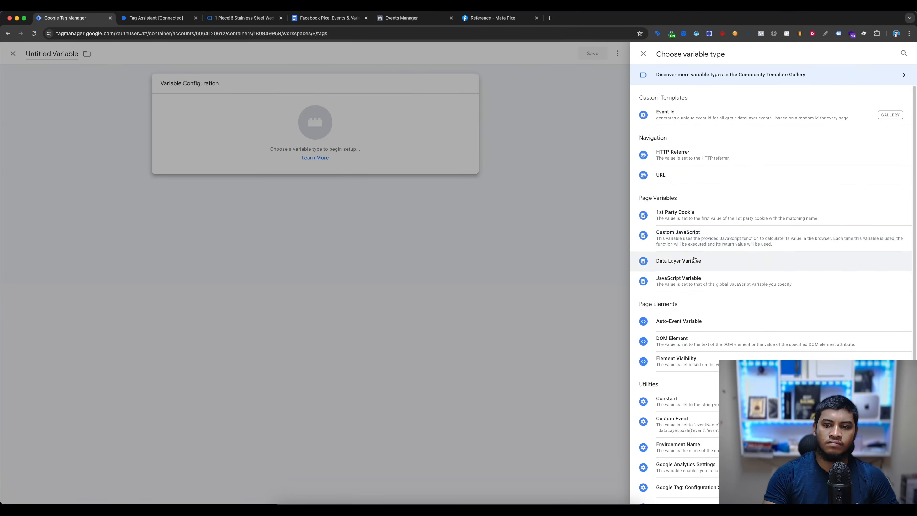
click(668, 260)
click(353, 57)
key(super+v)
- Set the content category variable's data layer variable name to facebook.content_category from the document and save it
click(324, 18)
triple_click(481, 209)
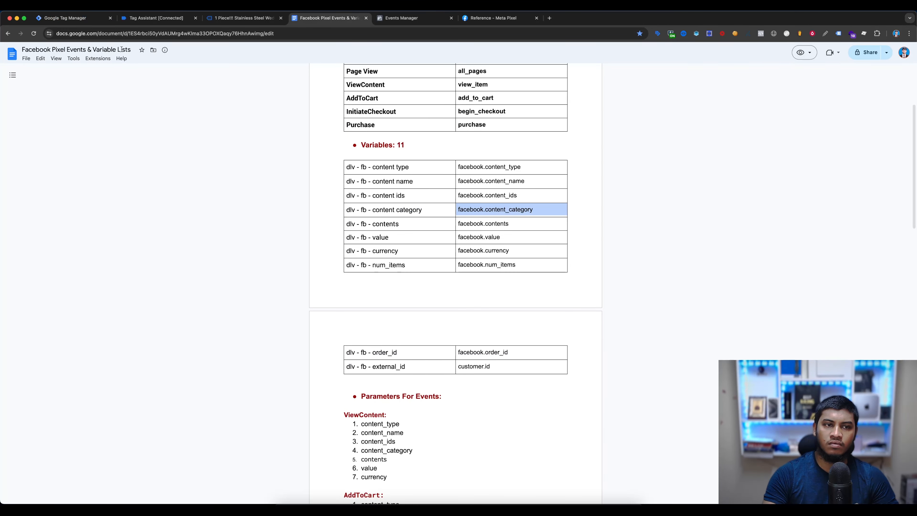
click(74, 18)
click(465, 142)
key(super+v)
click(888, 53)
- Create a Data Layer Variable for the contents property's value, named dlv - fb - contents from the document's variable list
click(332, 19)
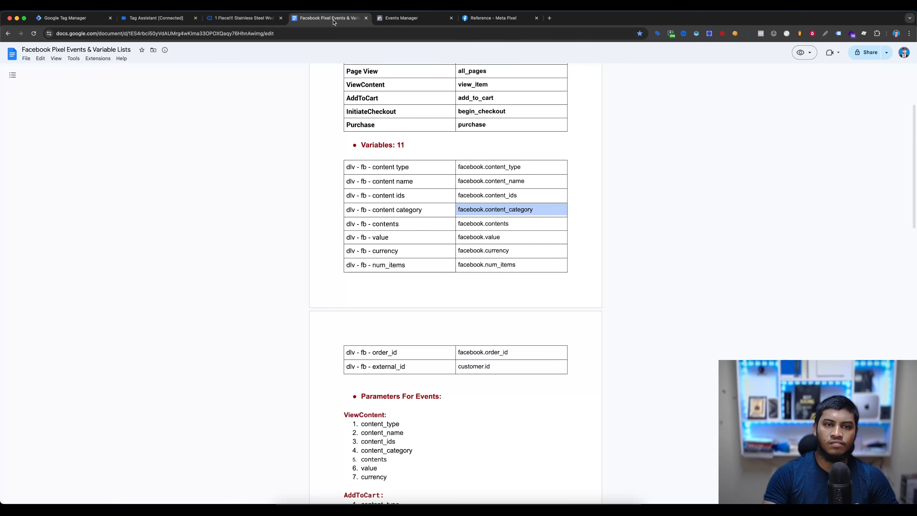
triple_click(408, 224)
key(super+1)
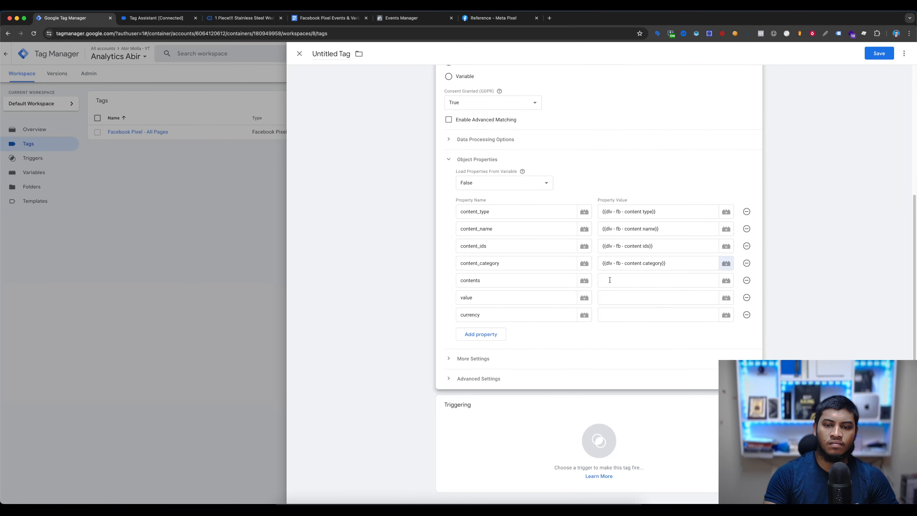
click(725, 280)
click(895, 55)
click(620, 108)
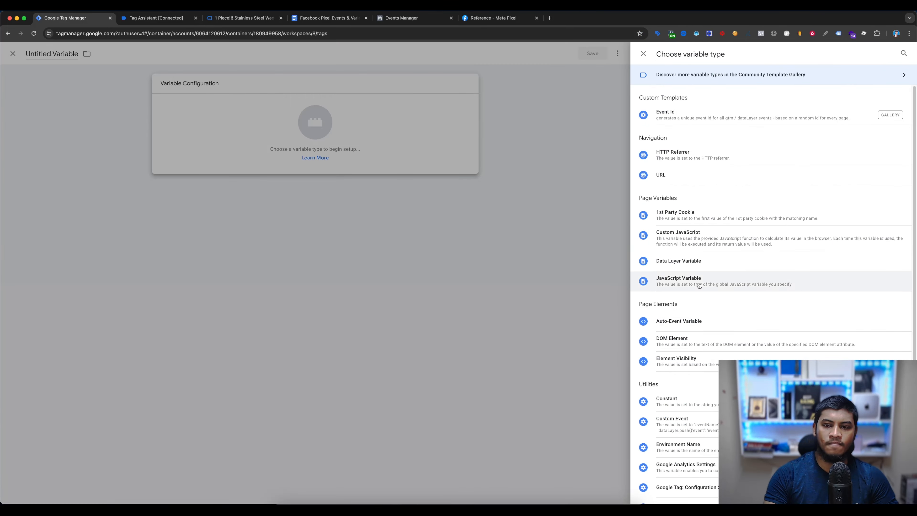
click(686, 261)
click(343, 54)
key(super+v)
- Set the contents variable's data layer variable name to facebook.contents from the document and save it
click(334, 18)
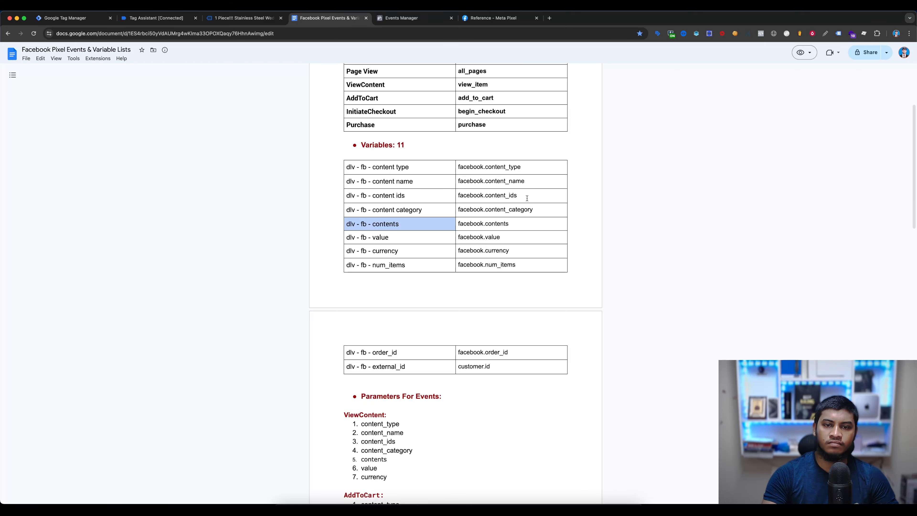
triple_click(513, 224)
click(81, 17)
click(477, 140)
click(481, 155)
key(super+v)
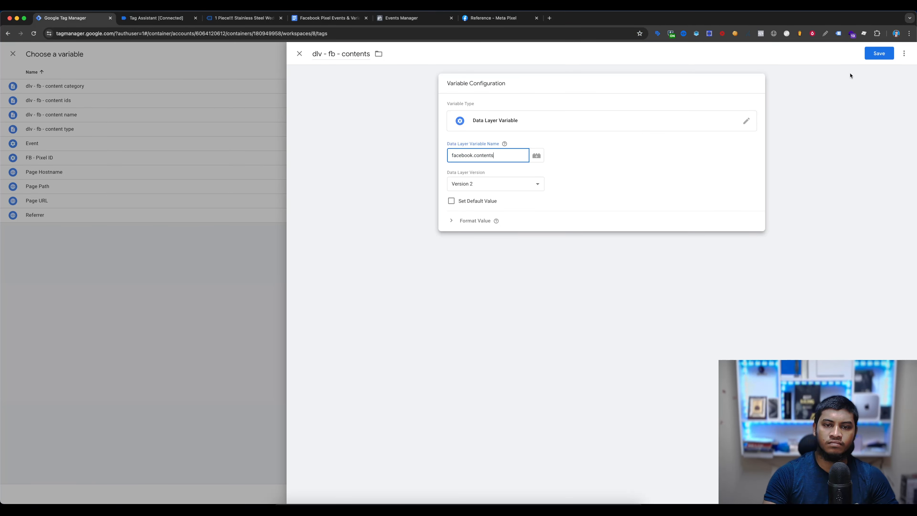
click(878, 54)
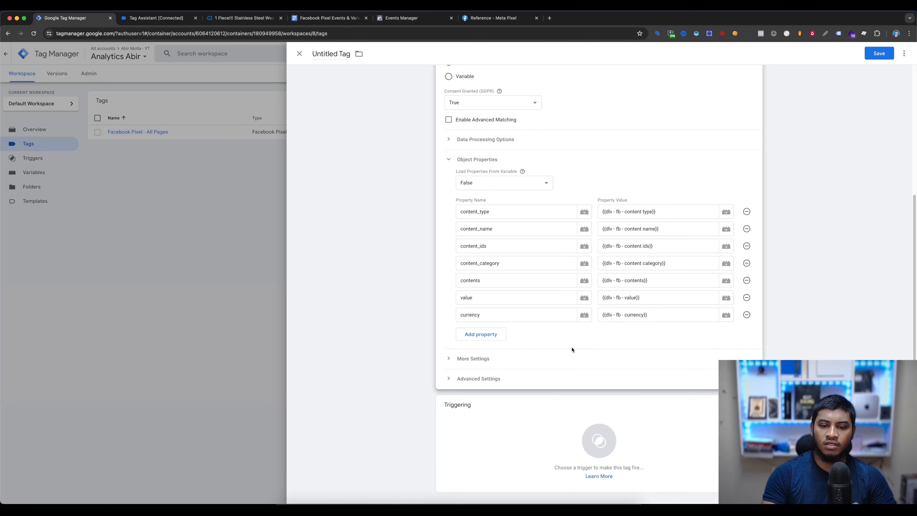
- Attach the view_item trigger to the ViewContent tag and save the tag as Facebook Pixel - View item
click(508, 432)
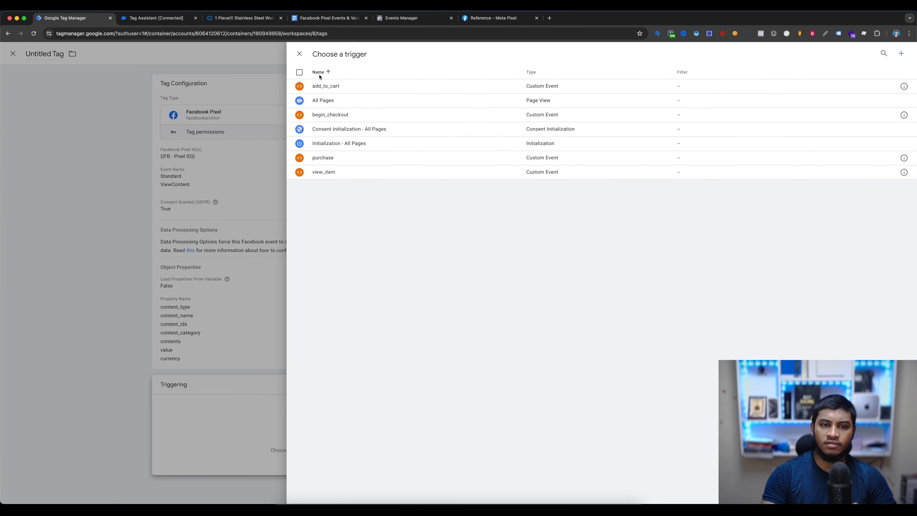
click(331, 171)
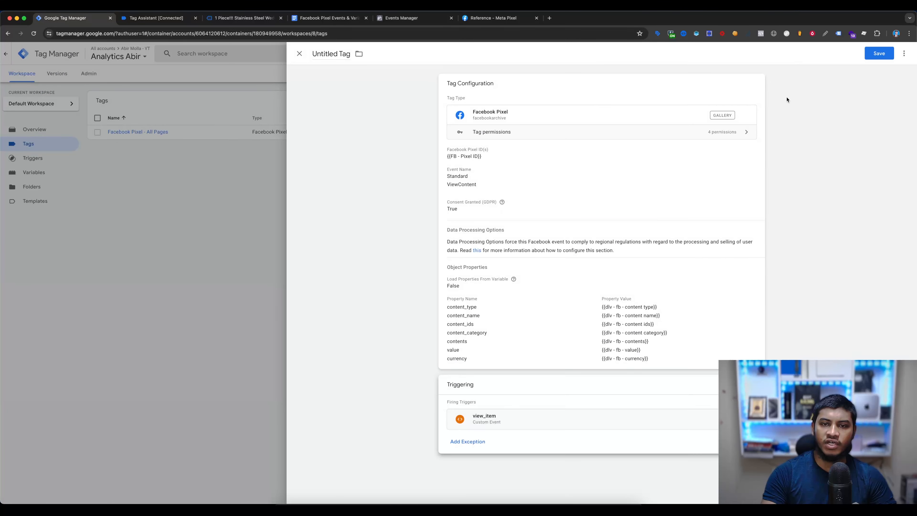
click(879, 53)
click(451, 143)
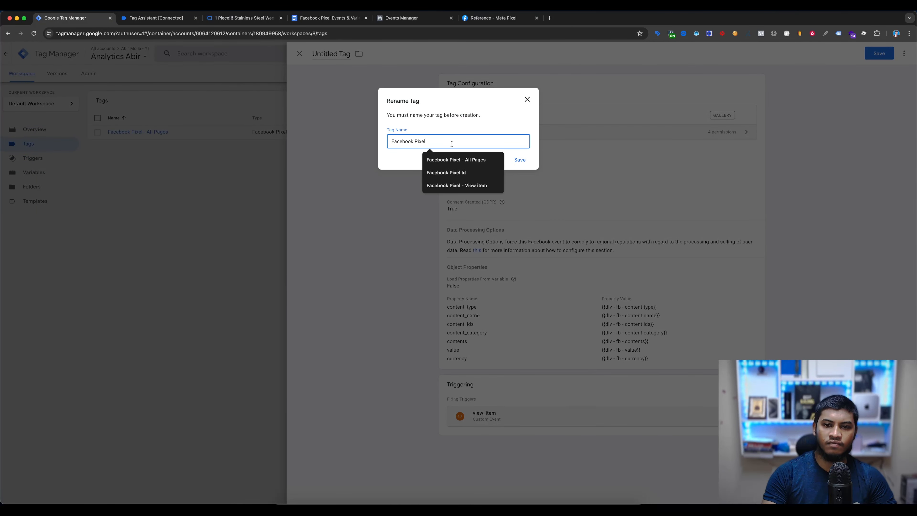
key(Down)
key(Down)
key(Down)
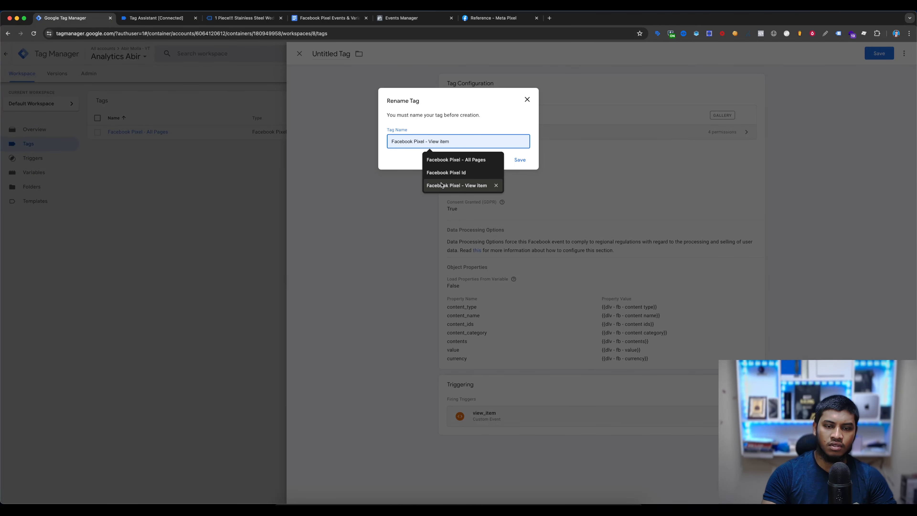
key(Return)
click(520, 159)
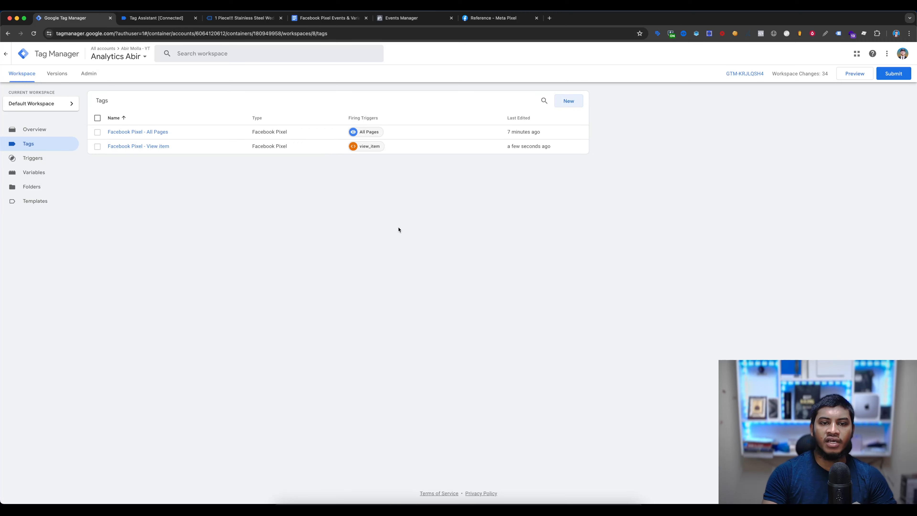
- Start a new Facebook Pixel tag and use the {{FB - Pixel ID}} variable as its pixel ID
click(568, 100)
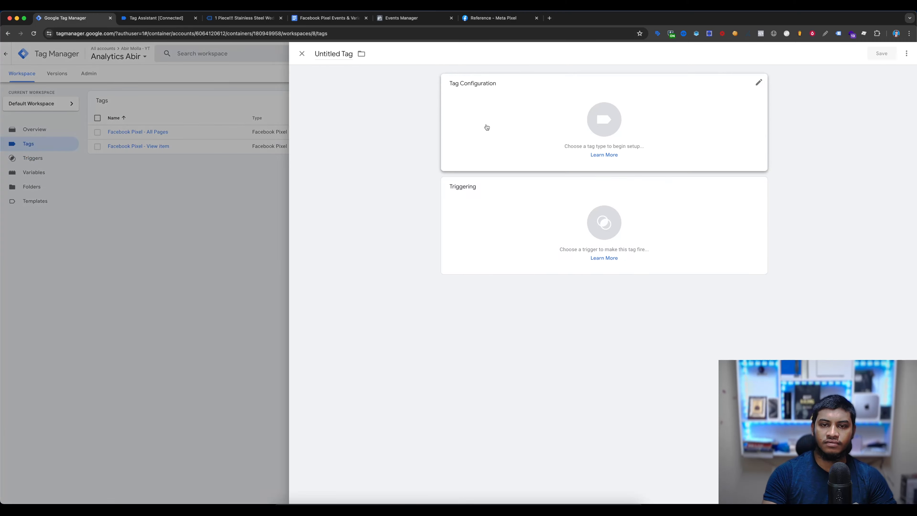
click(485, 127)
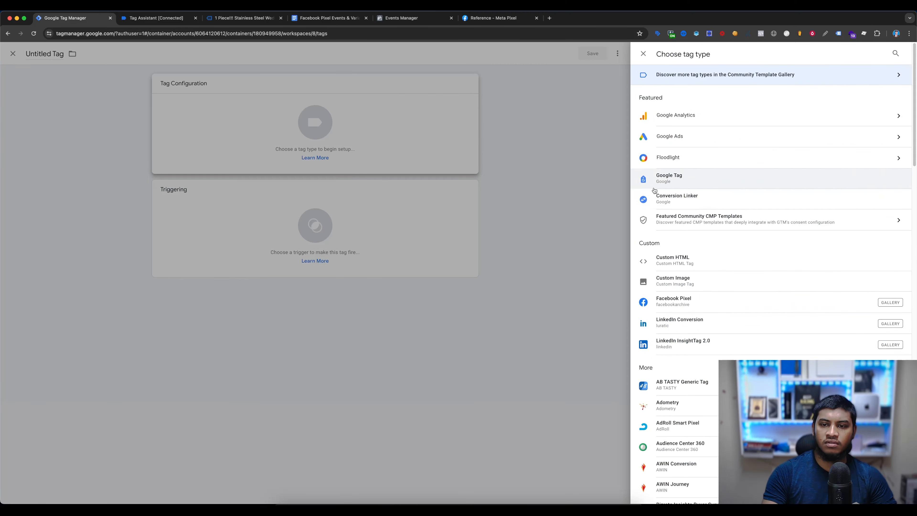
click(686, 305)
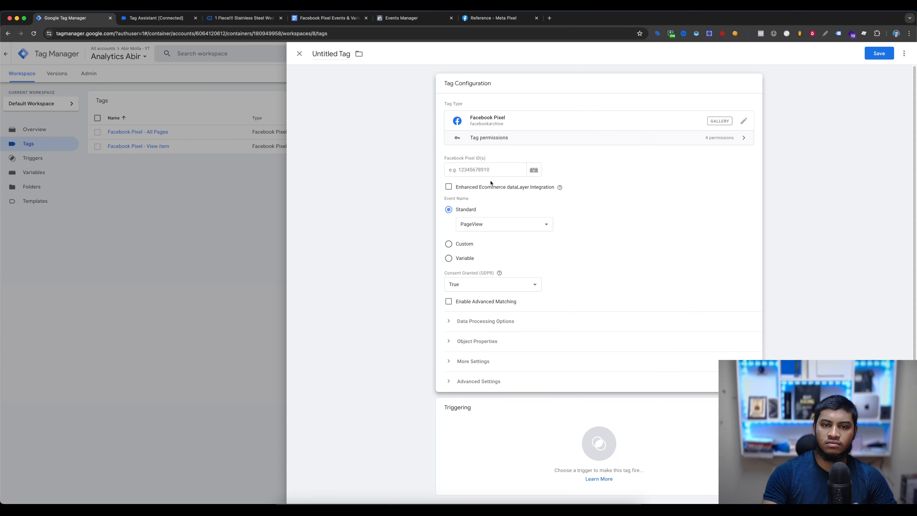
click(494, 228)
click(494, 239)
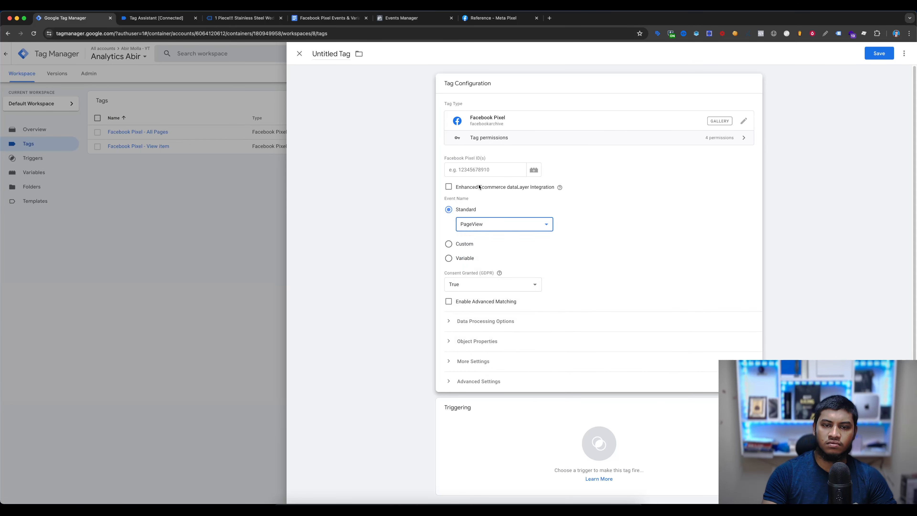
click(476, 173)
text({{pi)
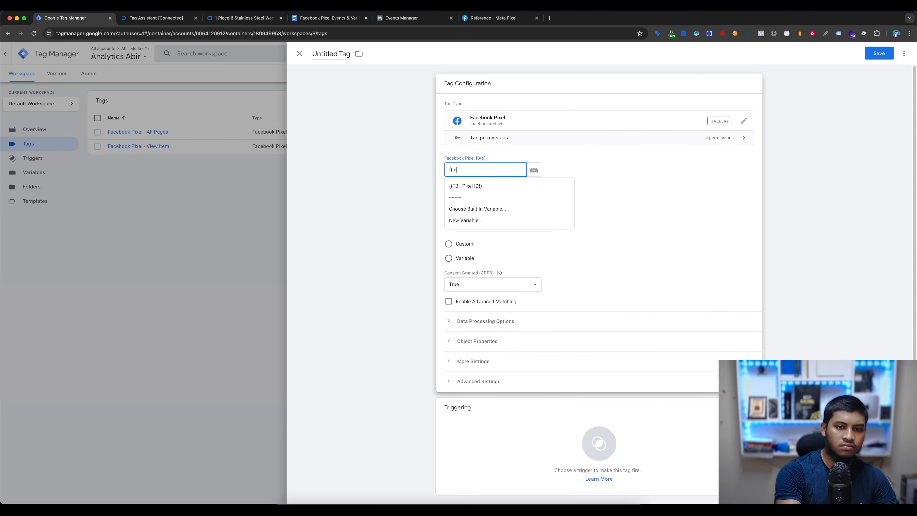
click(468, 186)
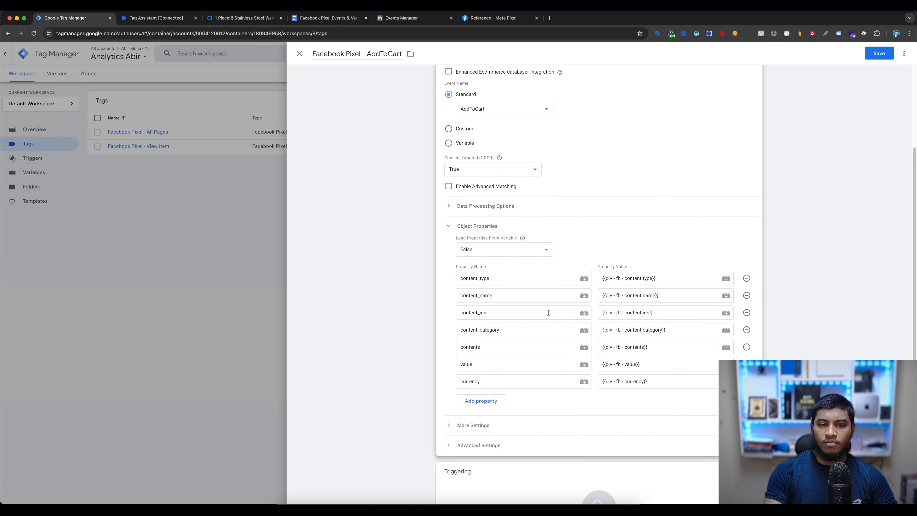
- Attach the add_to_cart trigger to the Facebook Pixel - AddToCart tag and save it
scroll(615, 254, down, 2)
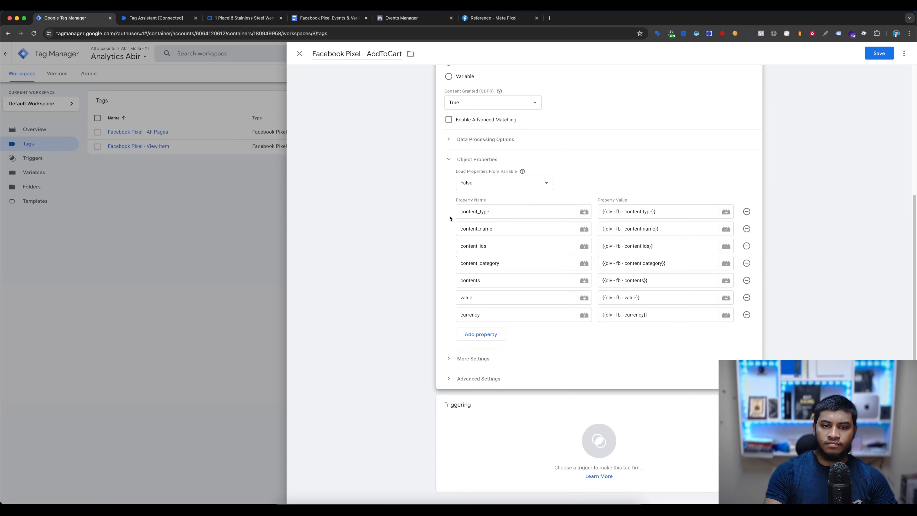
click(503, 432)
click(318, 86)
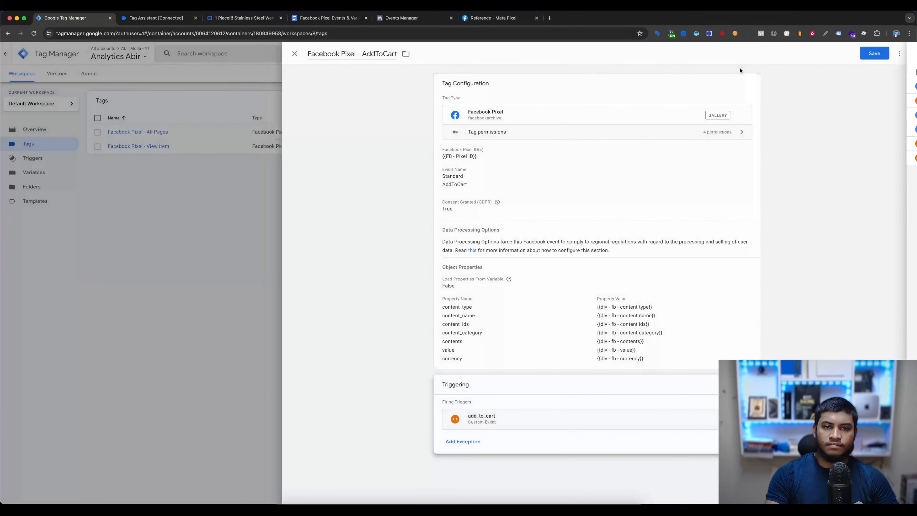
click(874, 53)
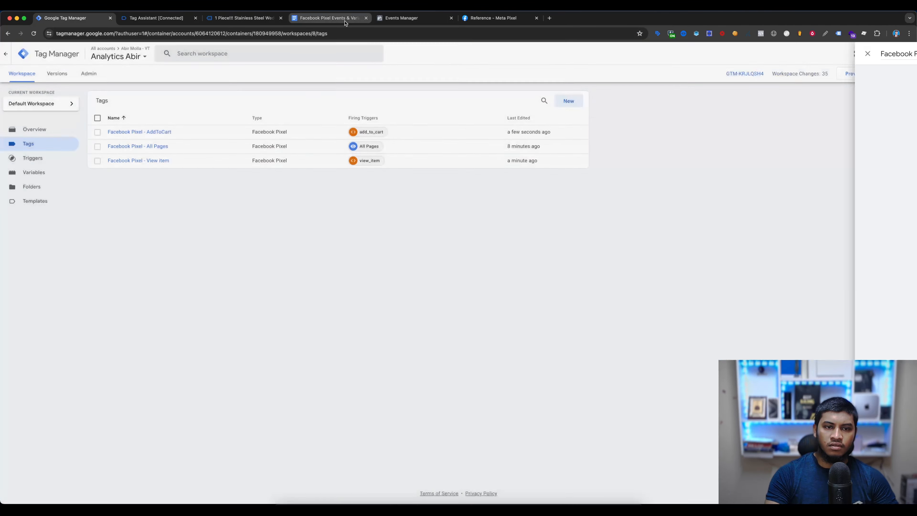
- Look up the InitiateCheckout event in the document and start a new Facebook Pixel tag with InitiateCheckout as its standard event
click(346, 19)
scroll(353, 80, up, 4)
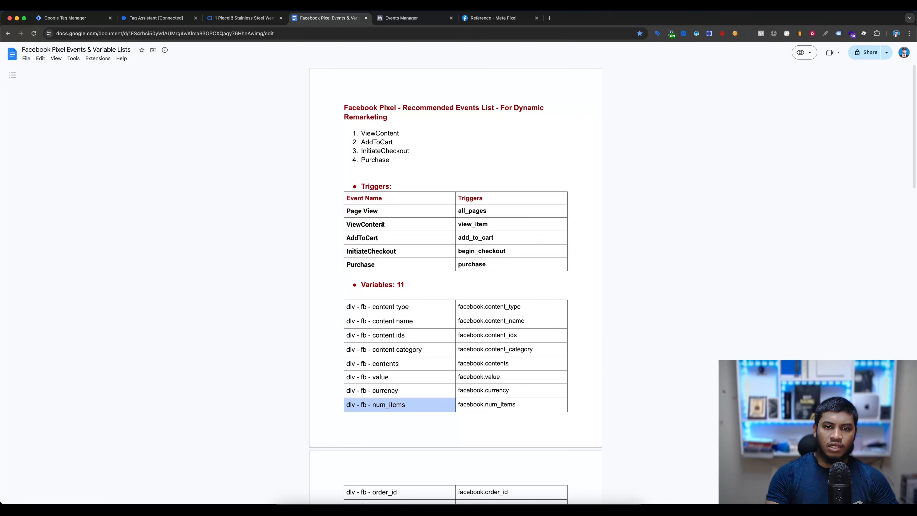
drag(352, 248, 431, 252)
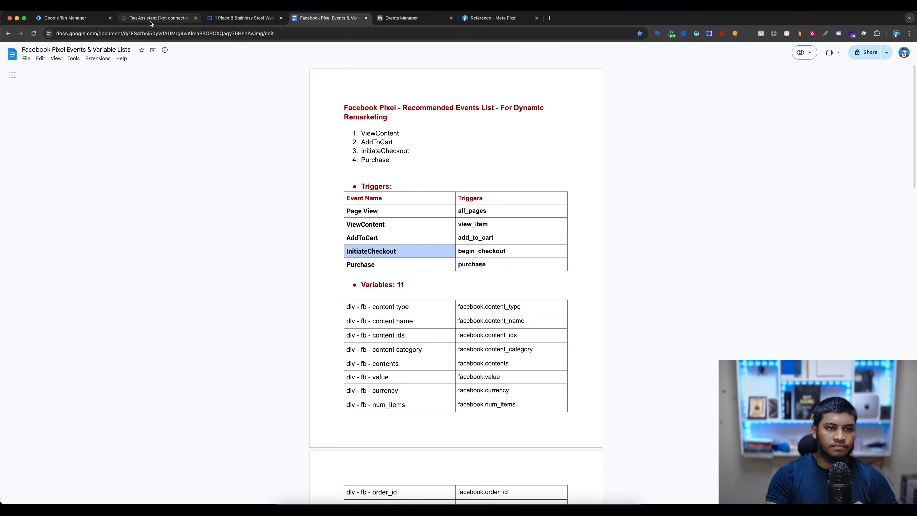
click(65, 19)
click(569, 108)
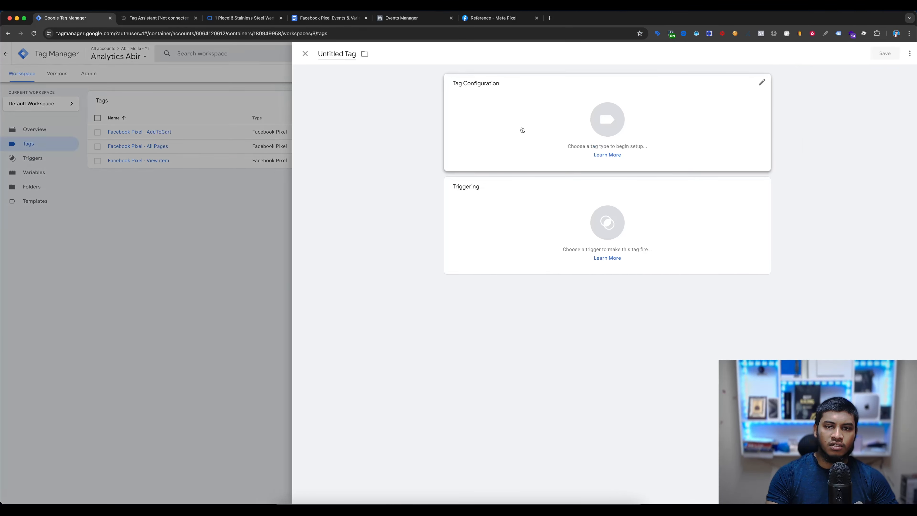
click(516, 127)
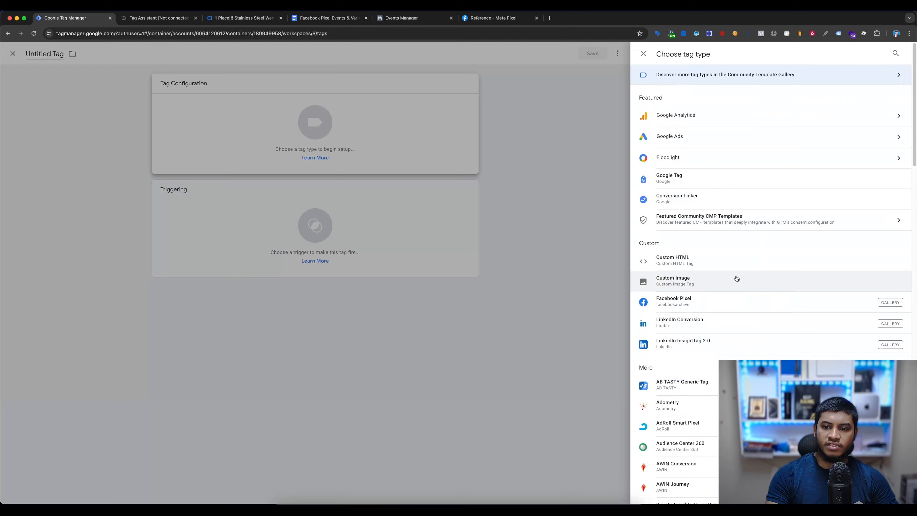
click(700, 302)
click(483, 225)
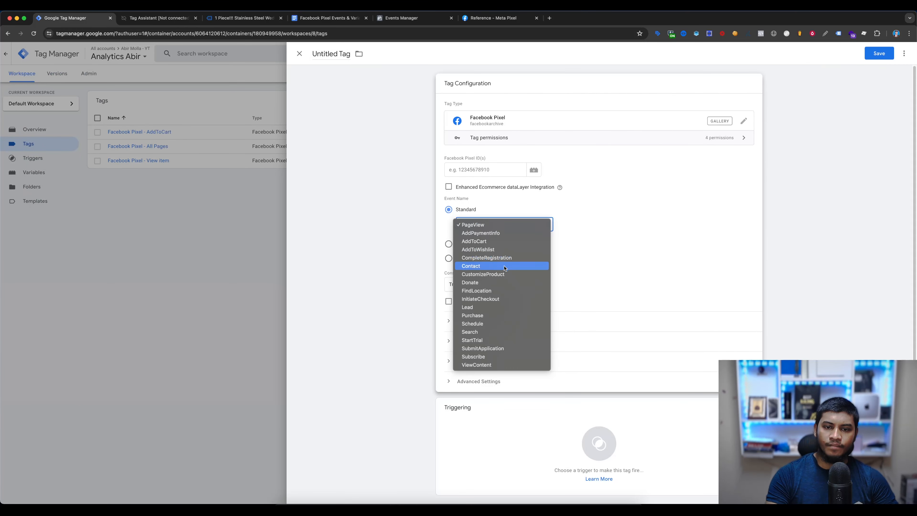
click(490, 299)
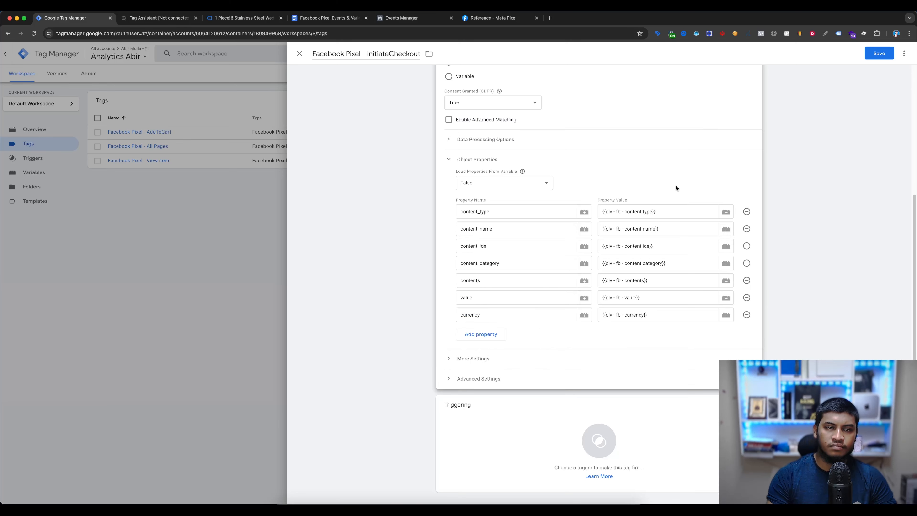
- Add an object property named num_items to the InitiateCheckout tag, copying the name from the document's InitiateCheckout parameters
click(315, 20)
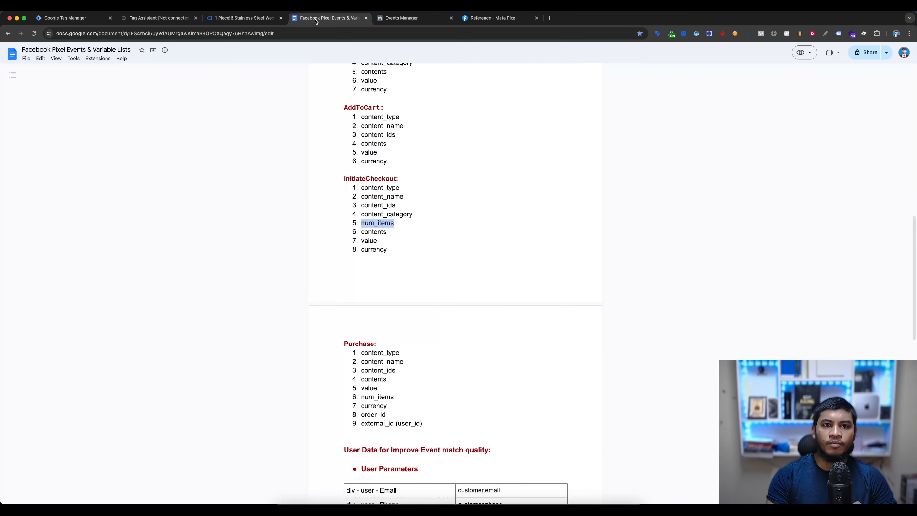
drag(341, 181, 396, 249)
click(396, 248)
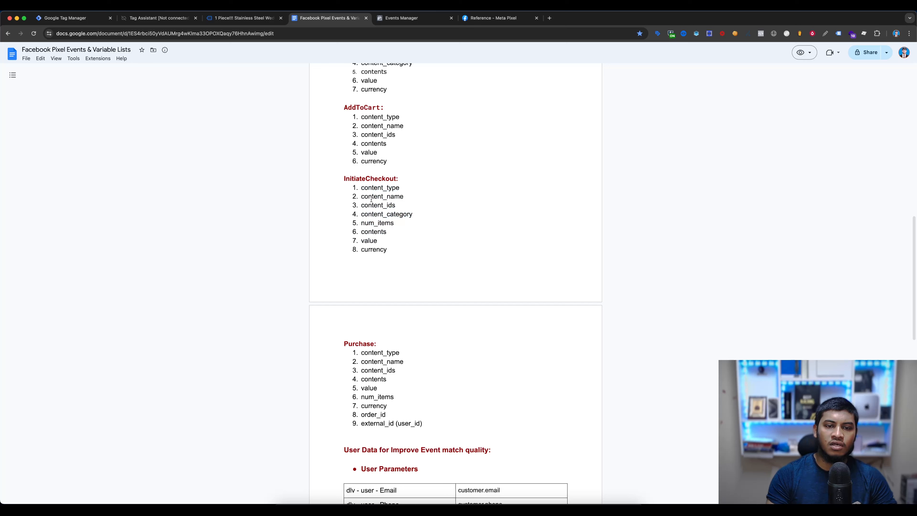
double_click(365, 223)
key(super+c)
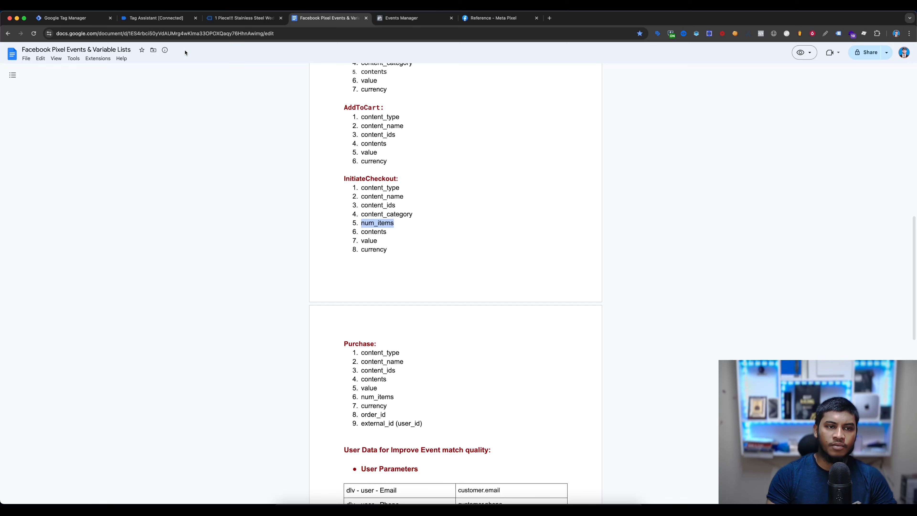
click(72, 19)
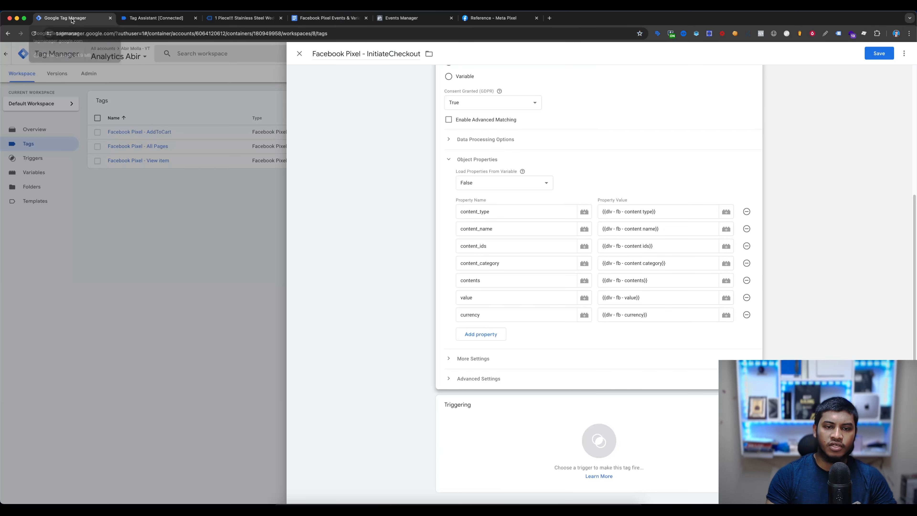
click(493, 337)
click(493, 335)
key(super+v)
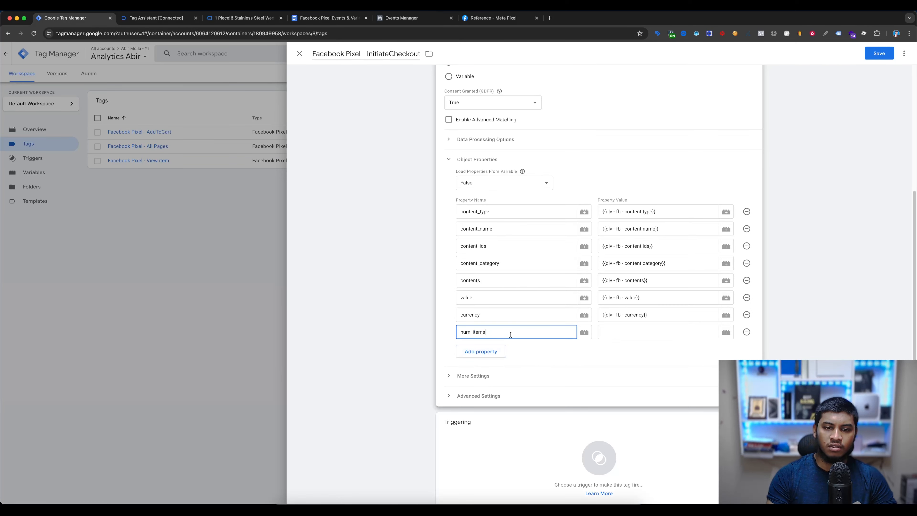
- Create a Data Layer Variable for the num_items property's value, named dlv - fb - num_items from the document's variable list
click(648, 334)
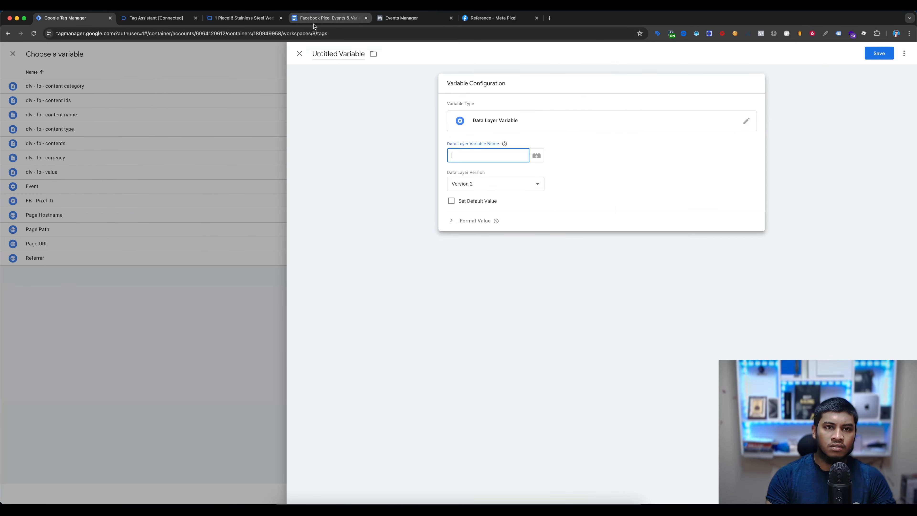
click(327, 19)
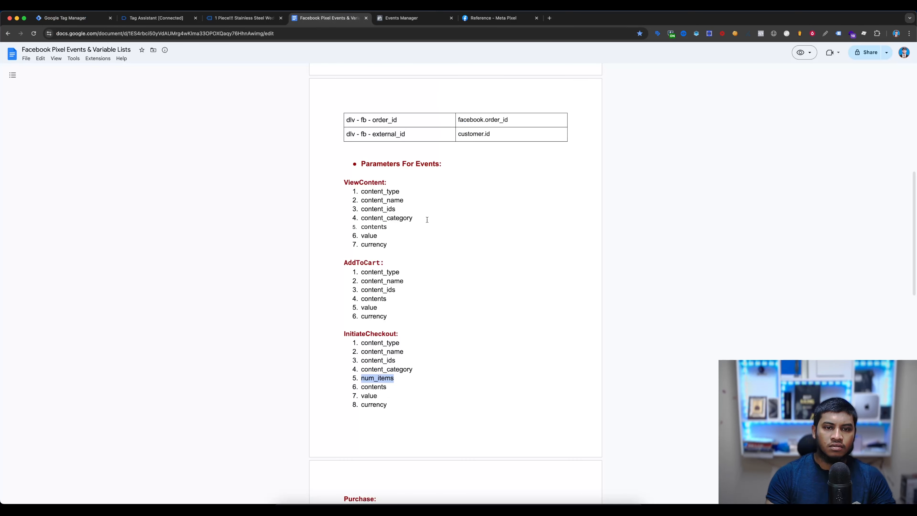
scroll(465, 311, up, 5)
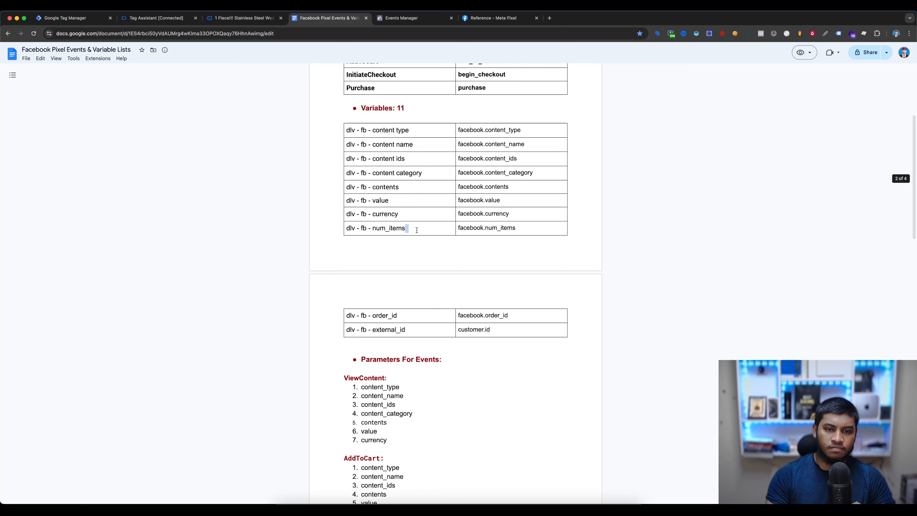
drag(417, 230, 350, 227)
key(ctrl+c)
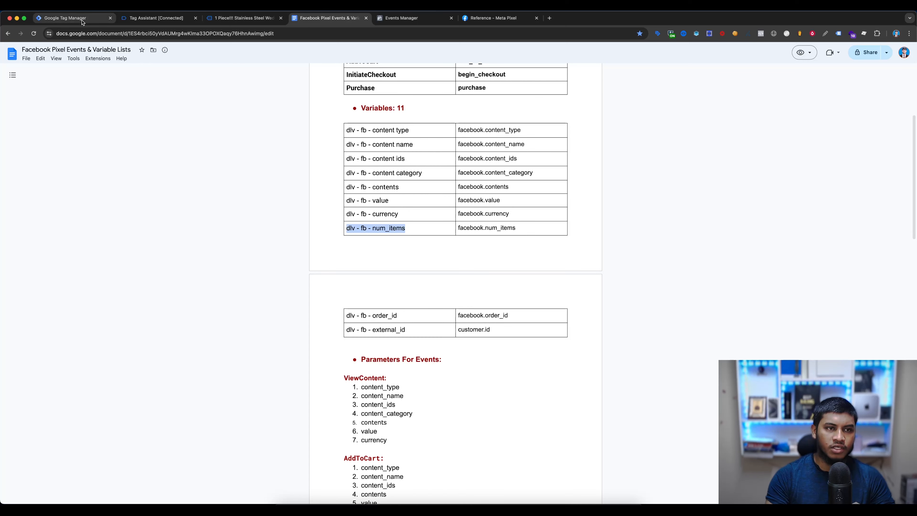
click(65, 18)
click(338, 54)
key(ctrl+v)
- Set the num_items variable's data layer variable name to facebook.num_items from the document and save it
click(353, 18)
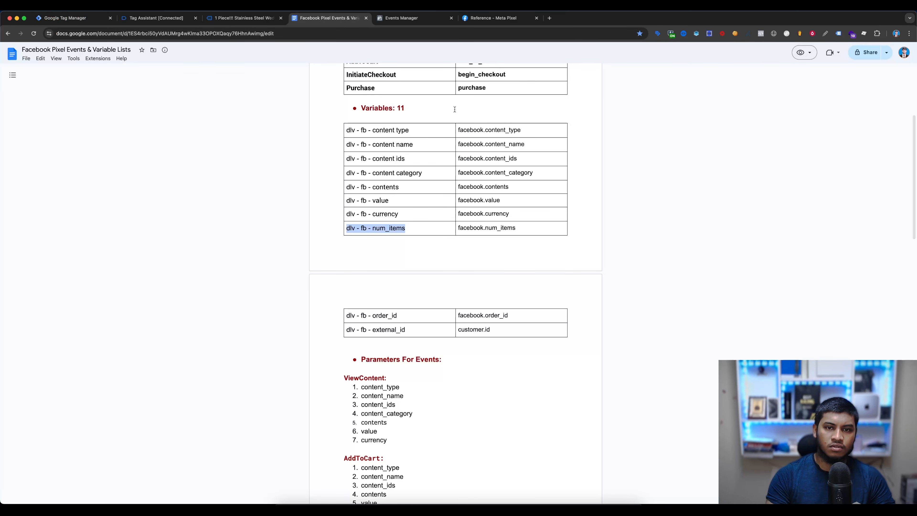
triple_click(504, 228)
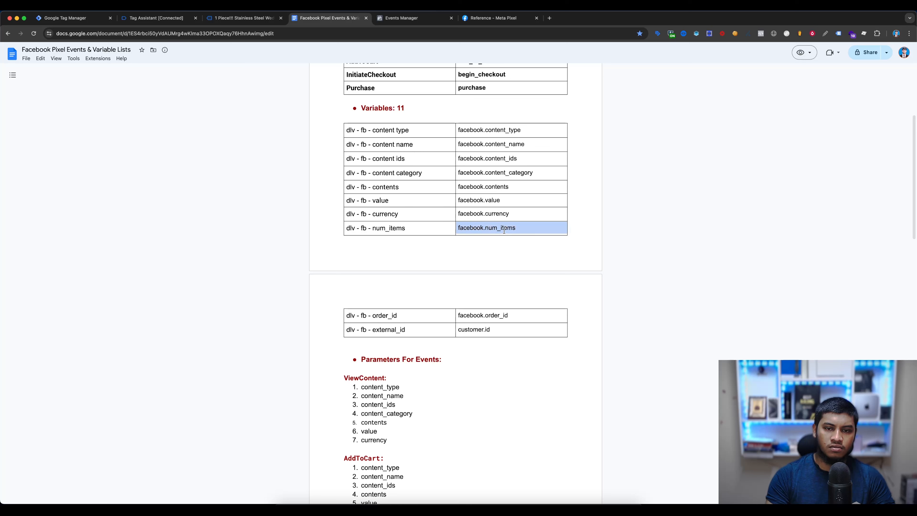
key(ctrl+c)
click(65, 19)
click(507, 155)
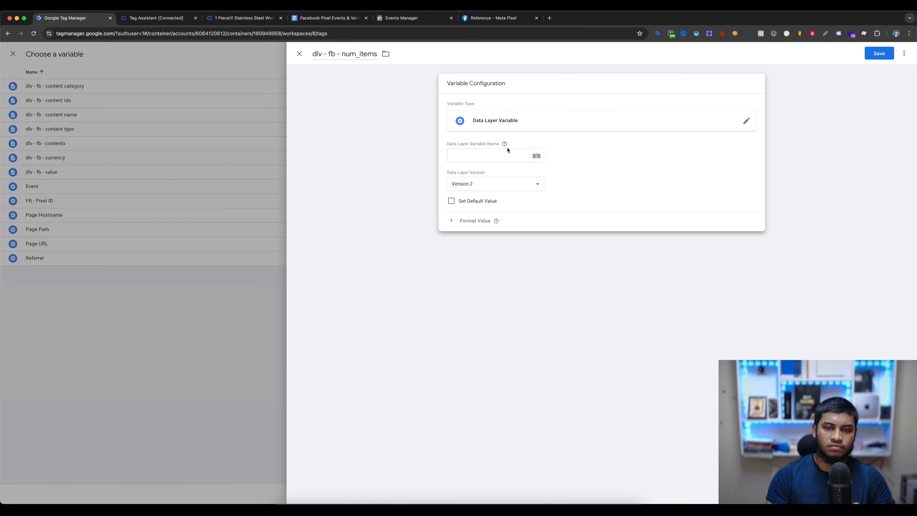
key(ctrl+v)
click(877, 53)
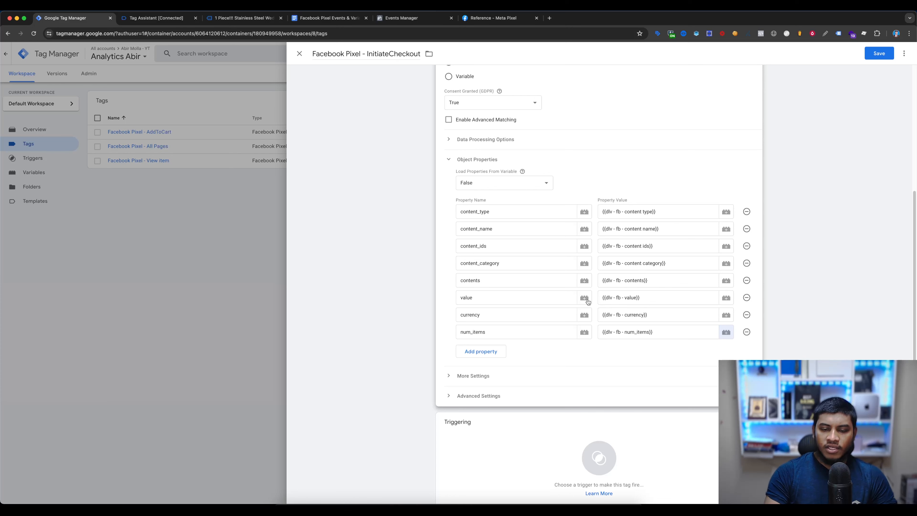
- Assign the begin_checkout trigger to the Facebook Pixel - InitiateCheckout tag and save the tag
scroll(408, 120, down, 1)
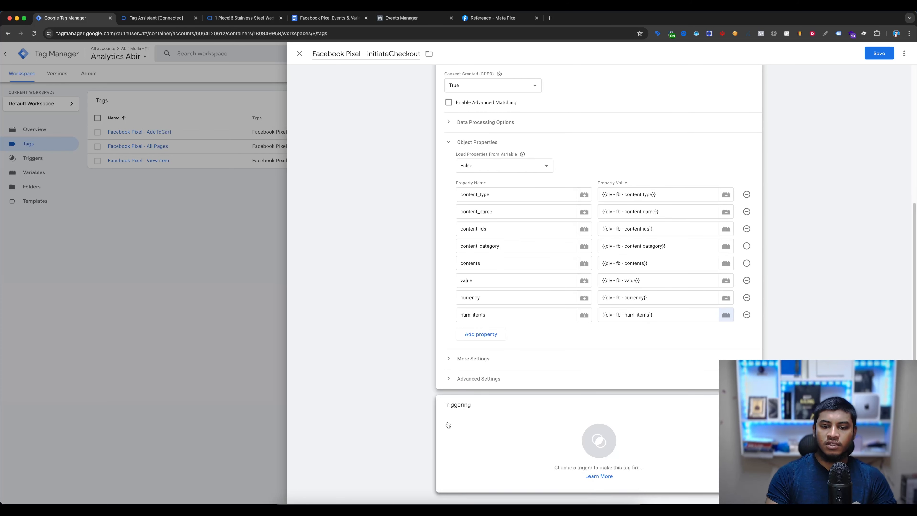
click(509, 441)
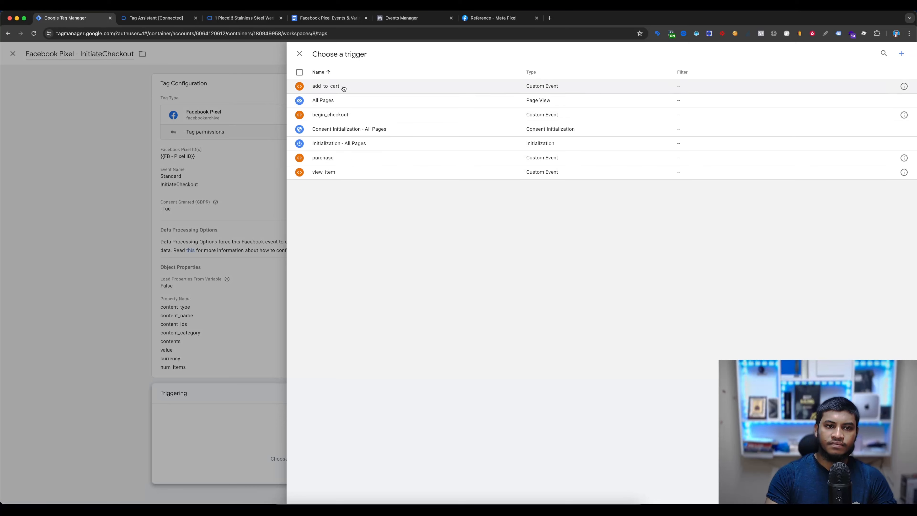
click(333, 115)
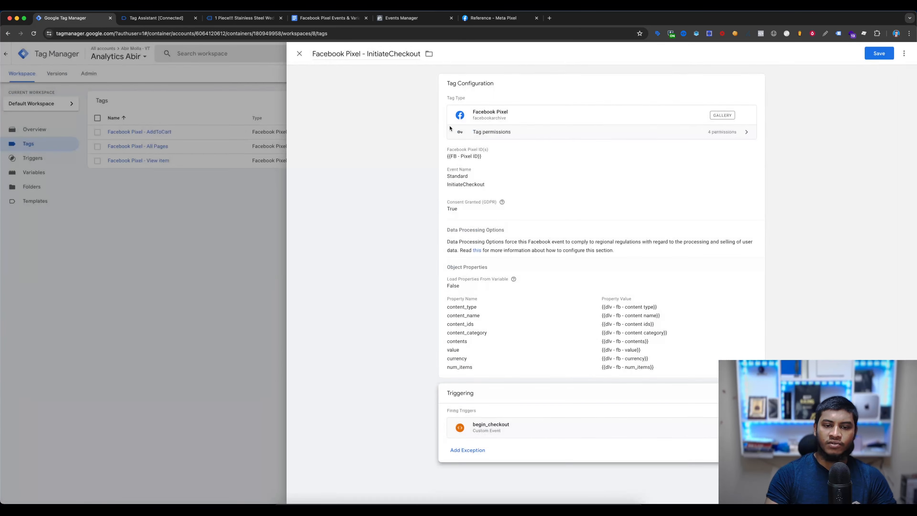
click(883, 54)
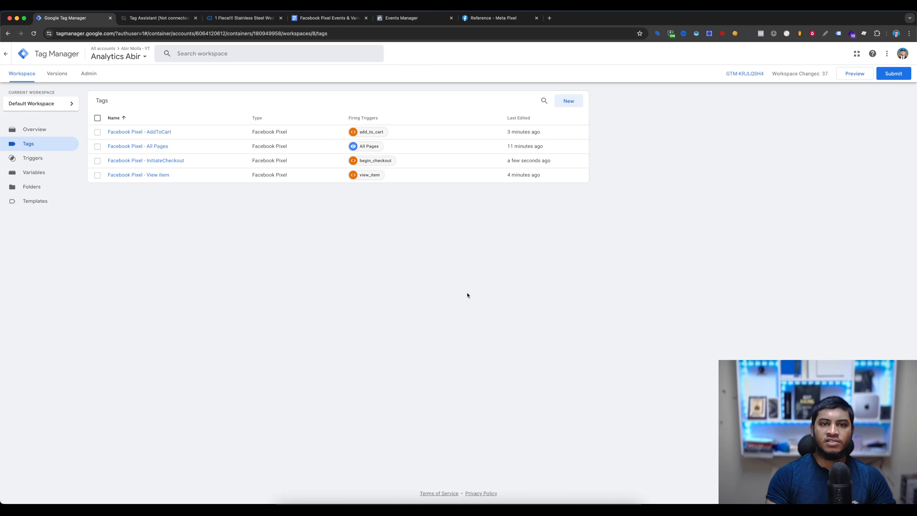
- Start a new Facebook Pixel tag and select Purchase as its standard event
click(567, 102)
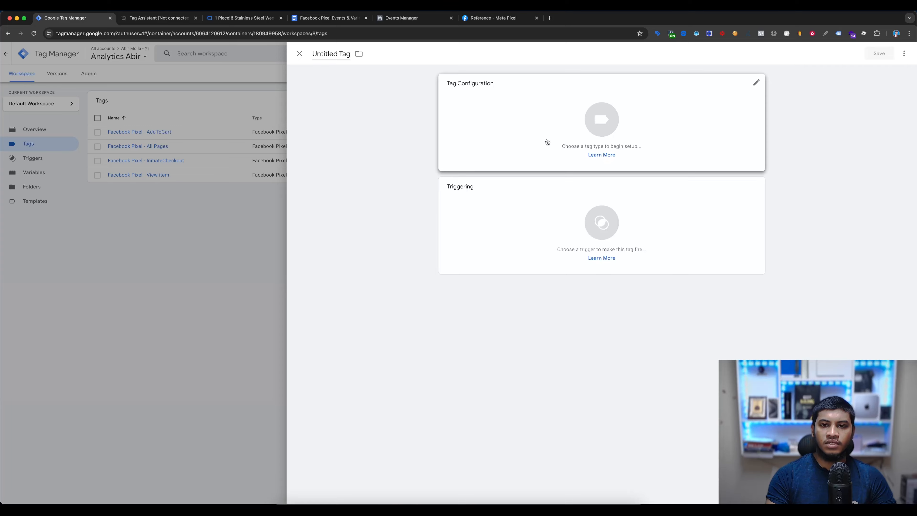
click(547, 142)
click(689, 303)
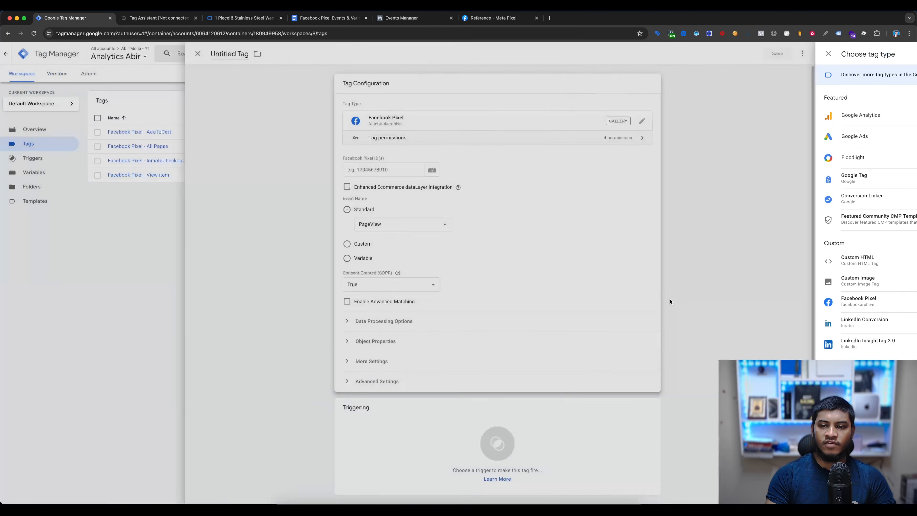
click(525, 221)
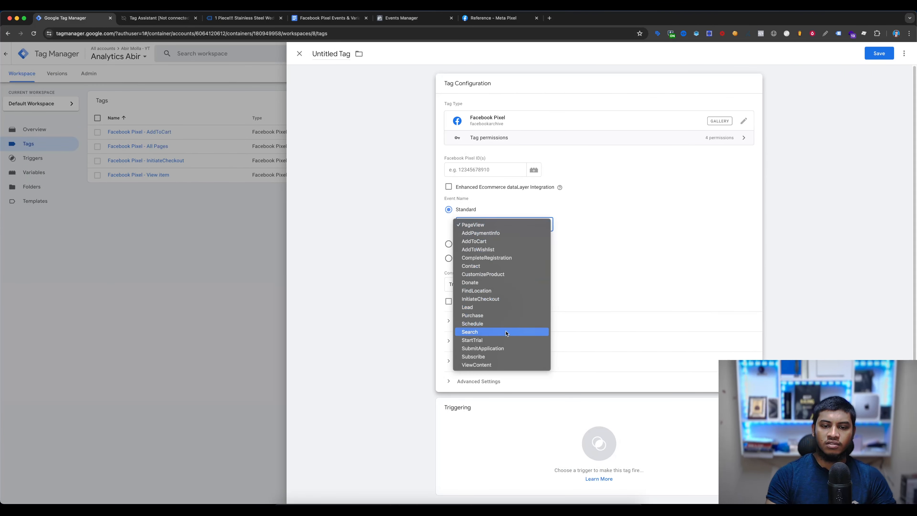
click(482, 316)
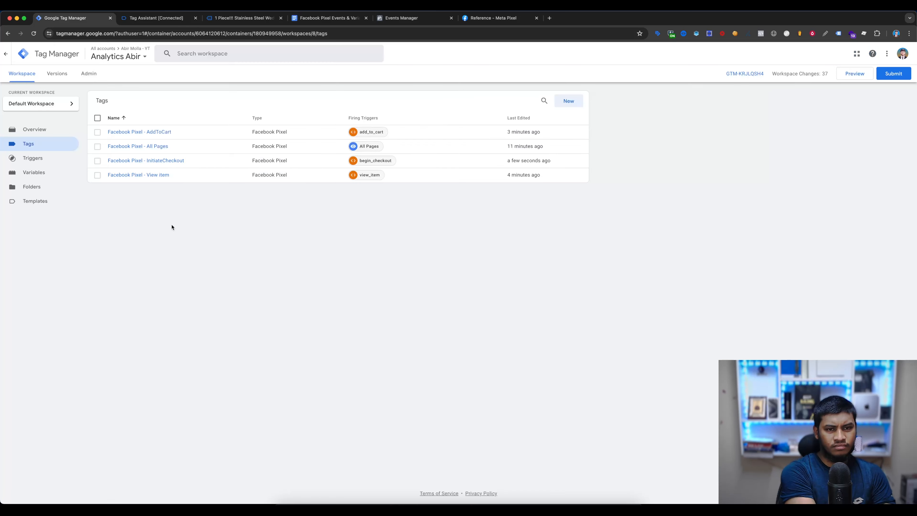
- Add an object property named order_id to the Purchase tag, copying the name from the document's Purchase parameters
click(329, 17)
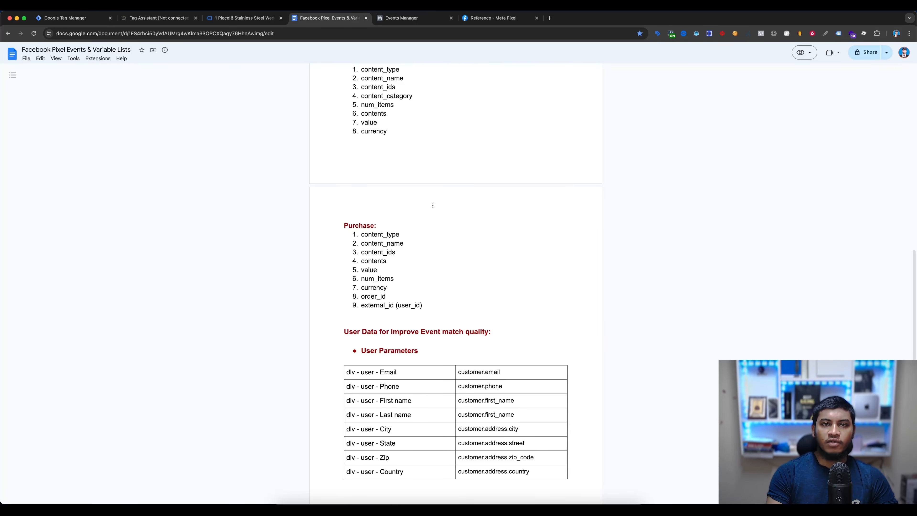
scroll(433, 205, down, 3)
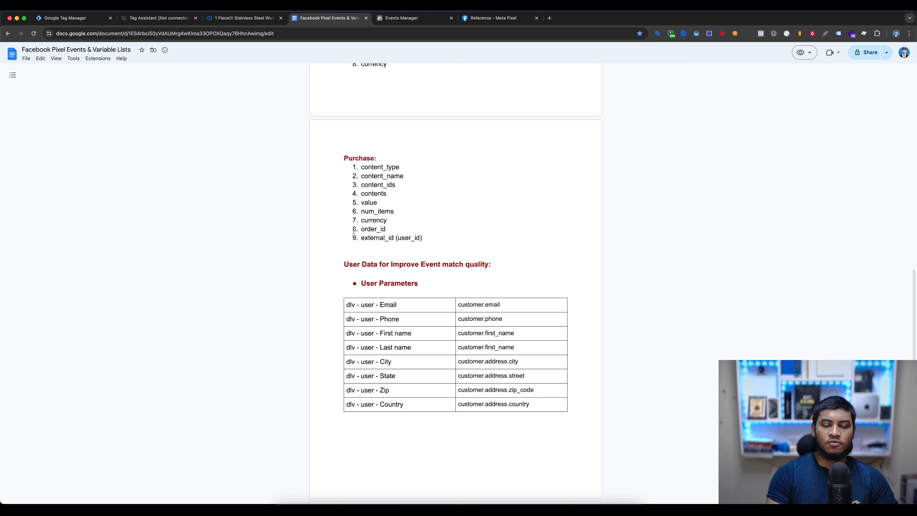
drag(343, 230, 434, 239)
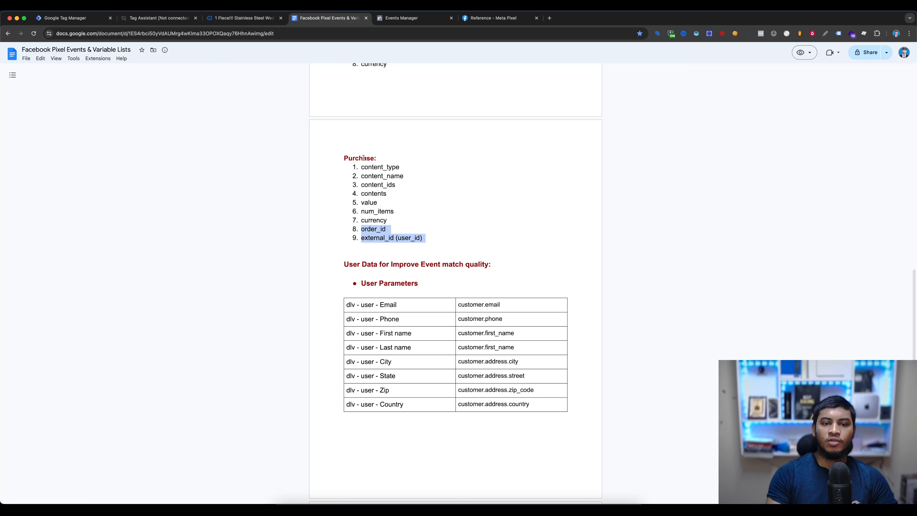
double_click(378, 229)
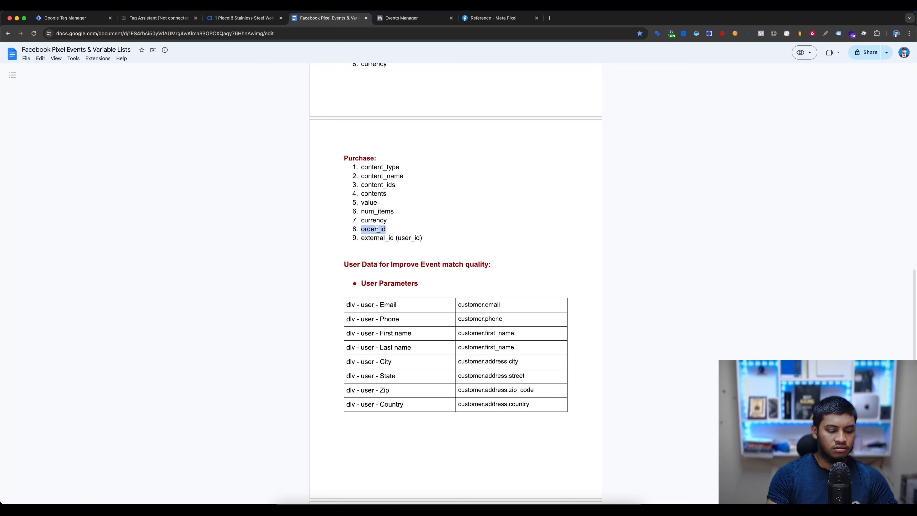
click(69, 18)
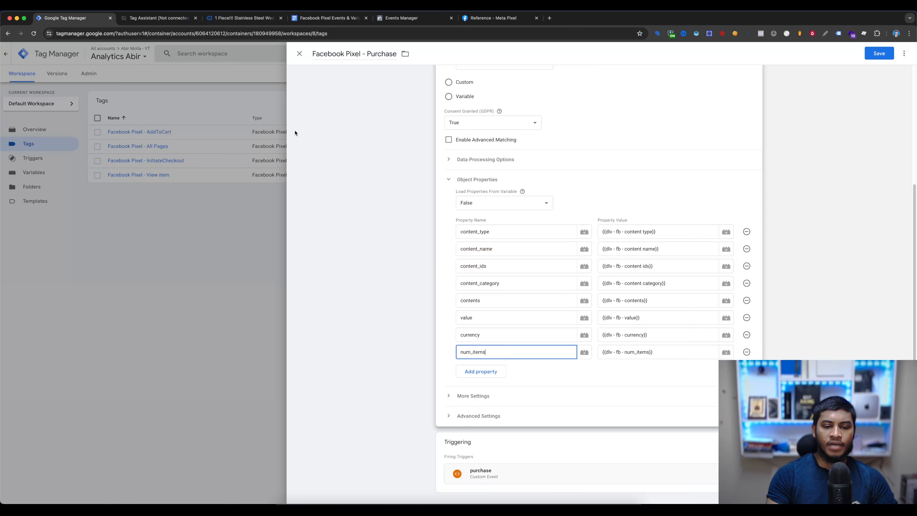
click(486, 372)
key(super+v)
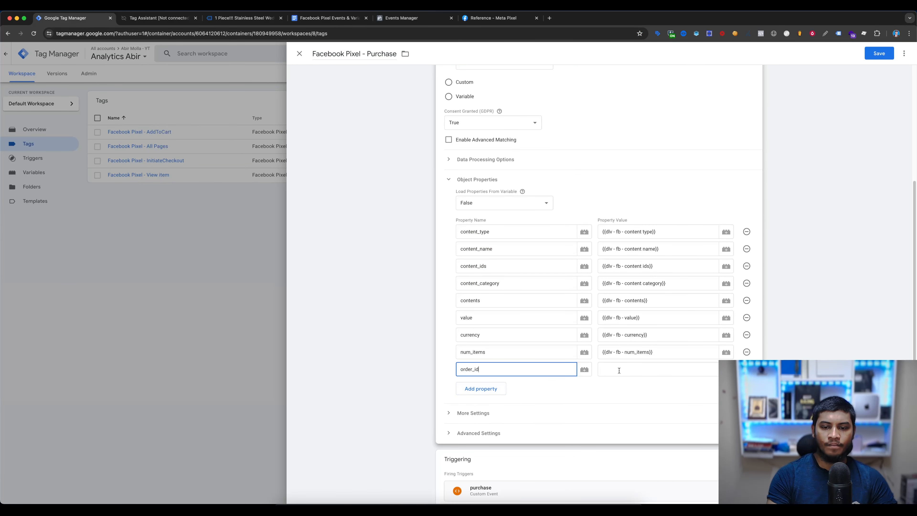
- Add another object property named external_id to the Purchase tag, copying the name from the document's Purchase parameters
click(672, 373)
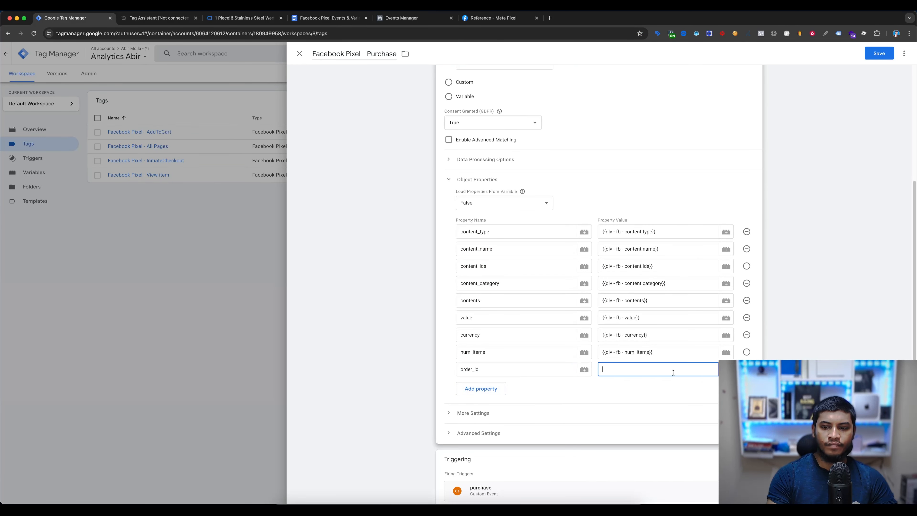
click(327, 17)
double_click(365, 238)
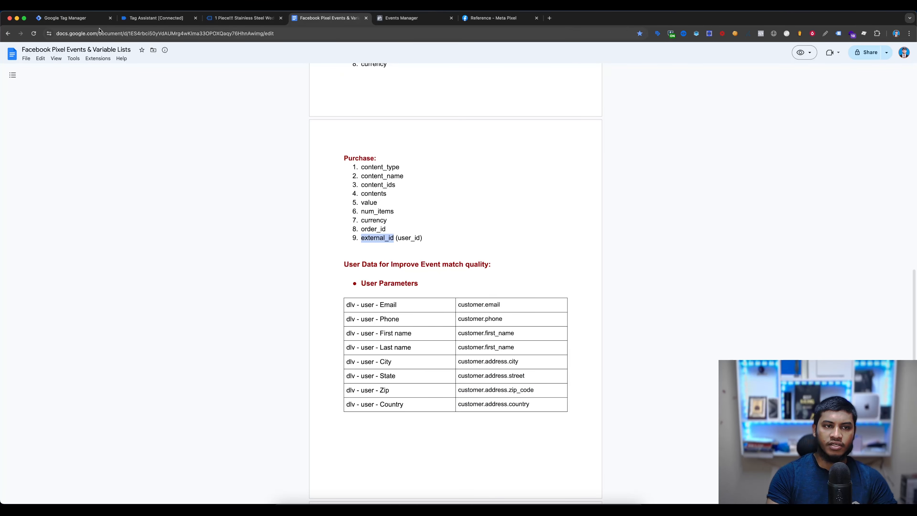
key(super+1)
click(477, 385)
scroll(488, 368, down, 2)
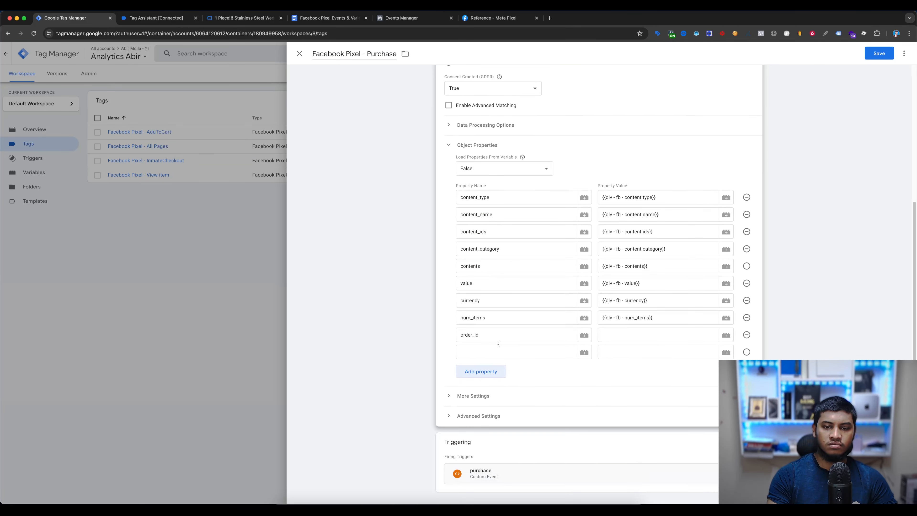
click(492, 351)
key(super+v)
- Create a Data Layer Variable for the order_id property's value, named dlv - fb - order_id from the document's variable list
click(645, 336)
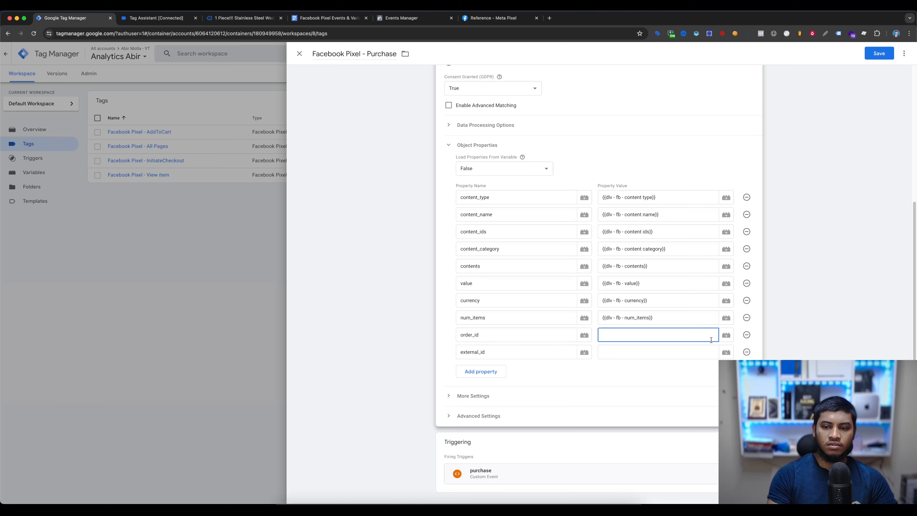
click(726, 335)
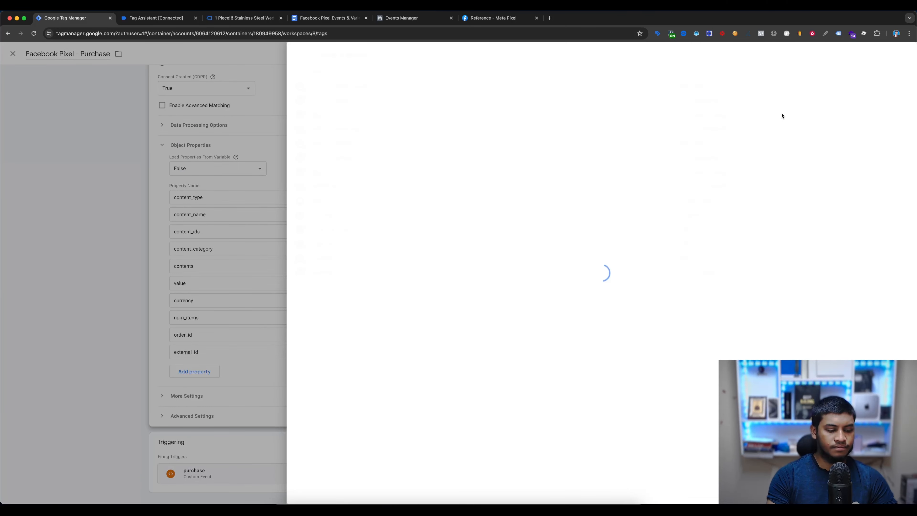
click(902, 55)
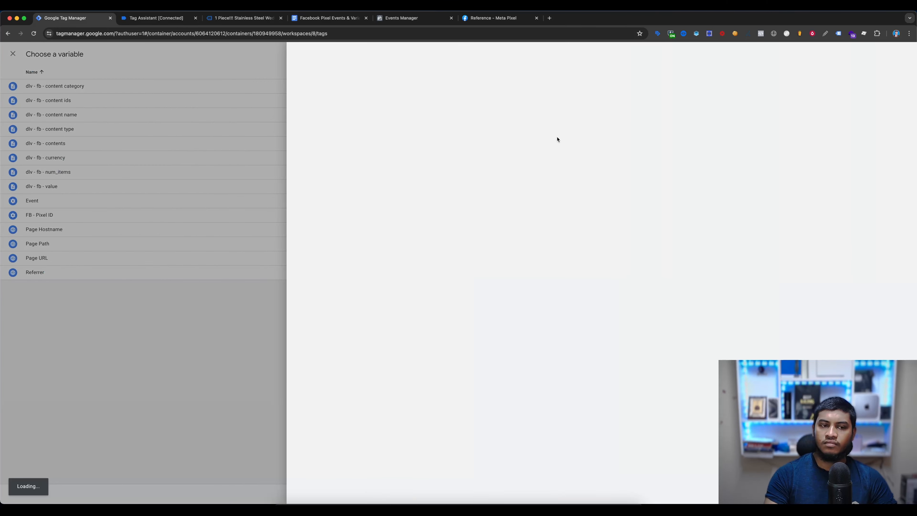
click(505, 132)
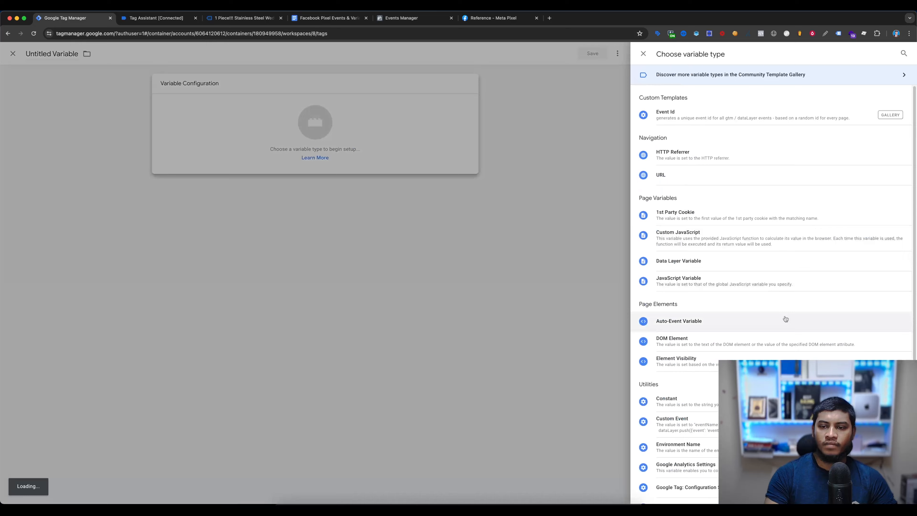
click(690, 260)
click(344, 18)
scroll(423, 326, up, 10)
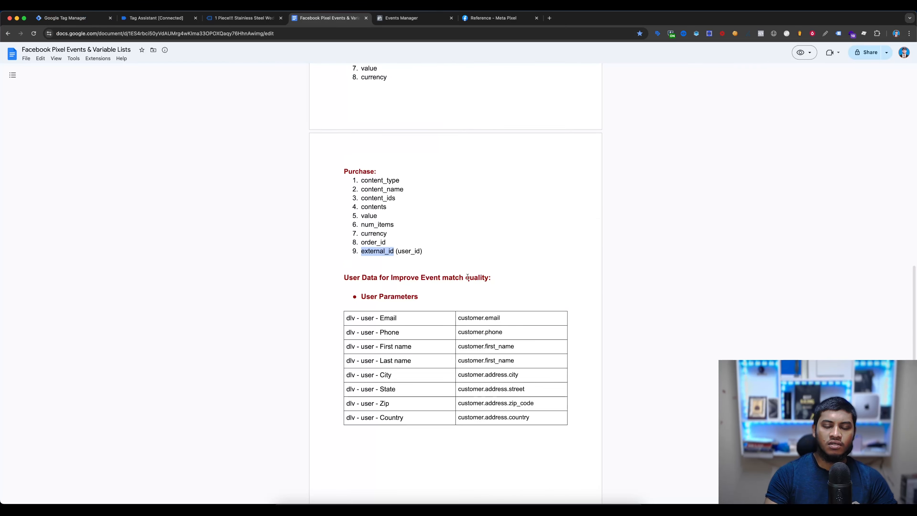
scroll(424, 327, down, 5)
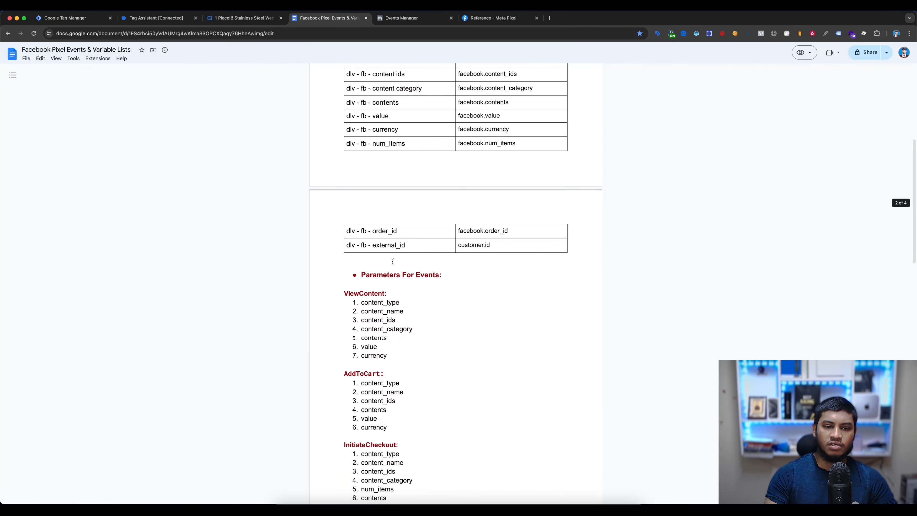
drag(405, 231, 348, 230)
key(ctrl+c)
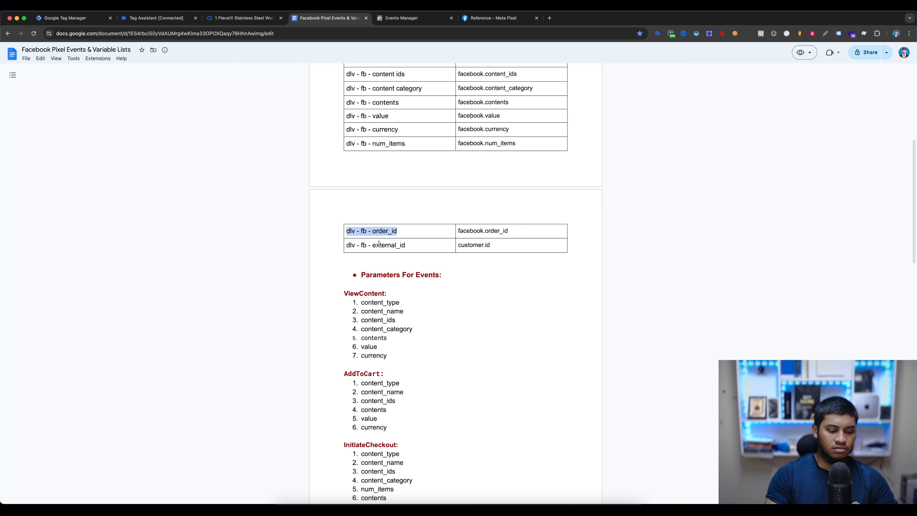
click(87, 19)
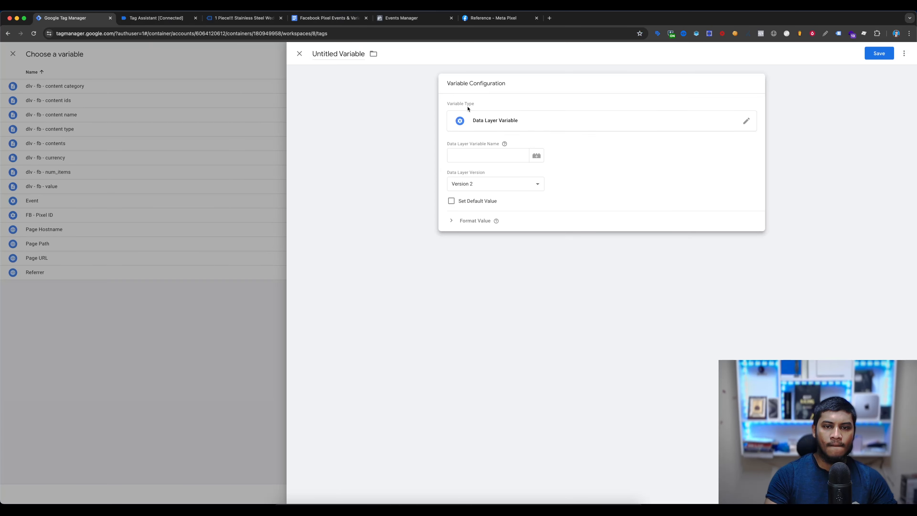
click(338, 53)
key(ctrl+v)
- Set the order_id variable's data layer variable name to facebook.order_id from the document and save it
click(327, 18)
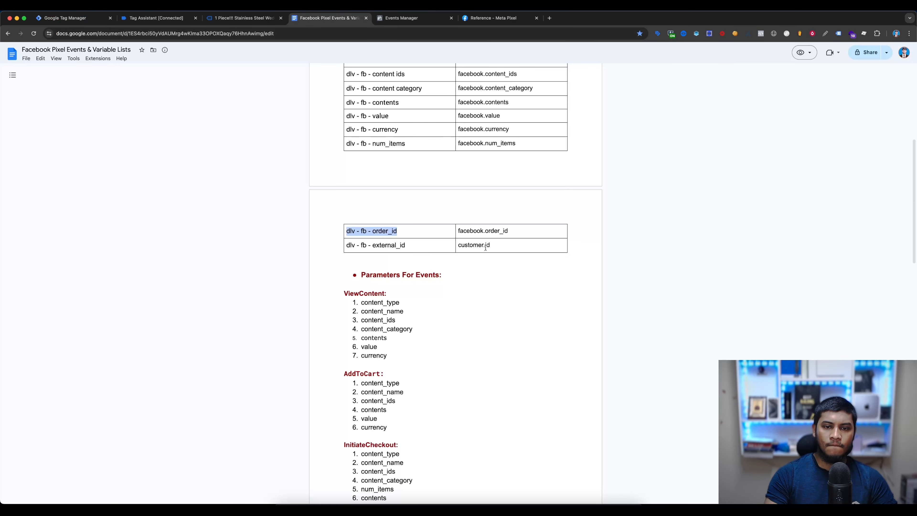
triple_click(492, 231)
key(ctrl+c)
click(89, 21)
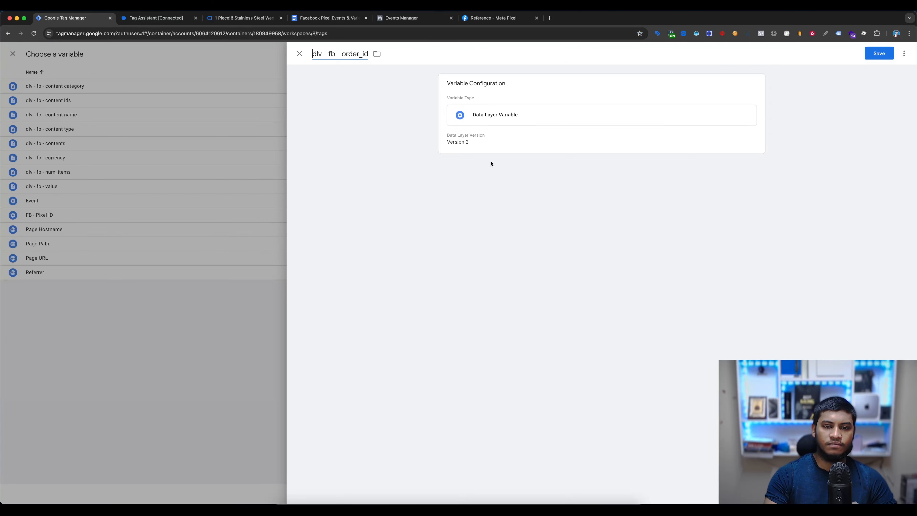
click(490, 148)
key(ctrl+v)
click(872, 57)
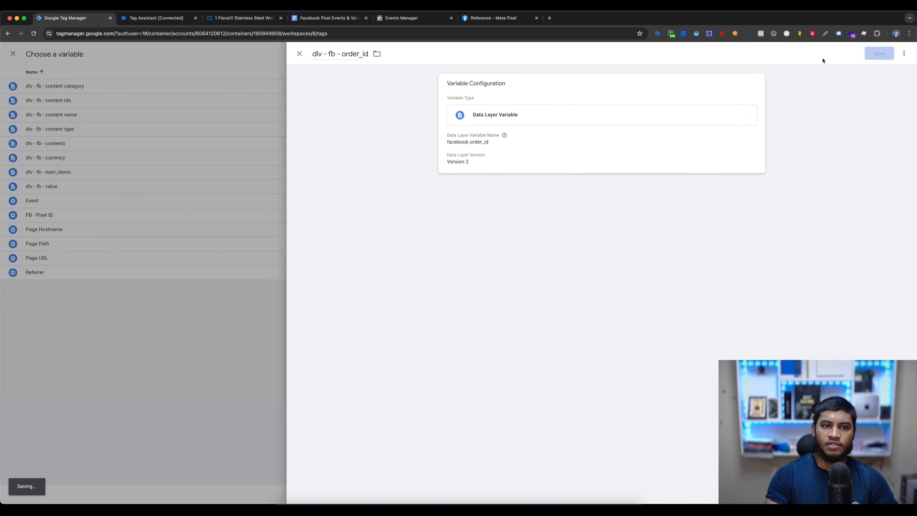
- Create a Data Layer Variable for the external_id property's value, named dlv - fb - external_id from the document's variable list
click(316, 19)
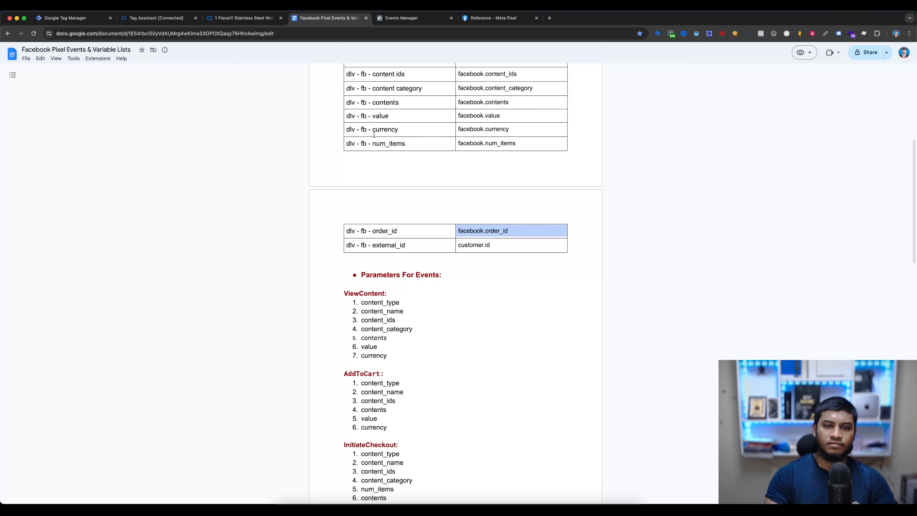
triple_click(406, 245)
key(super+c)
click(84, 18)
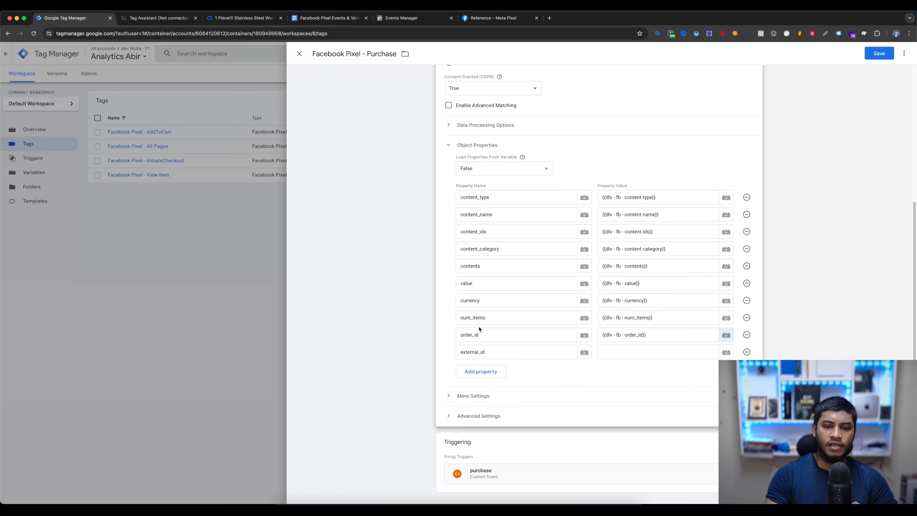
click(719, 354)
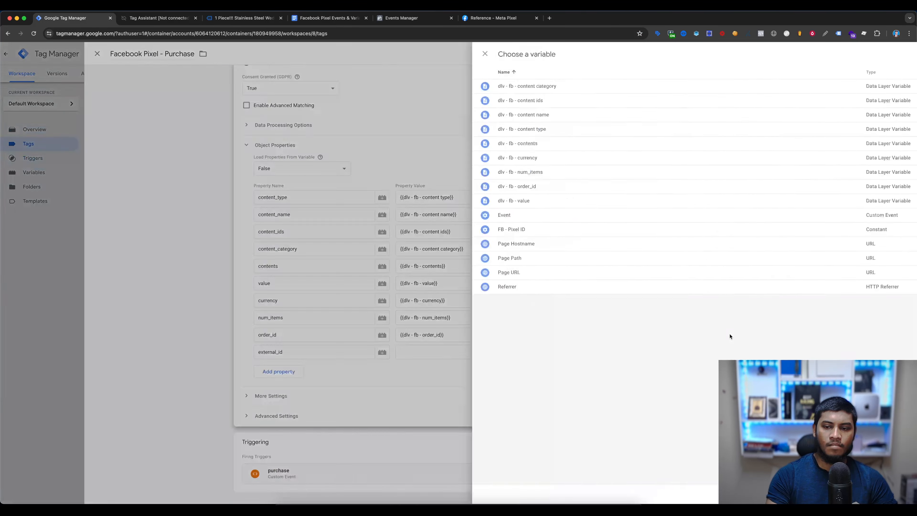
click(901, 54)
click(683, 113)
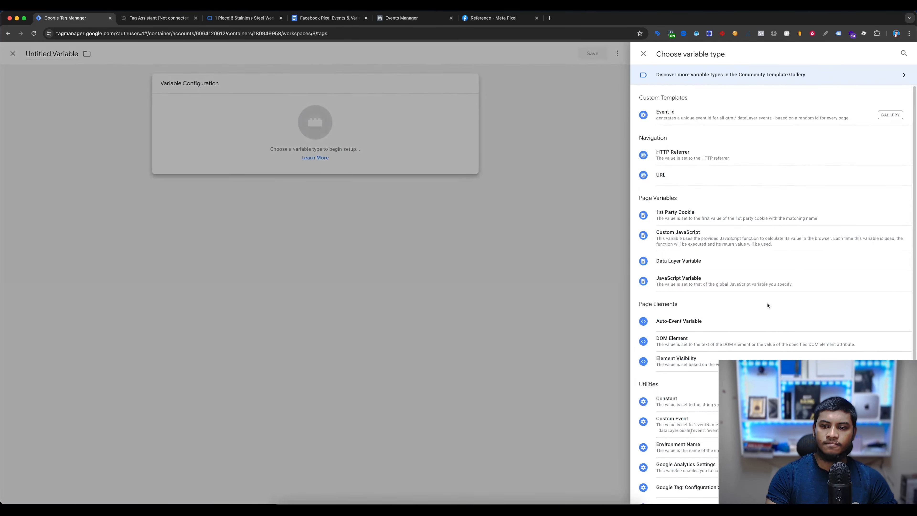
click(749, 262)
click(336, 54)
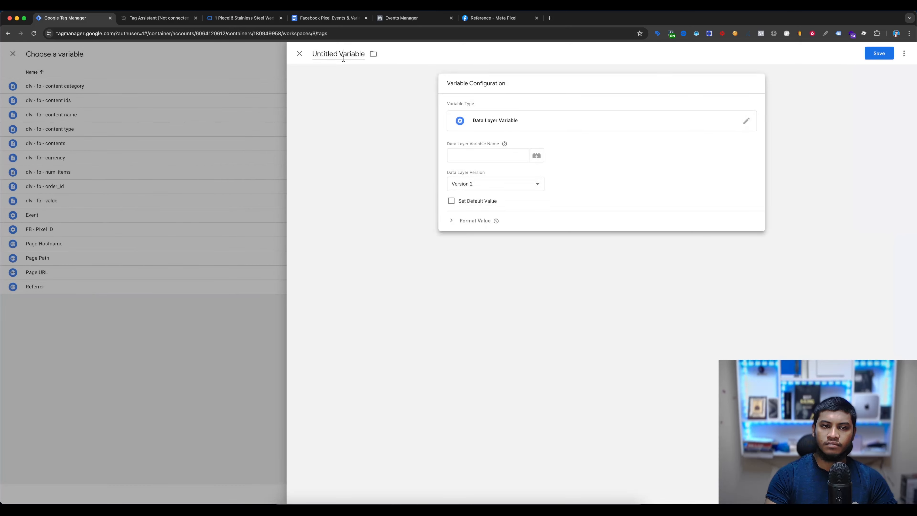
key(super+v)
- Set the external_id variable's data layer variable name to customer.id from the document and save it
click(331, 19)
drag(458, 245, 490, 245)
key(super+c)
click(65, 18)
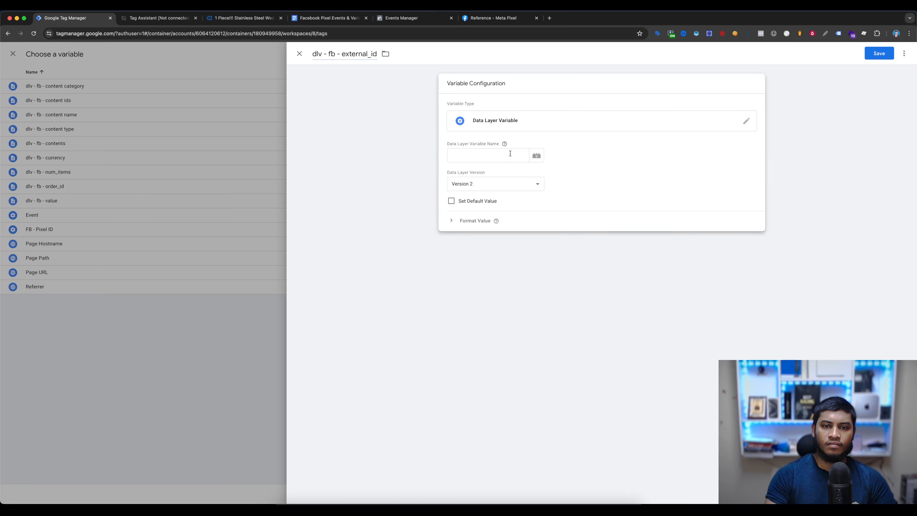
click(480, 155)
key(super+v)
click(878, 54)
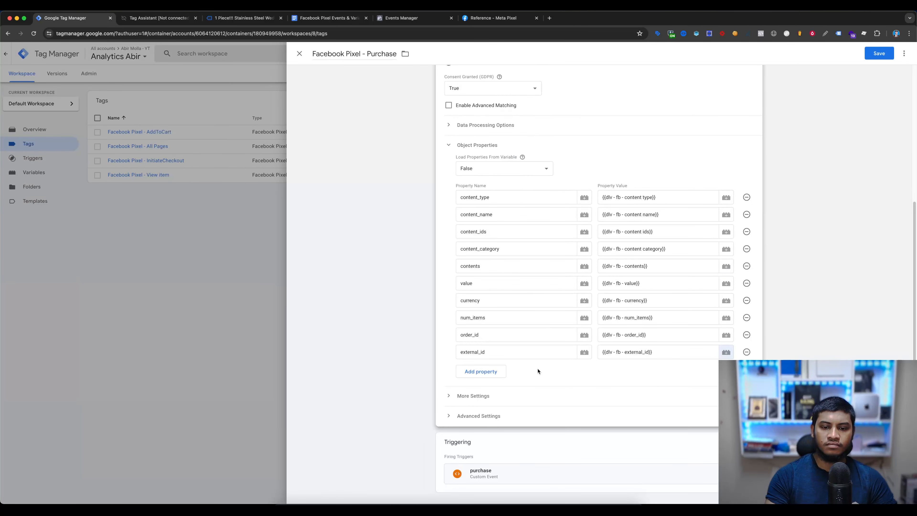
- Enable Advanced Matching in the Facebook Pixel - Purchase tag
scroll(656, 234, up, 5)
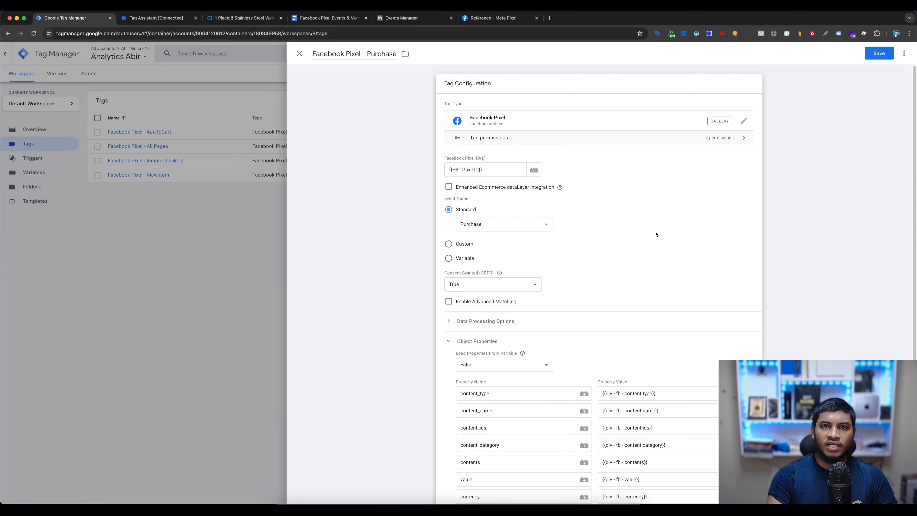
scroll(655, 232, down, 2)
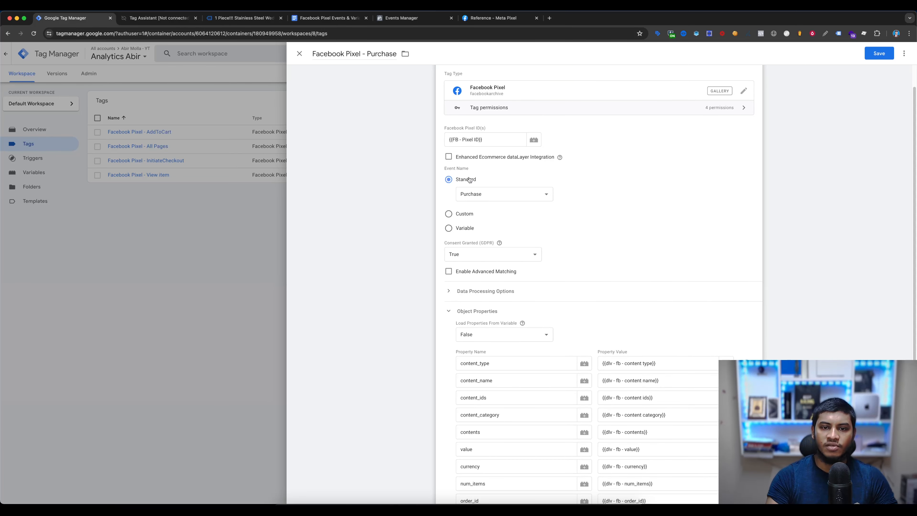
click(449, 271)
scroll(614, 238, down, 4)
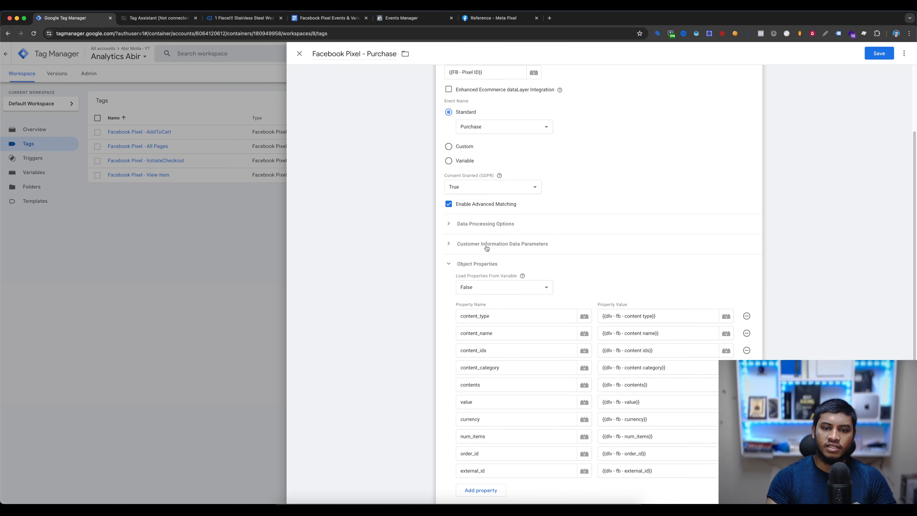
- Expand the Customer Information Data Parameters and add seven blank parameter rows
click(486, 244)
scroll(489, 253, down, 1)
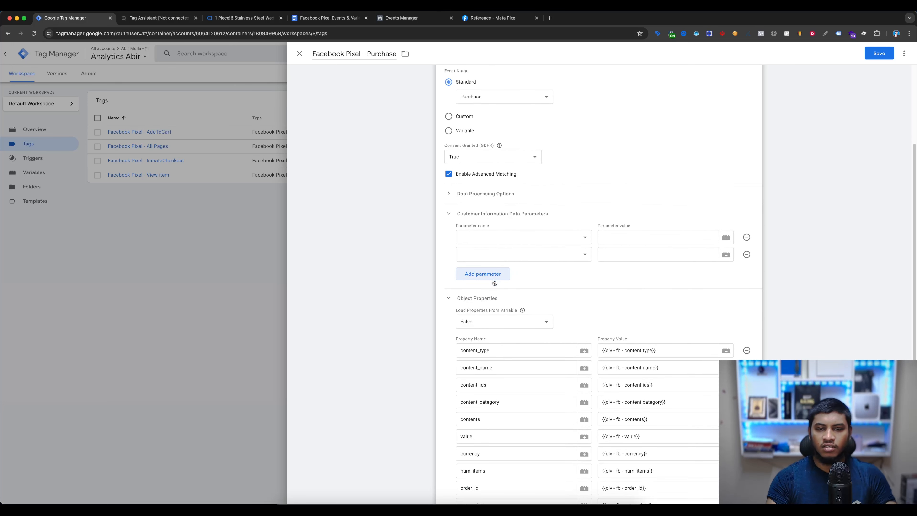
click(494, 283)
click(494, 292)
click(488, 310)
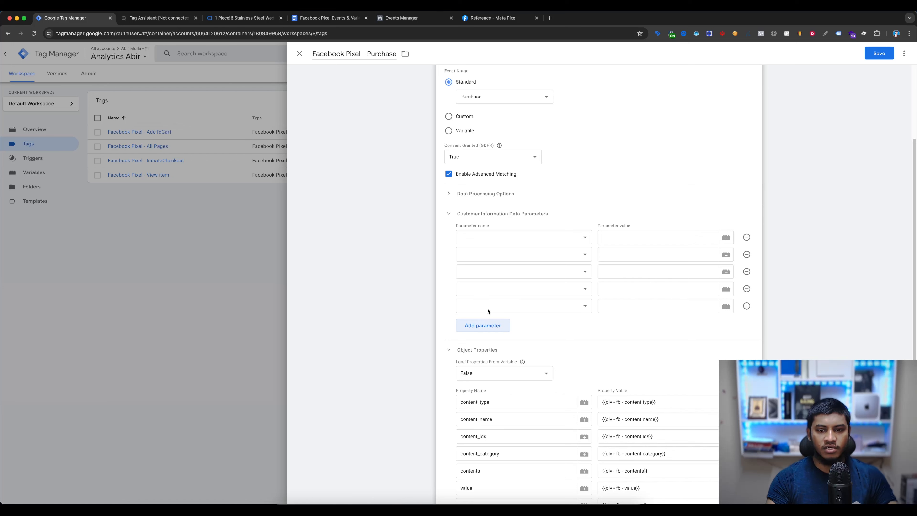
click(493, 329)
click(492, 345)
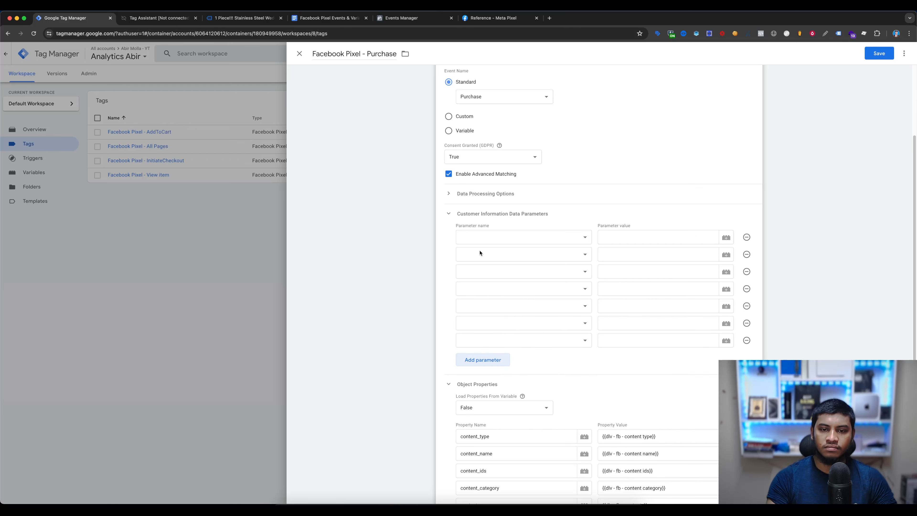
- Set the first four customer parameter names to City, Country, Email and External ID
click(479, 237)
click(489, 248)
click(486, 254)
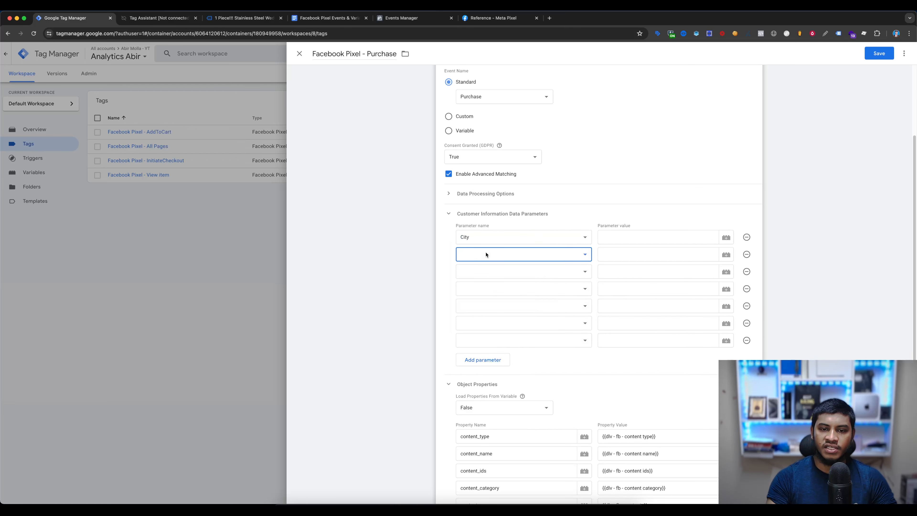
click(479, 271)
click(489, 272)
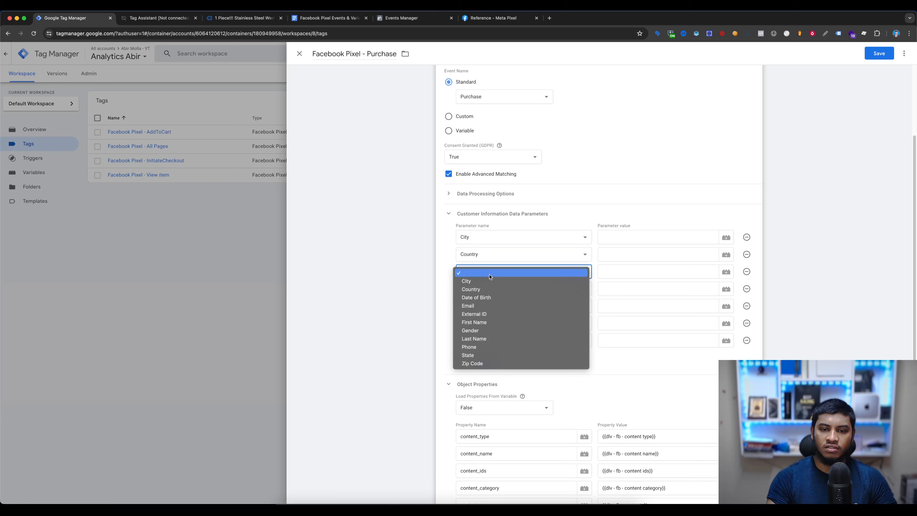
click(483, 307)
click(482, 290)
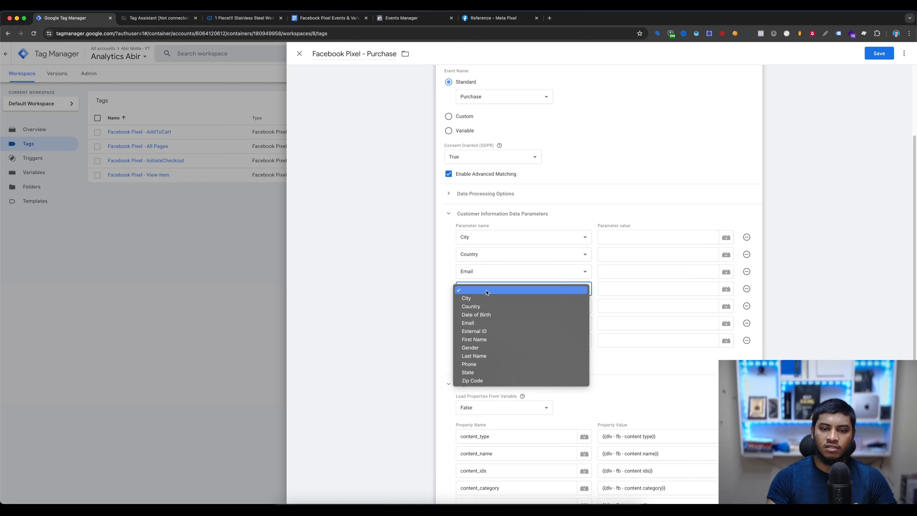
click(480, 331)
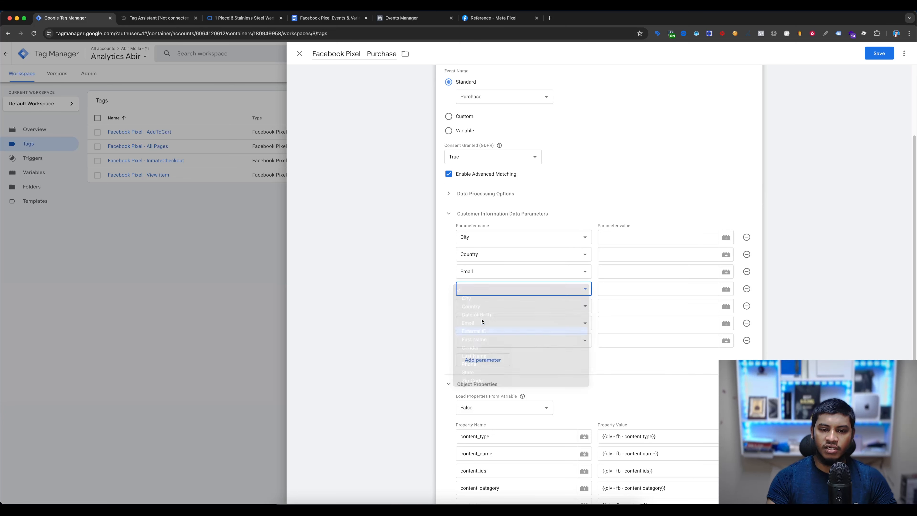
- Set the remaining three customer parameter names to First Name, Last Name and Phone
click(483, 308)
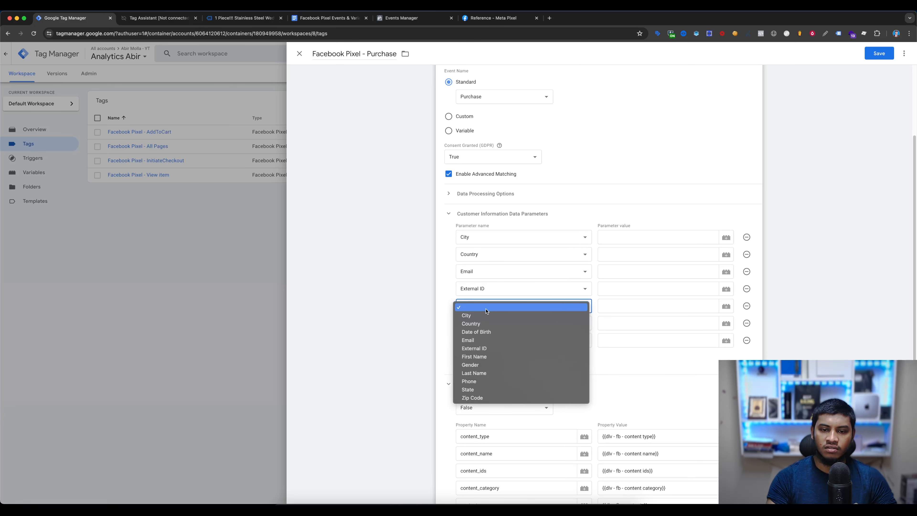
click(502, 357)
click(523, 322)
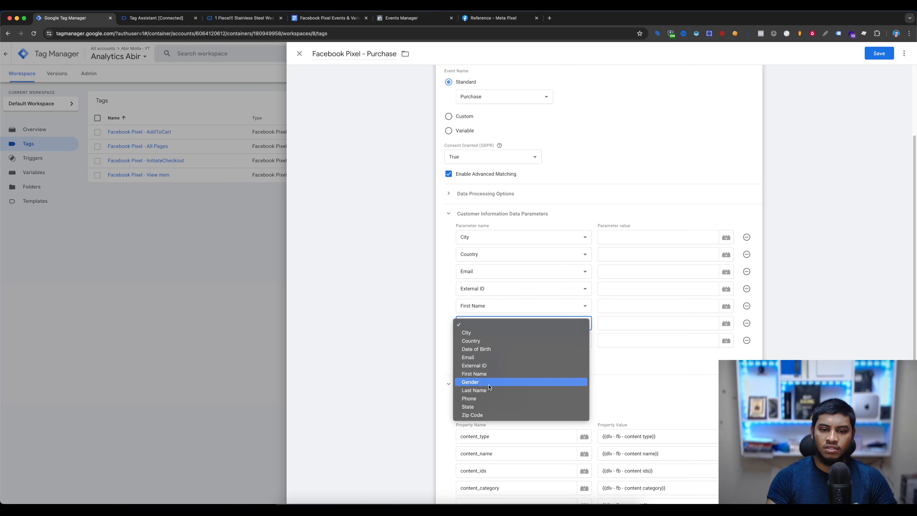
click(483, 390)
click(491, 341)
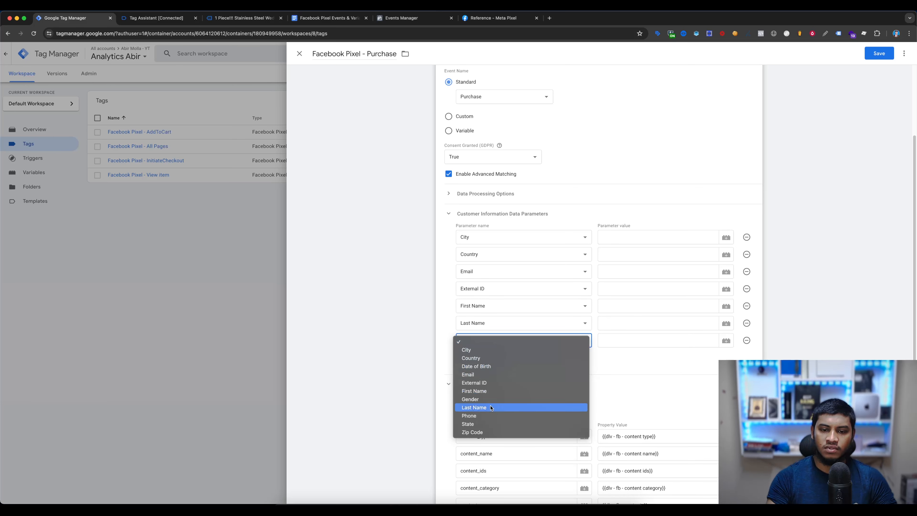
click(476, 415)
- Add two more customer parameter rows and name them State and Zip Code
click(492, 360)
click(494, 363)
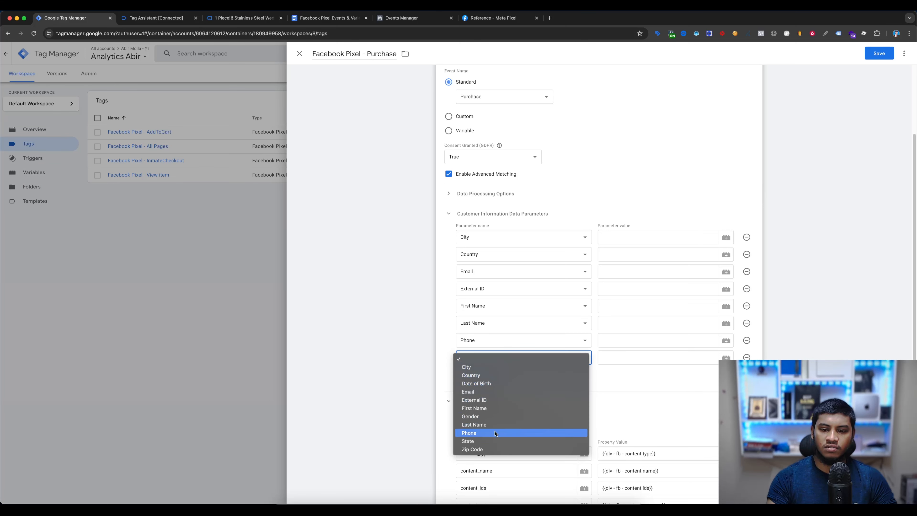
click(488, 441)
click(493, 380)
click(494, 384)
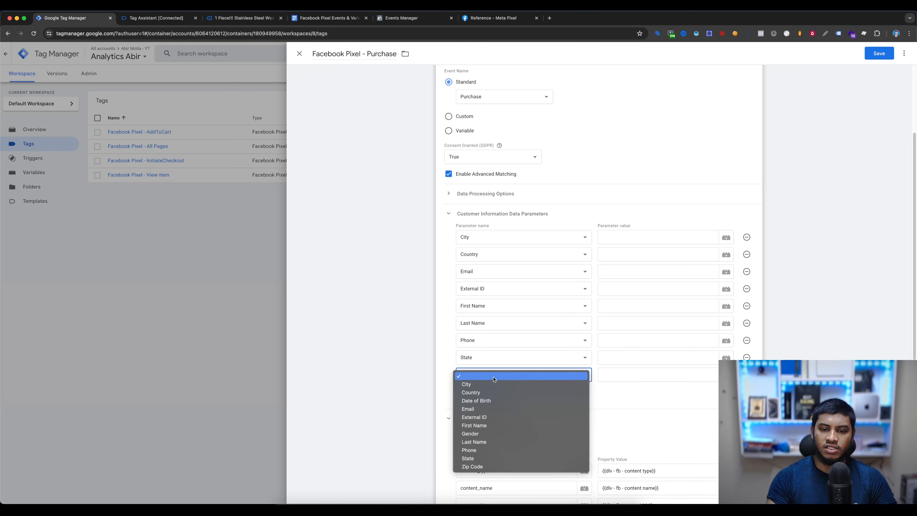
click(491, 468)
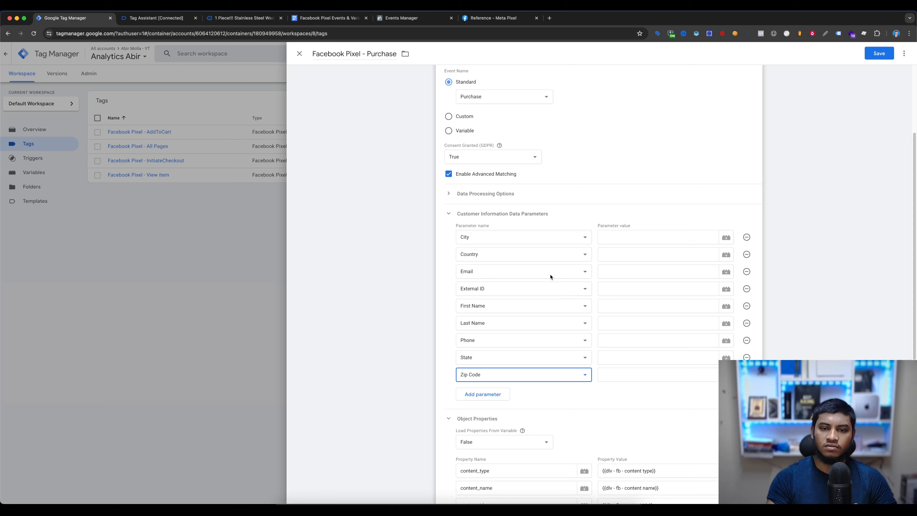
- Create a Data Layer Variable for the City parameter's value, named dlv - user - City from the document's User Parameters table
click(636, 238)
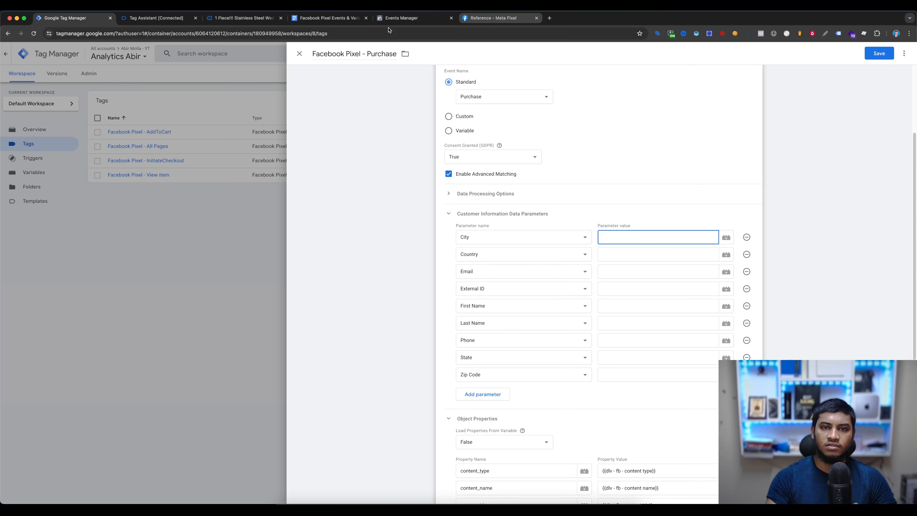
click(325, 17)
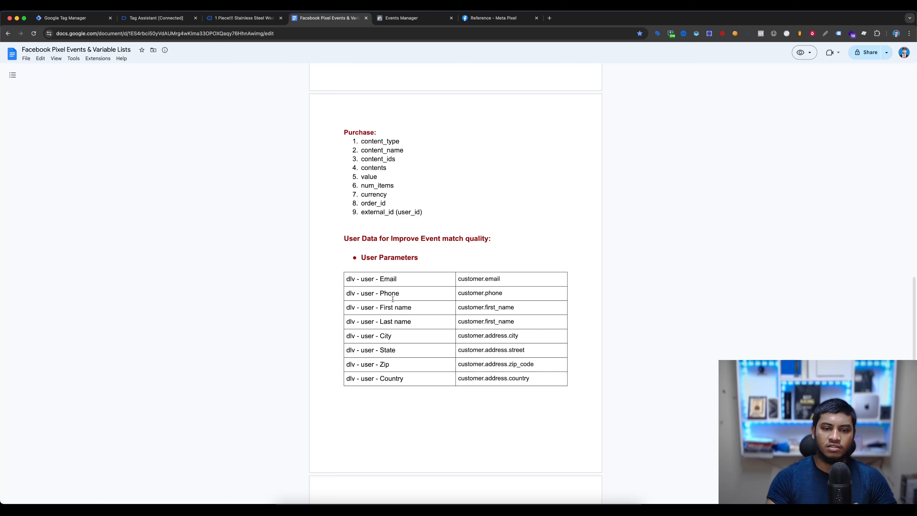
drag(418, 337, 345, 337)
key(super+c)
click(67, 18)
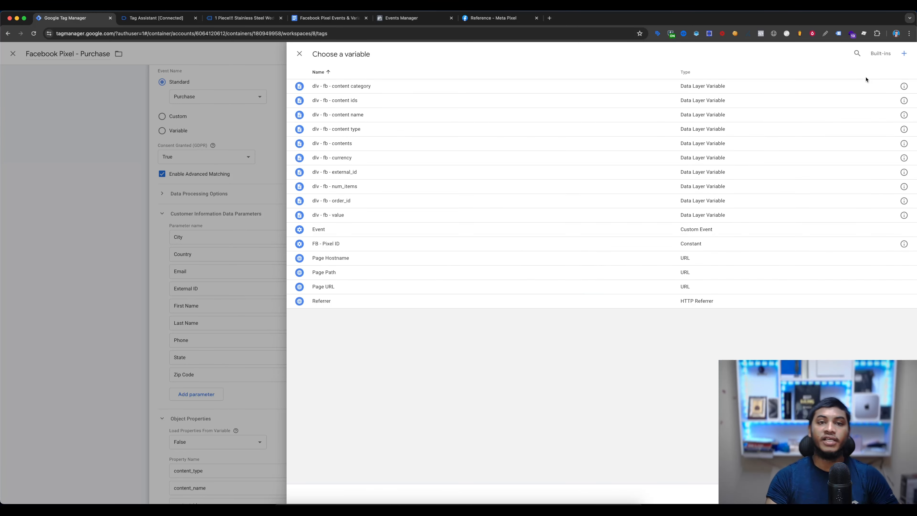
click(905, 53)
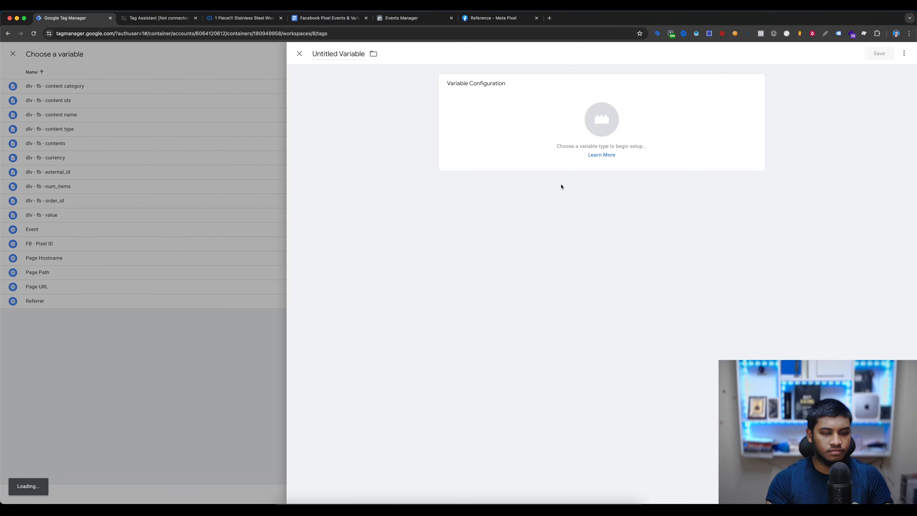
click(561, 162)
click(704, 259)
click(339, 53)
key(super+v)
- Set the City variable's data layer variable name to customer.address.city from the document and save it
click(327, 18)
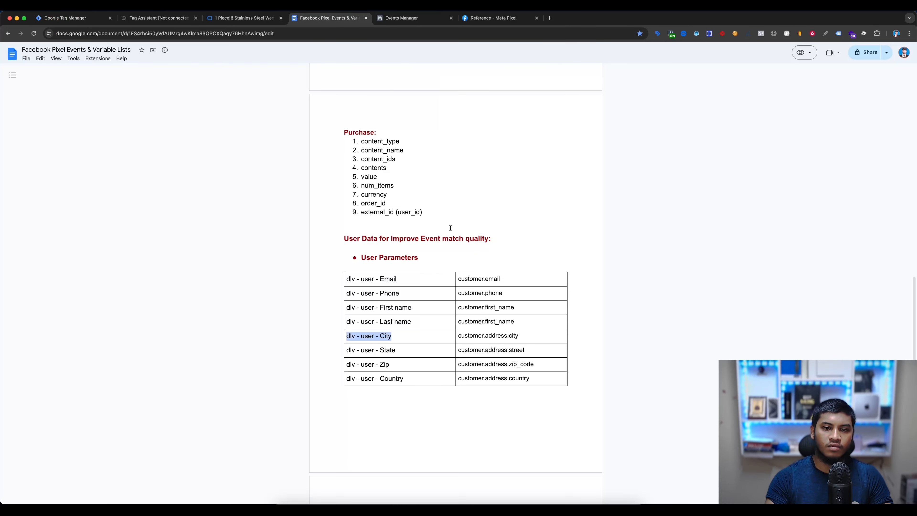
triple_click(469, 335)
click(74, 18)
text(customer.address.city)
click(878, 53)
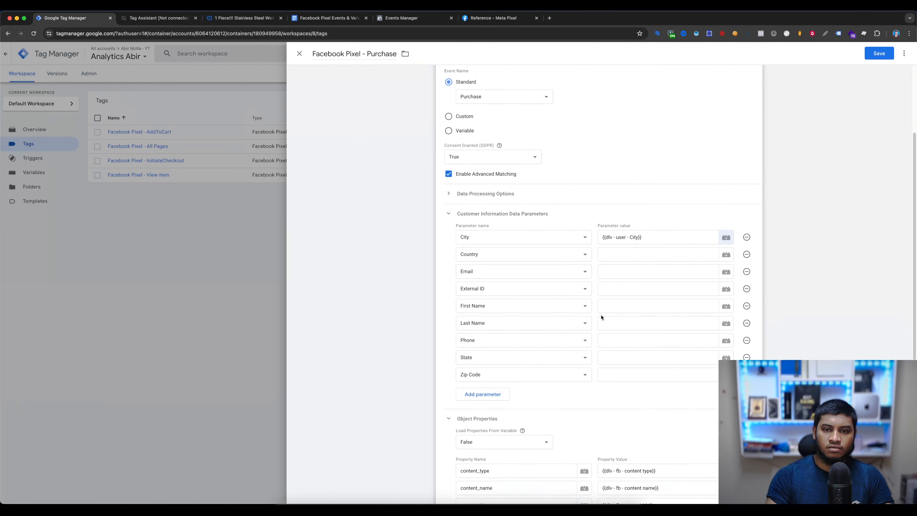
- Create a Data Layer Variable for the Country parameter's value, named dlv - user - Country from the document's User Parameters table
click(695, 253)
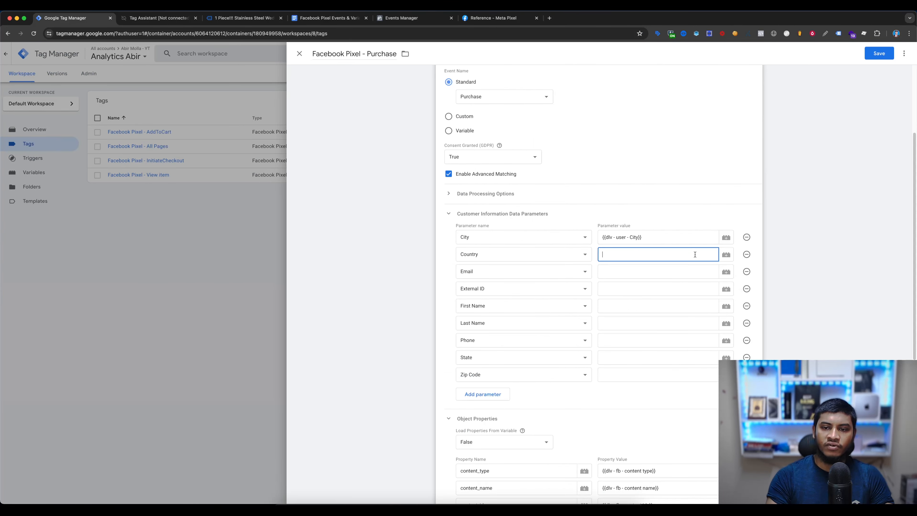
click(726, 255)
click(905, 54)
click(674, 99)
click(675, 260)
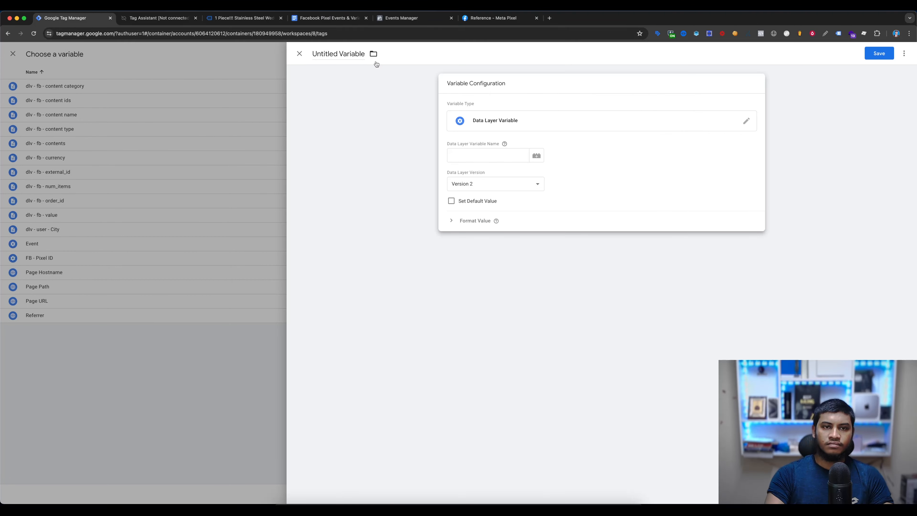
click(327, 18)
drag(403, 378, 345, 378)
key(super+c)
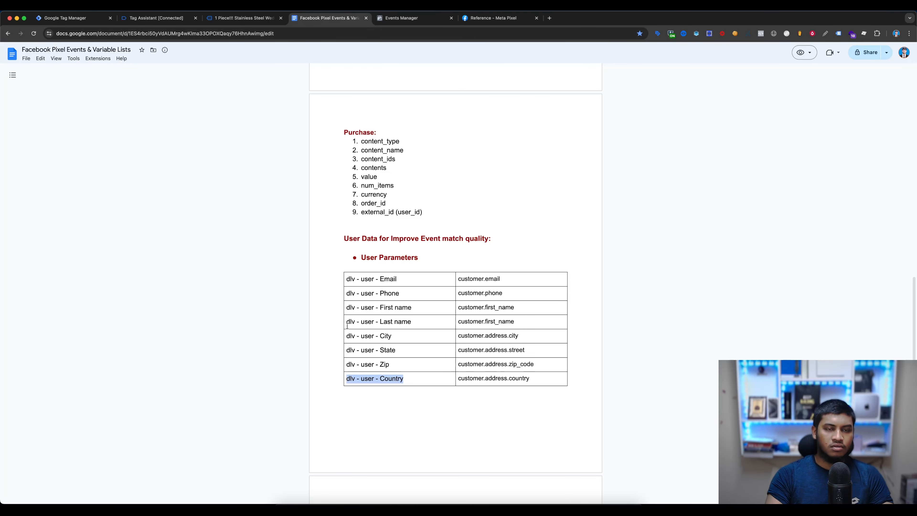
key(super+1)
click(331, 50)
key(super+v)
- Set the Country variable's data layer variable name to customer.address.country from the document and save it
click(326, 18)
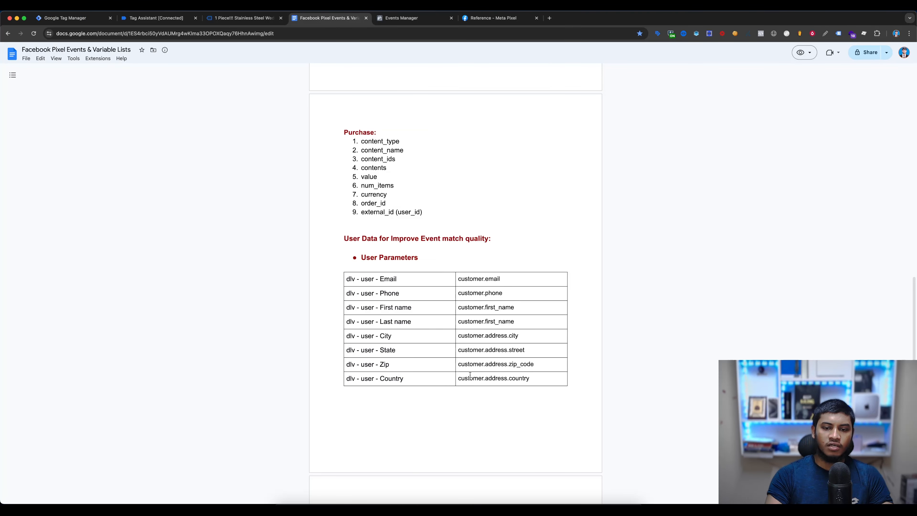
triple_click(469, 377)
click(94, 18)
click(493, 142)
click(489, 153)
text(customer.address.country)
click(879, 53)
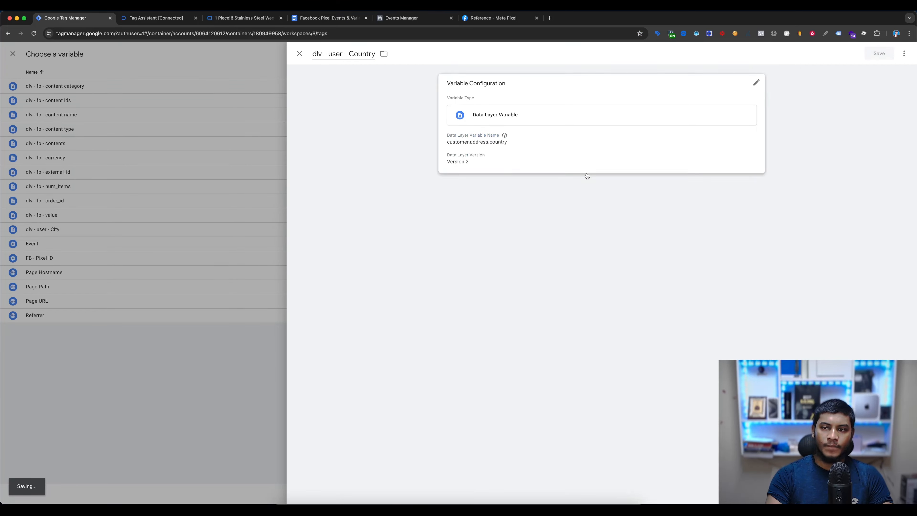
- Create a Data Layer Variable for the Email parameter's value, named dlv - user - Email from the document's User Parameters table
click(685, 271)
text(§)
click(726, 271)
click(278, 224)
click(726, 271)
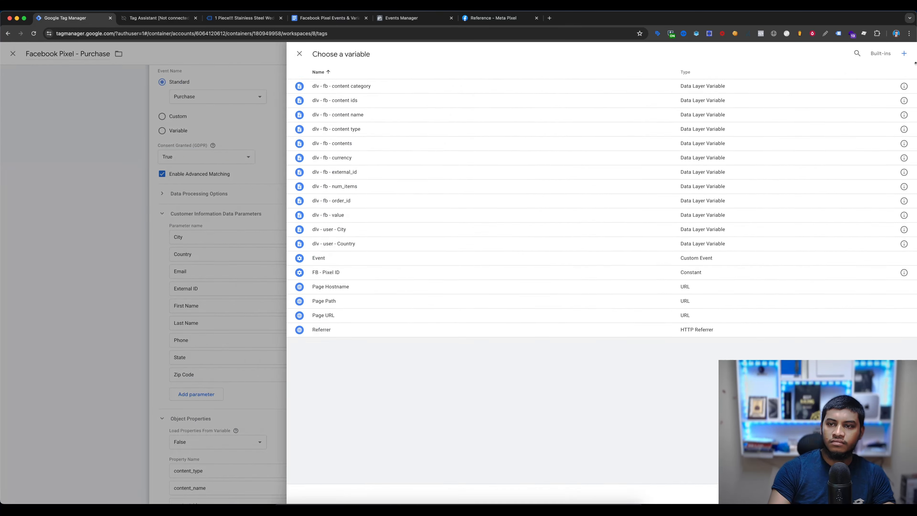
click(880, 53)
click(601, 133)
click(327, 18)
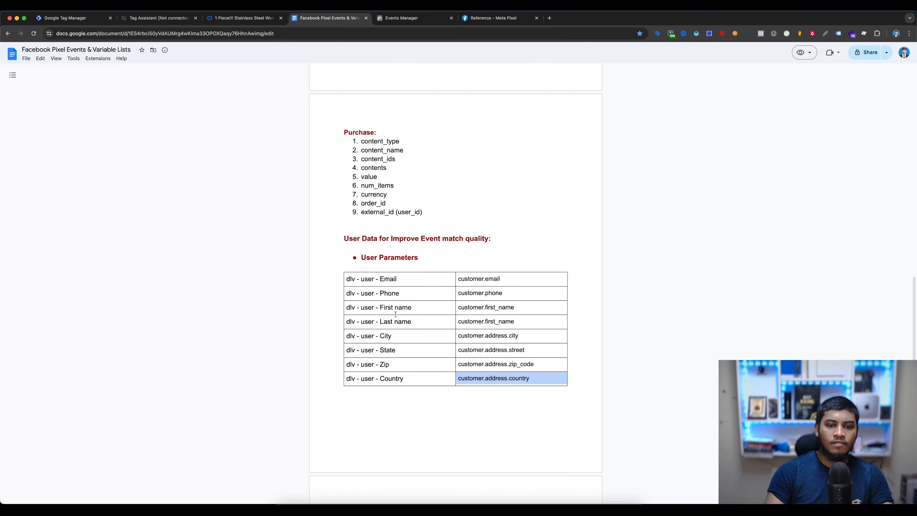
scroll(397, 253, down, 2)
triple_click(397, 249)
key(super+c)
click(91, 21)
click(337, 54)
key(super+v)
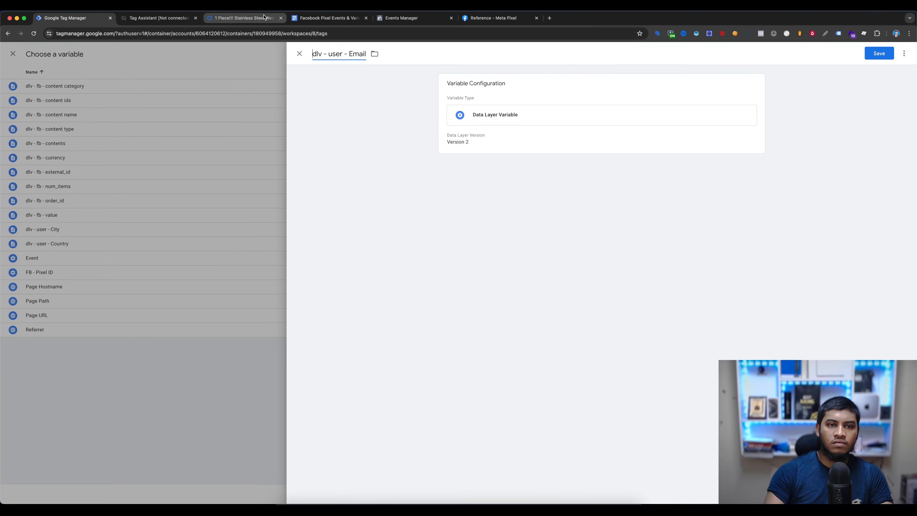
- Set the Email variable's data layer variable name to customer.email from the document and save it
click(322, 19)
click(485, 250)
drag(515, 250, 460, 245)
key(super+c)
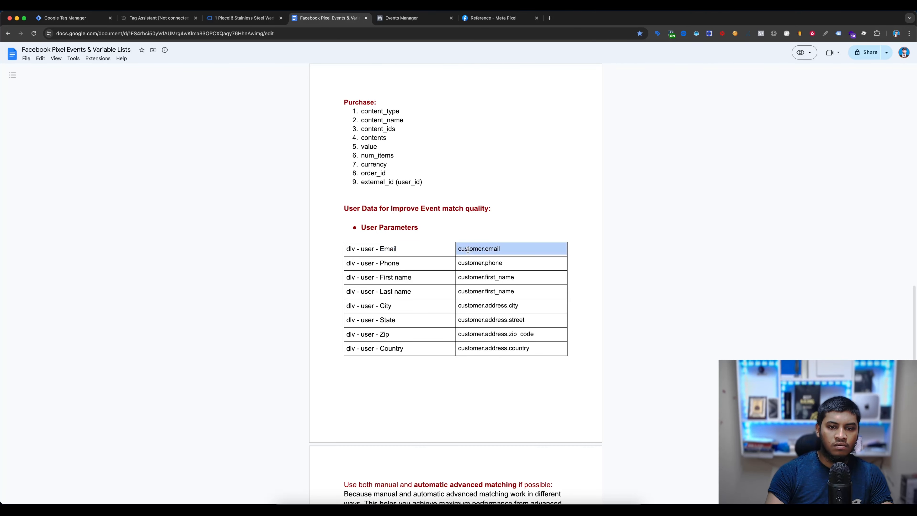
click(72, 18)
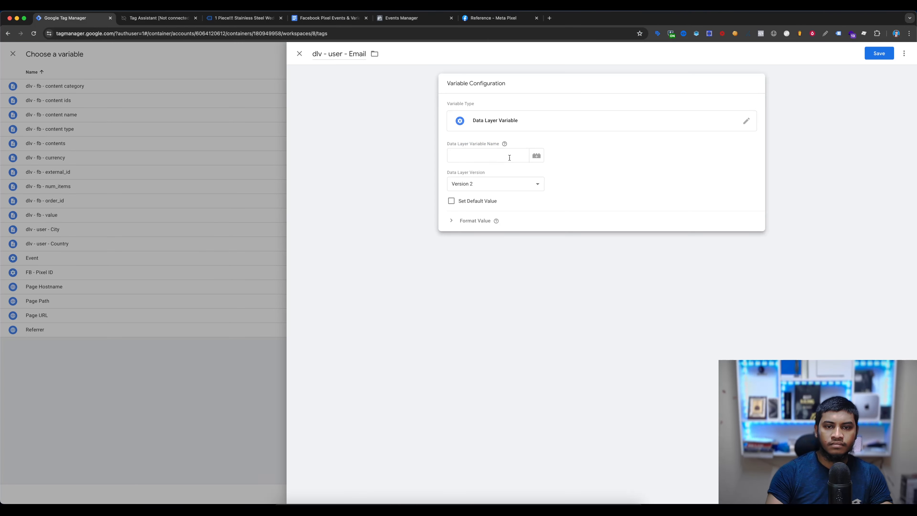
key(super+v)
click(879, 53)
click(635, 288)
text({{)
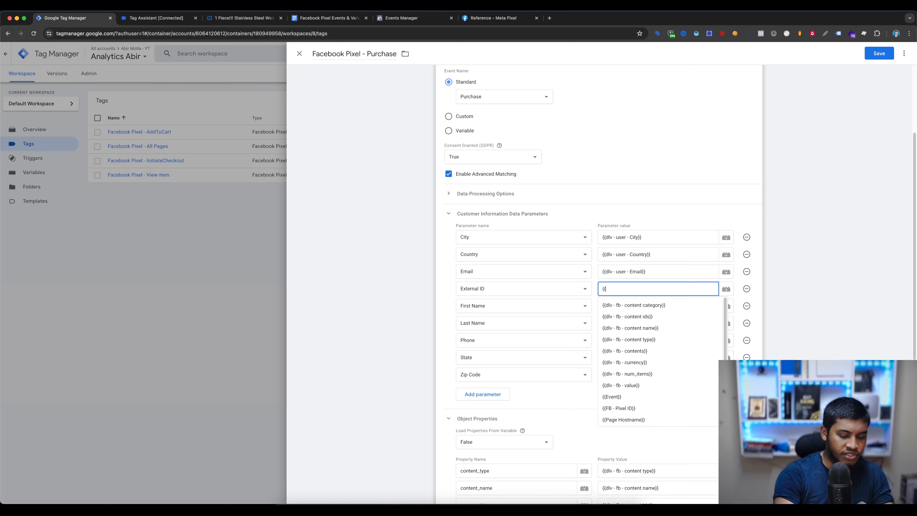
text(em)
key(BackSpace)
key(BackSpace)
text(us)
key(BackSpace)
key(BackSpace)
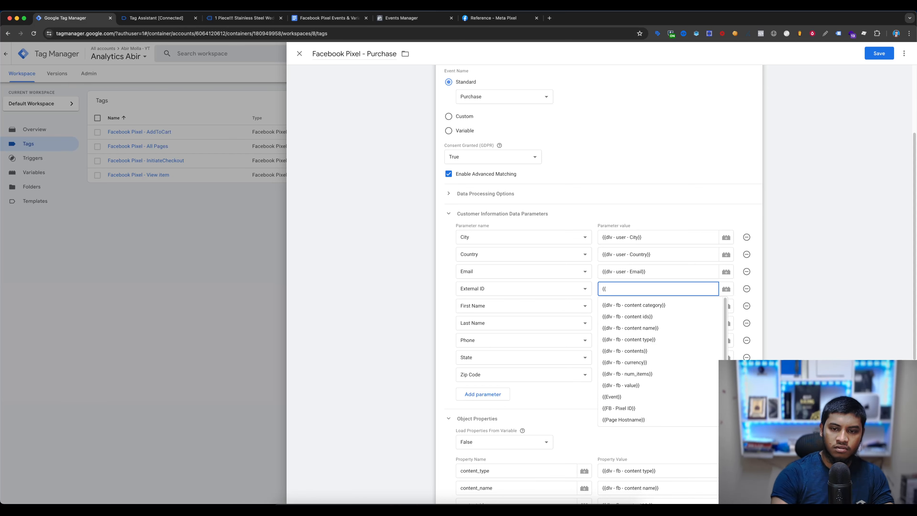
key(BackSpace)
key(BackSpace)
- Set the External ID customer parameter to {{dlv - fb - external_id}} copied from the object properties, and remove the external_id property row
scroll(634, 285, down, 8)
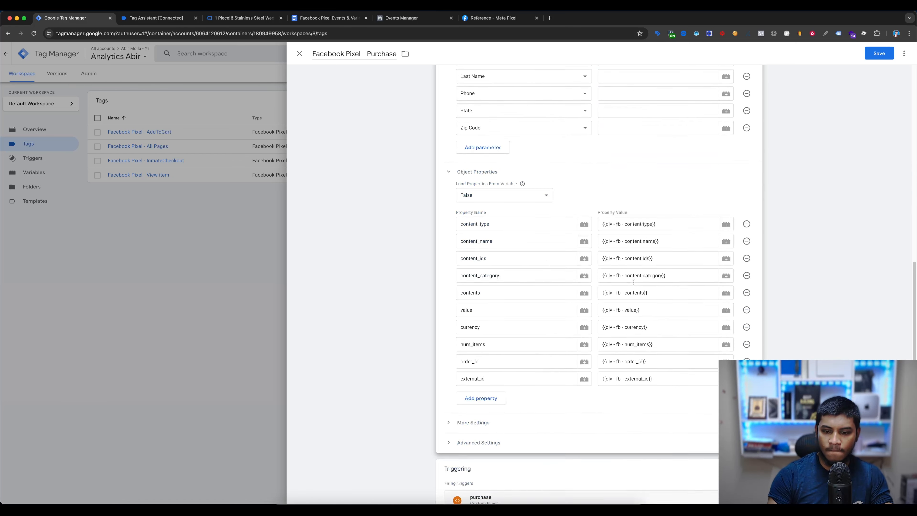
click(664, 356)
key(super+a)
key(super+c)
scroll(664, 356, up, 8)
click(642, 222)
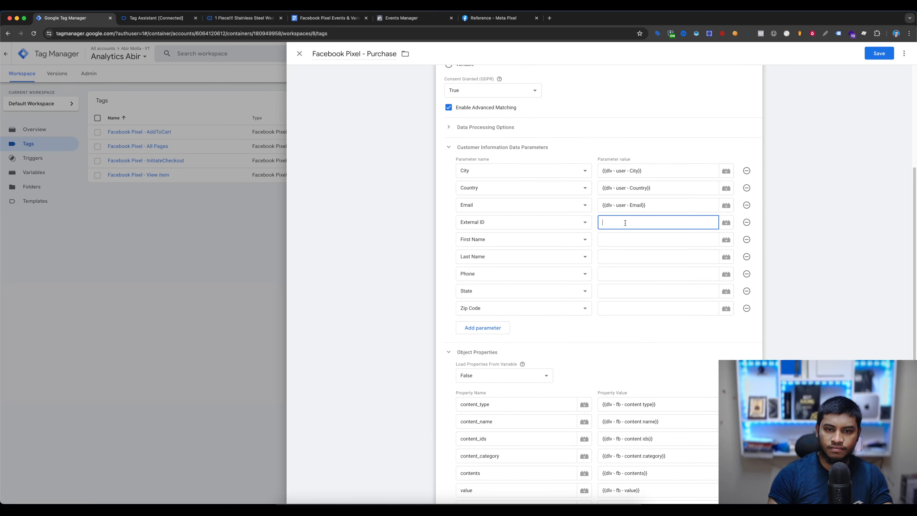
key(super+v)
scroll(521, 368, down, 8)
scroll(521, 368, up, 8)
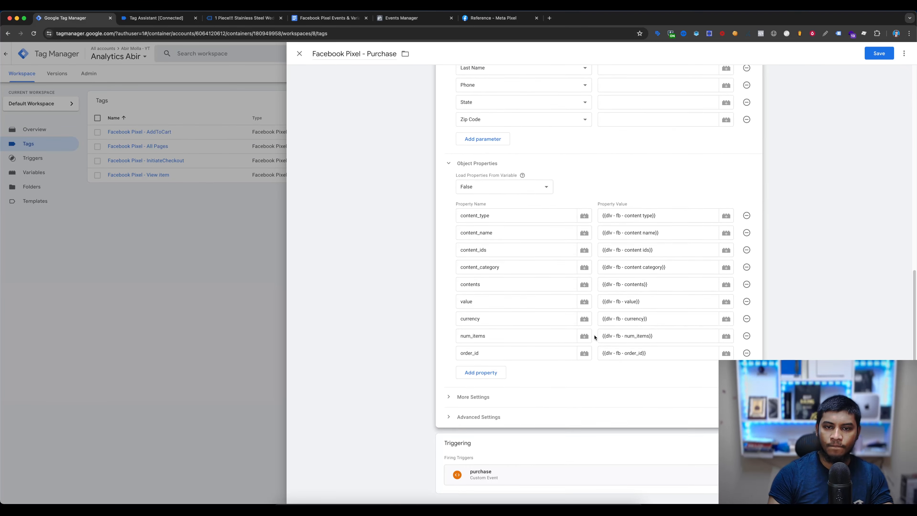
- Start a new Data Layer Variable for the First Name parameter's value
click(620, 302)
scroll(629, 296, down, 1)
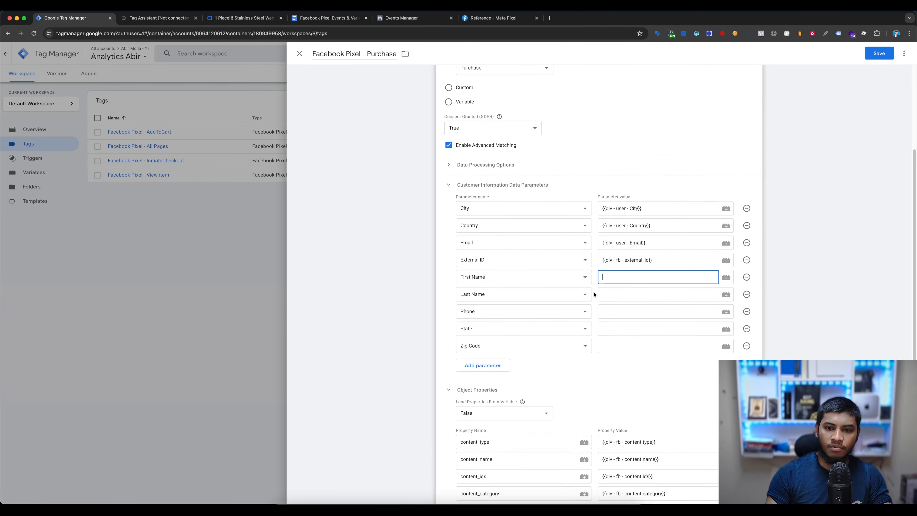
click(725, 277)
click(880, 53)
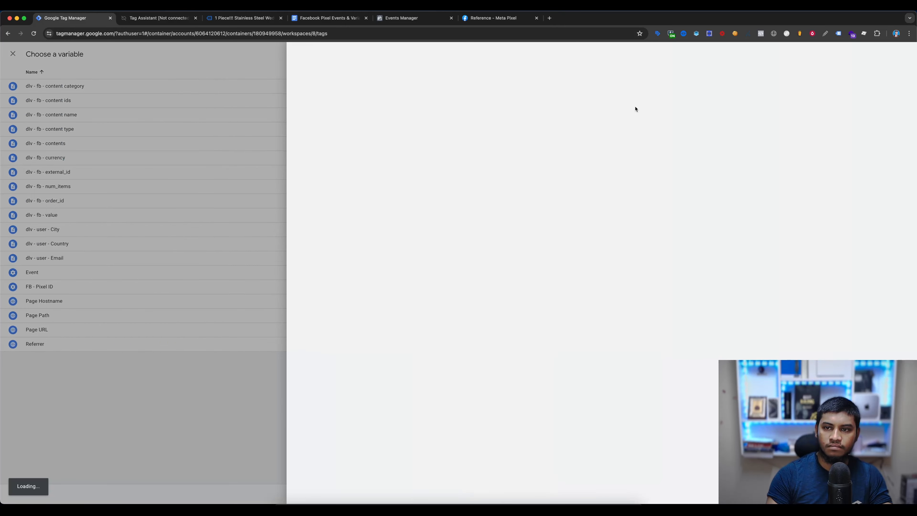
click(497, 167)
click(672, 259)
- Copy dlv - user - First name from the document's User Parameters table into the new variable's data layer variable name
key(super+4)
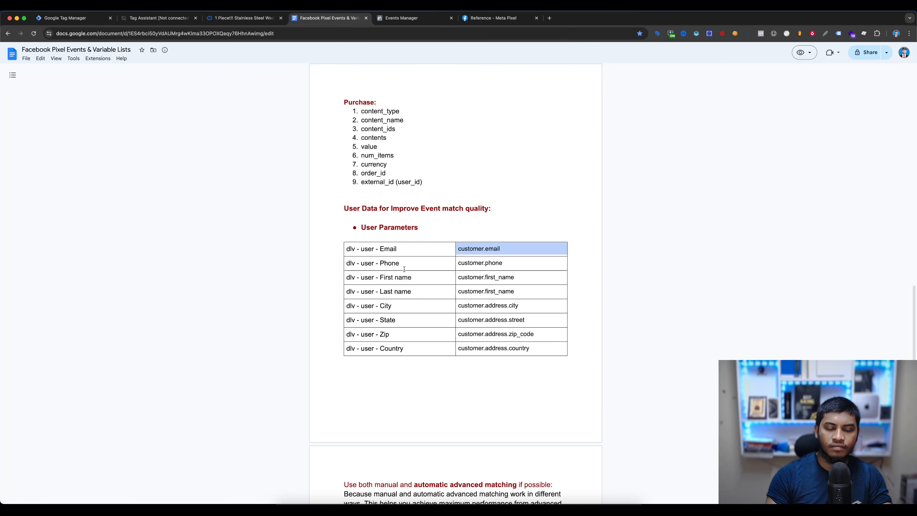
triple_click(401, 277)
key(super+c)
click(91, 19)
click(480, 155)
key(super+v)
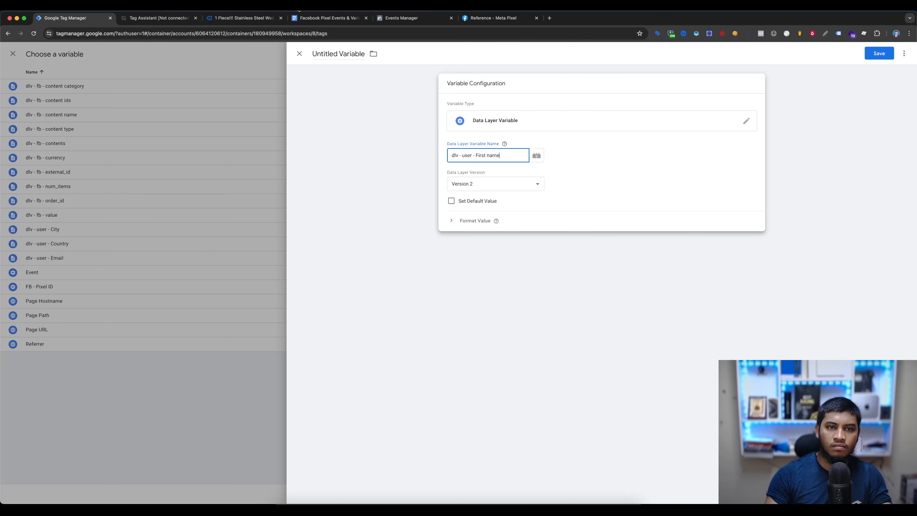
- Set the First Name variable's data layer variable name to customer.first_name from the document
click(326, 18)
double_click(476, 278)
triple_click(476, 278)
key(super+c)
click(95, 20)
triple_click(488, 155)
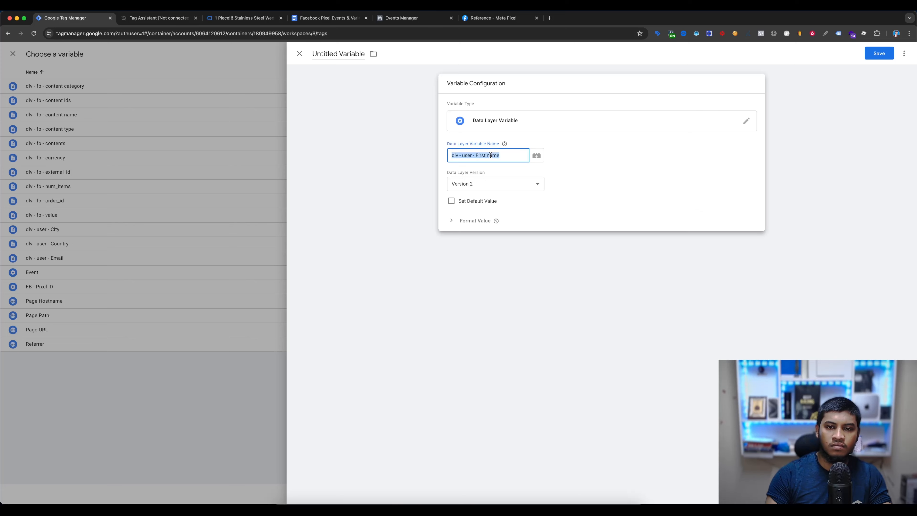
key(super+v)
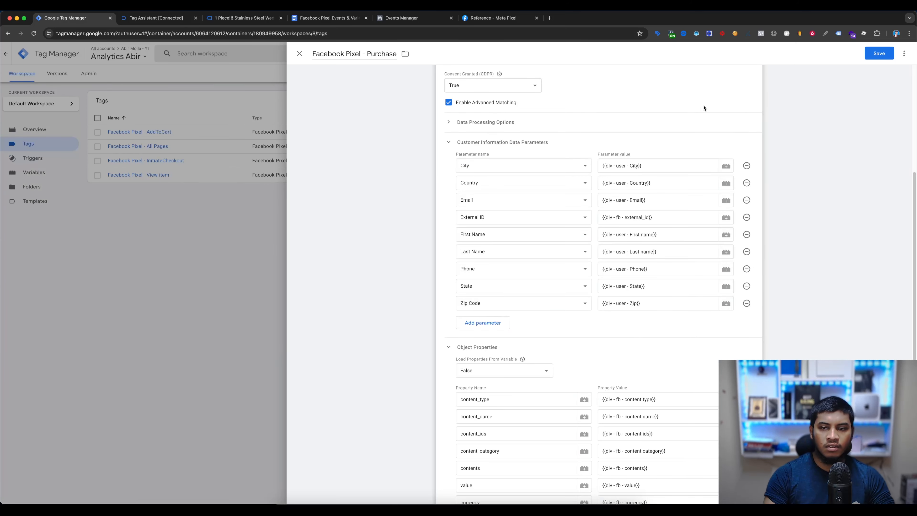
- Review and save the Facebook Pixel - Purchase tag, and close the old Tag Assistant and store pages
scroll(683, 112, down, 2)
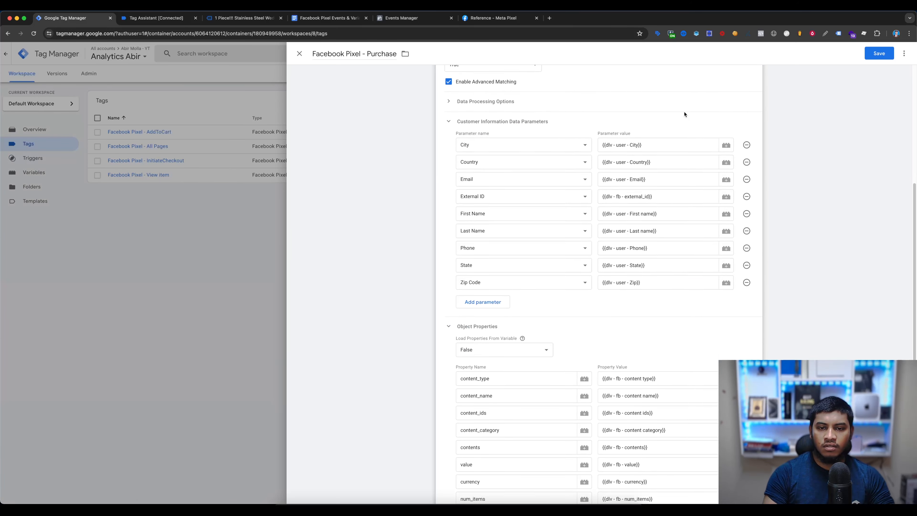
scroll(559, 207, down, 4)
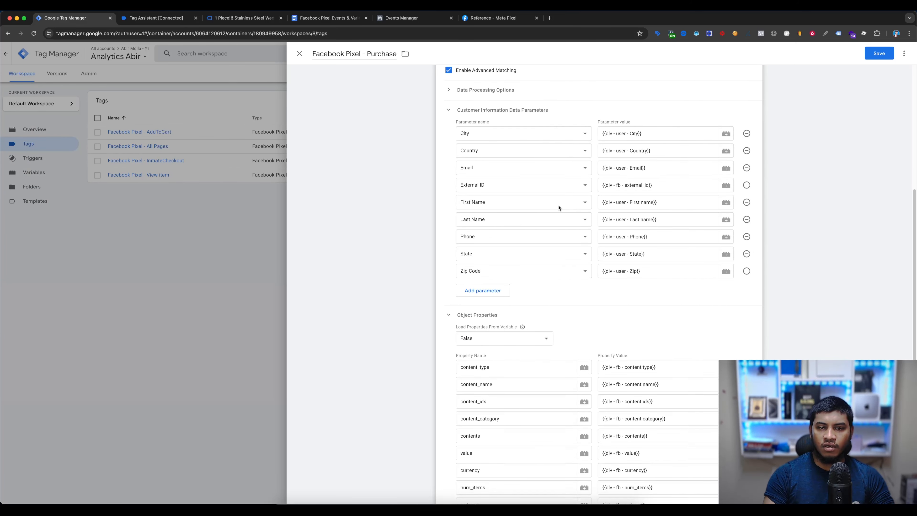
scroll(540, 162, up, 4)
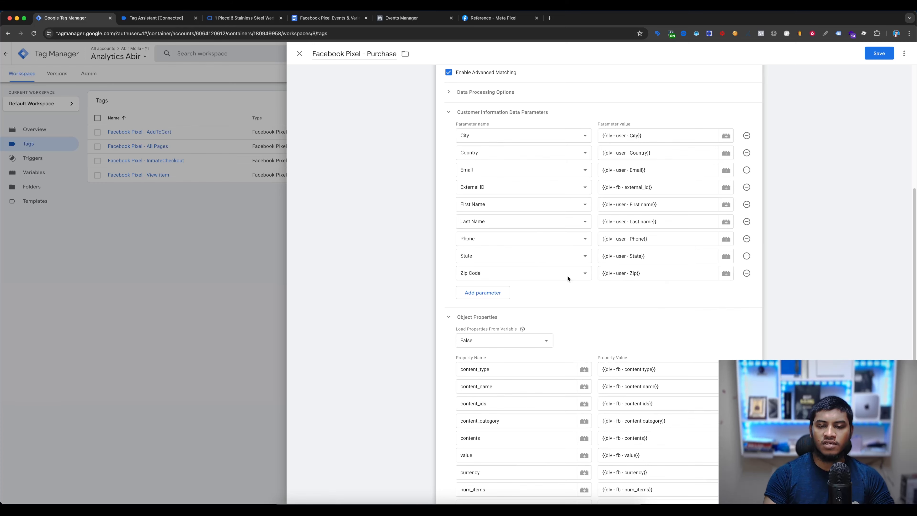
scroll(514, 243, down, 9)
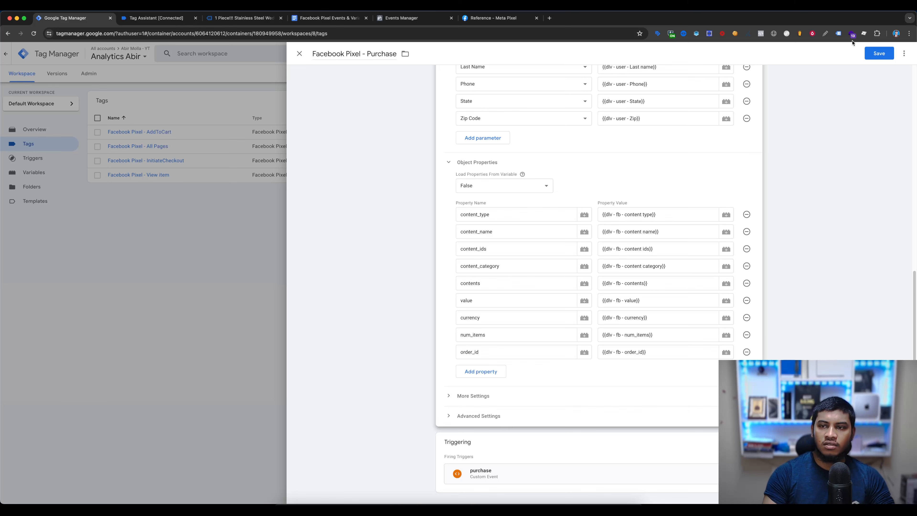
click(876, 55)
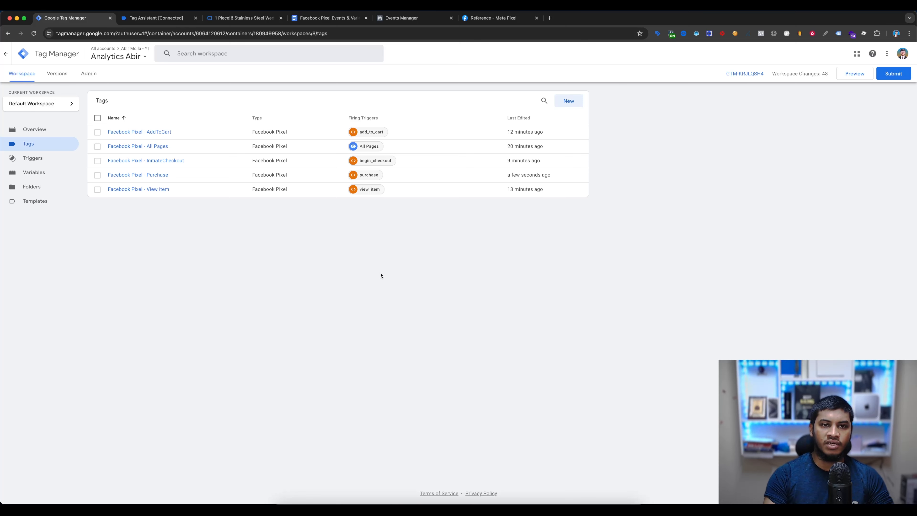
click(196, 18)
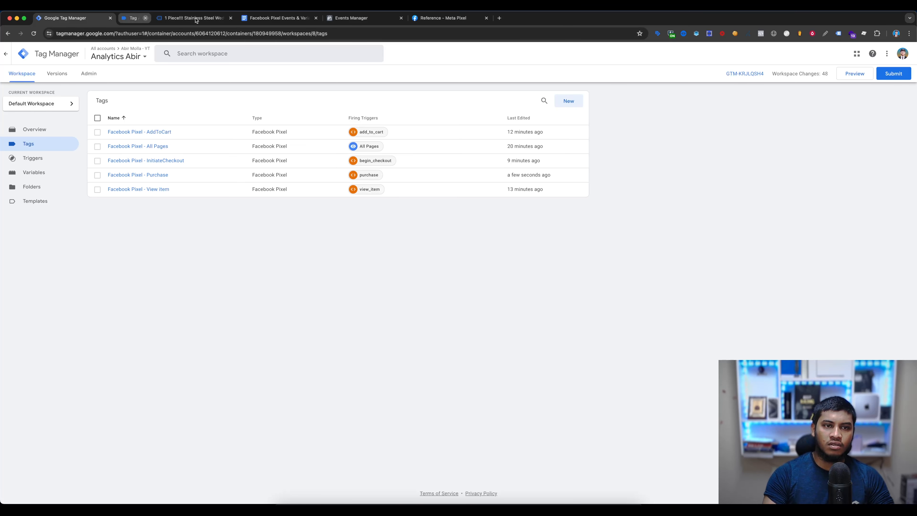
click(195, 18)
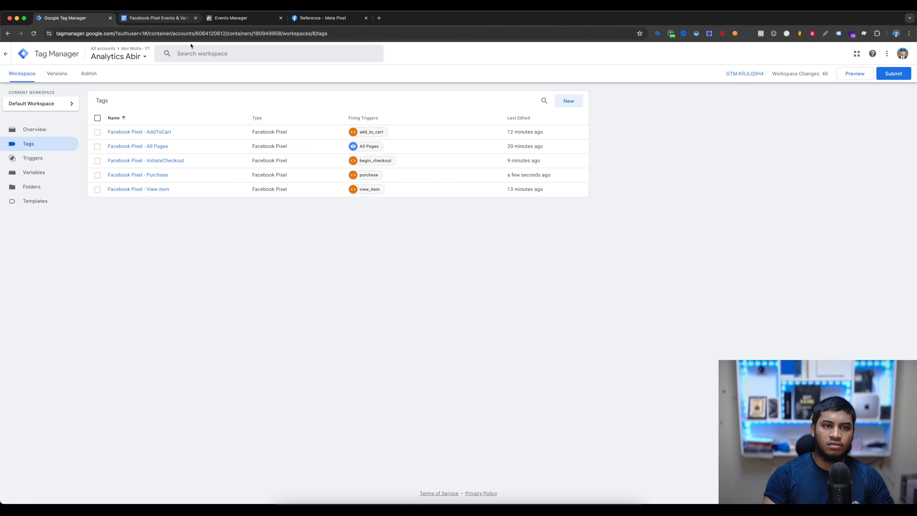
- Publish the workspace changes to the Live environment as a version named Facebook pixel
click(905, 77)
click(467, 135)
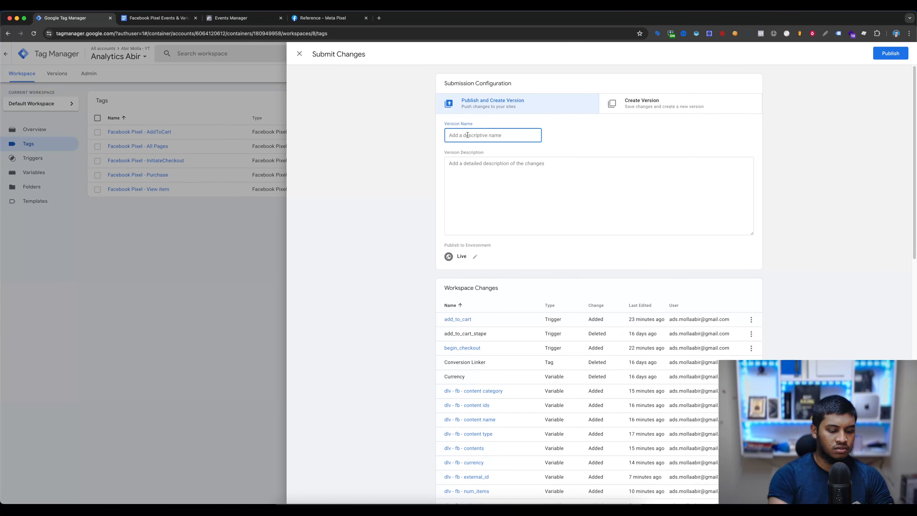
text(Facebook pixxe)
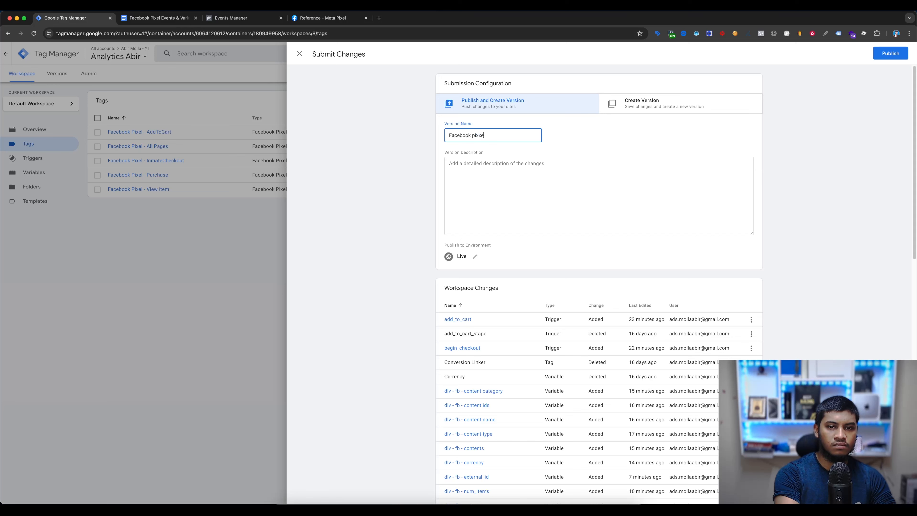
key(BackSpace)
key(BackSpace)
text(el)
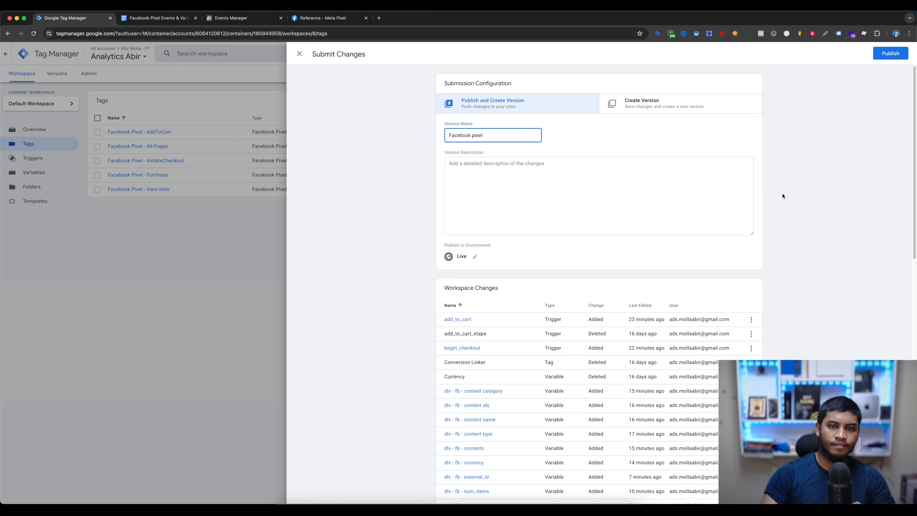
click(888, 55)
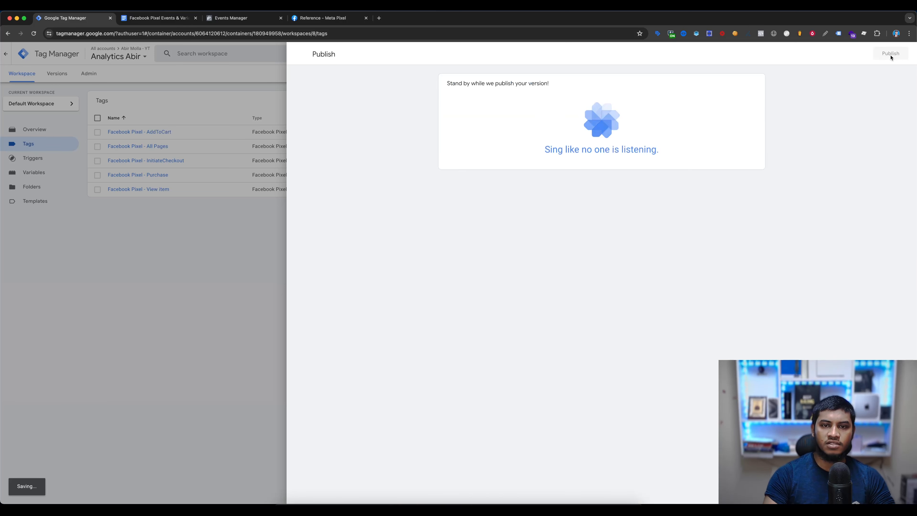
- Switch to Meta Events Manager and view the website events test section for the Analytics Abir data source
key(super+3)
click(203, 95)
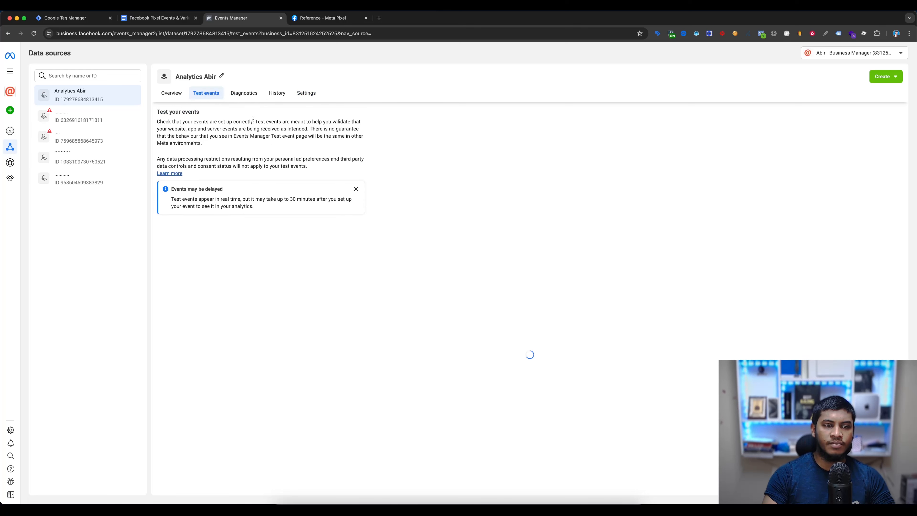
click(307, 257)
click(300, 234)
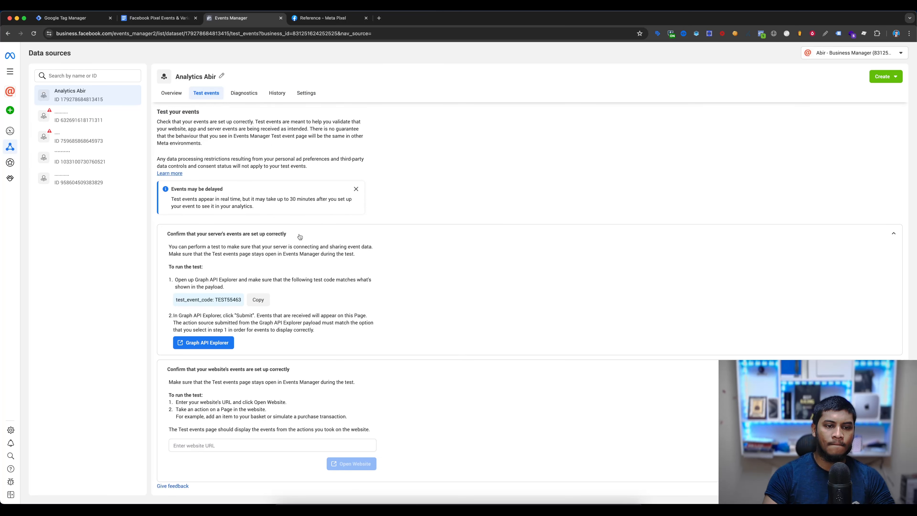
click(280, 235)
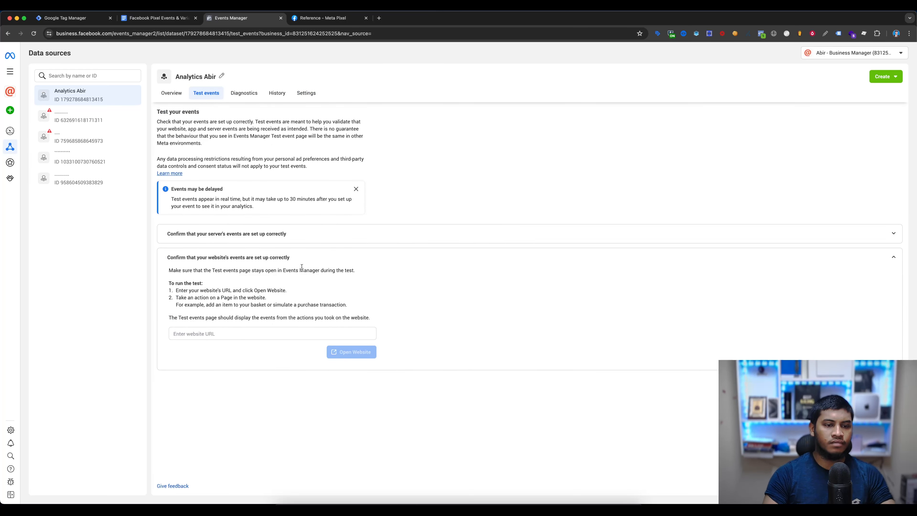
click(77, 21)
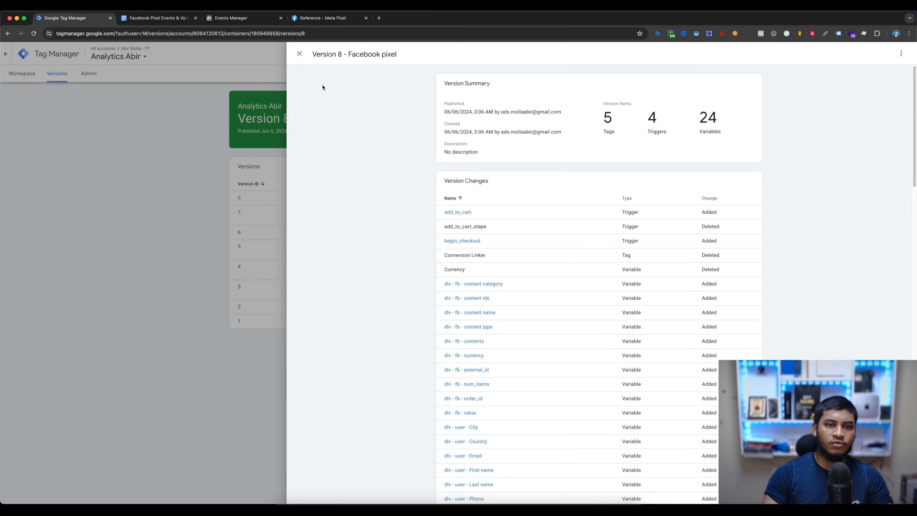
click(299, 54)
click(22, 73)
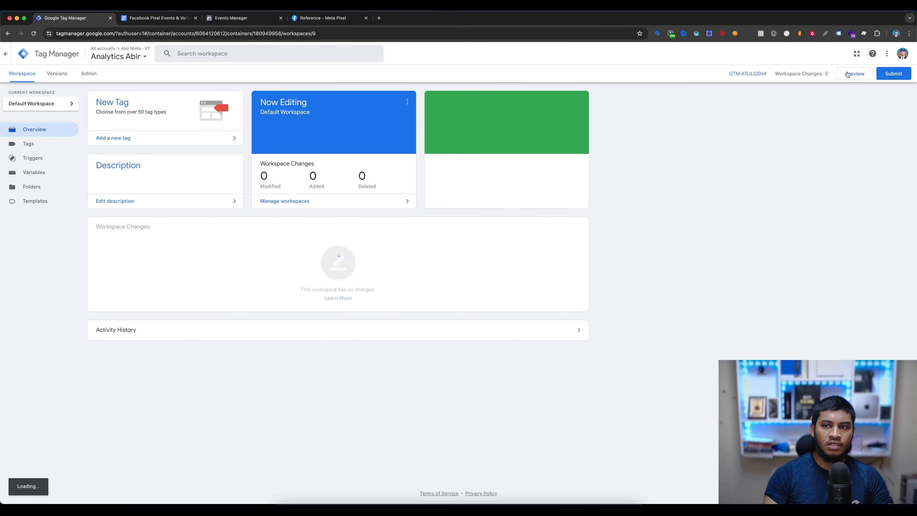
click(863, 76)
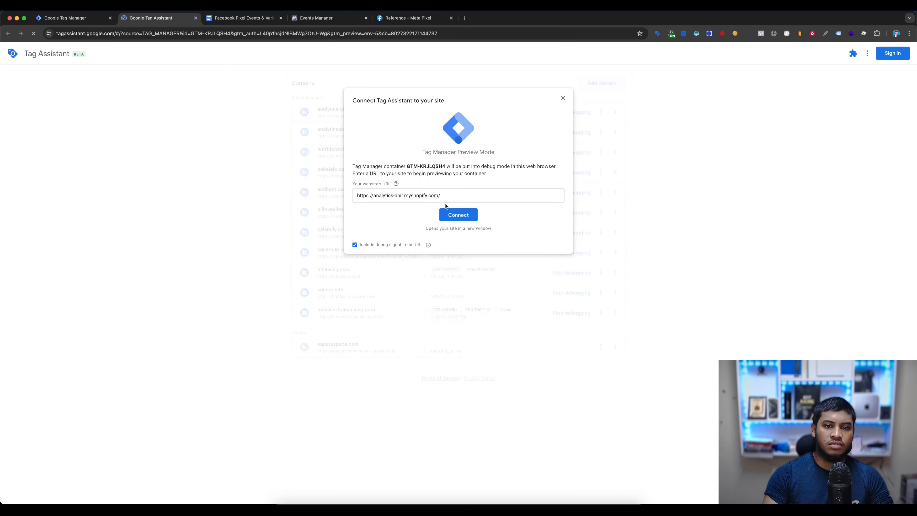
click(467, 218)
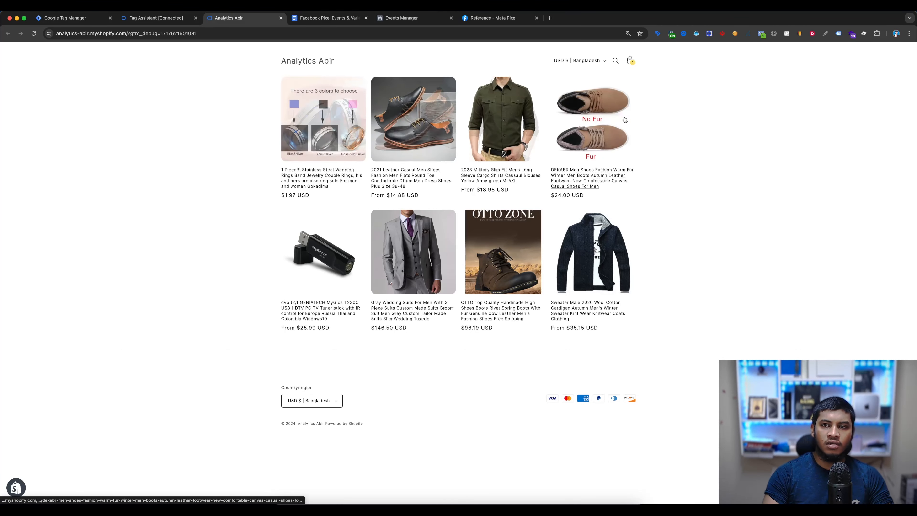
- Check the store home page's events with Meta Pixel Helper and open the stainless steel wedding rings product page
click(762, 33)
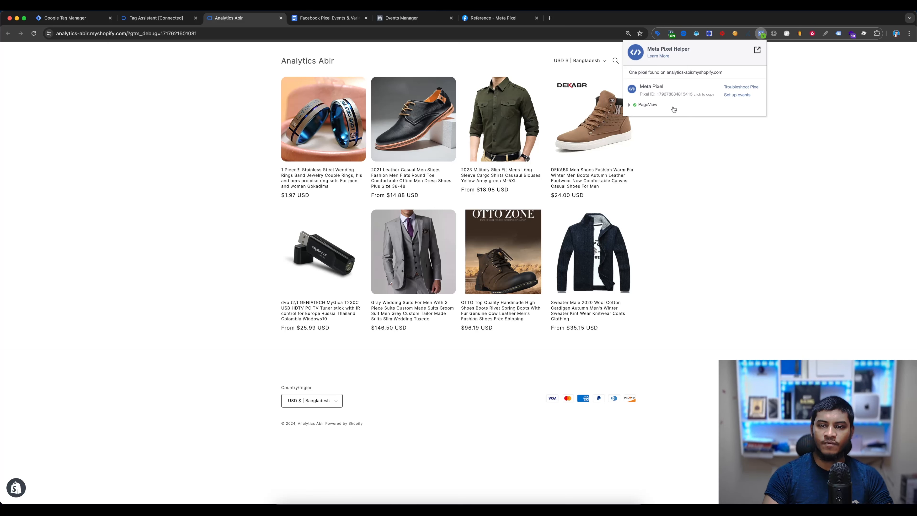
click(177, 156)
click(326, 128)
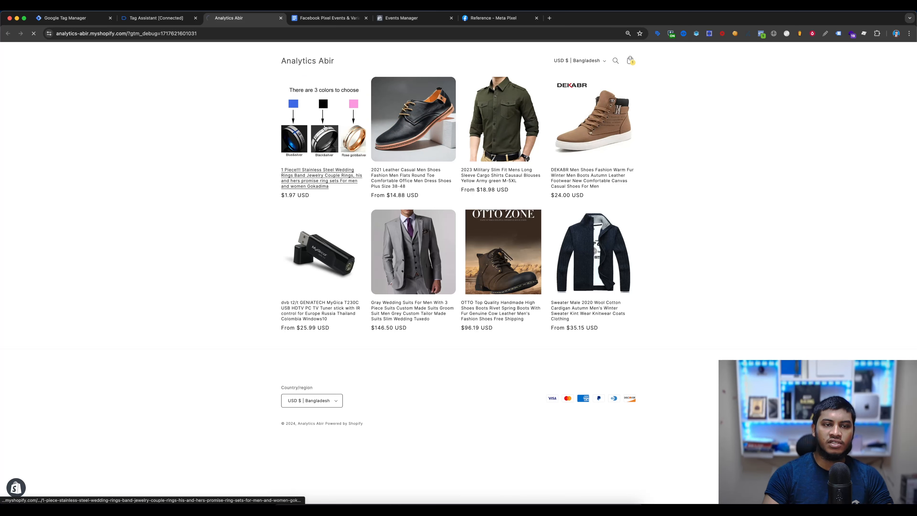
- Switch to Tag Assistant and show the full details of the Facebook Pixel - View item tag for the view_item event
click(169, 18)
click(469, 178)
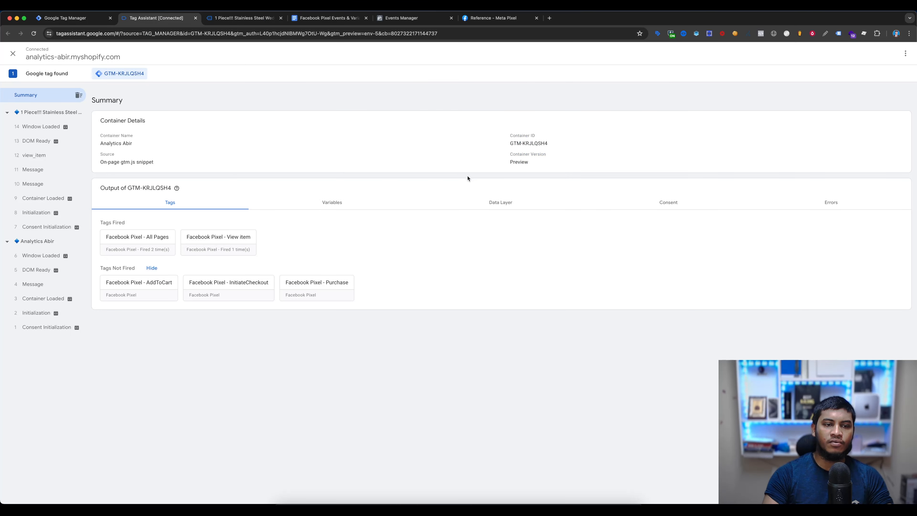
click(49, 160)
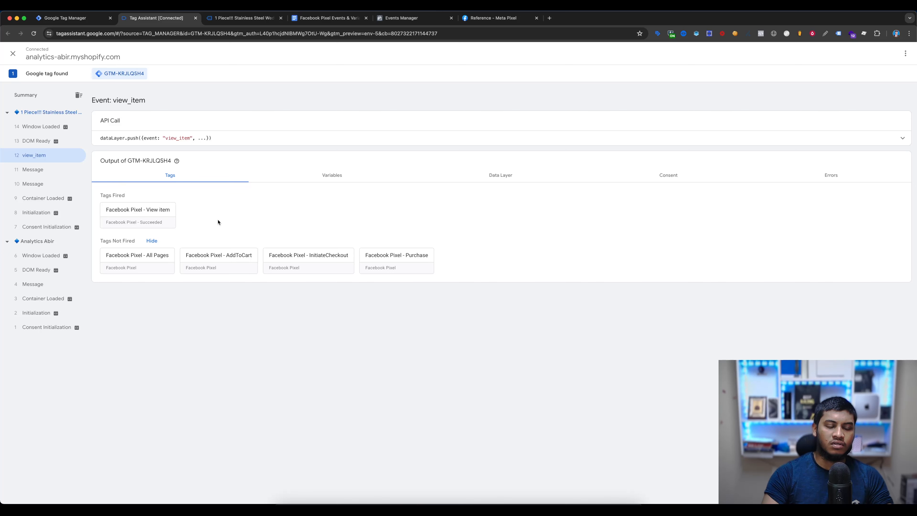
click(138, 219)
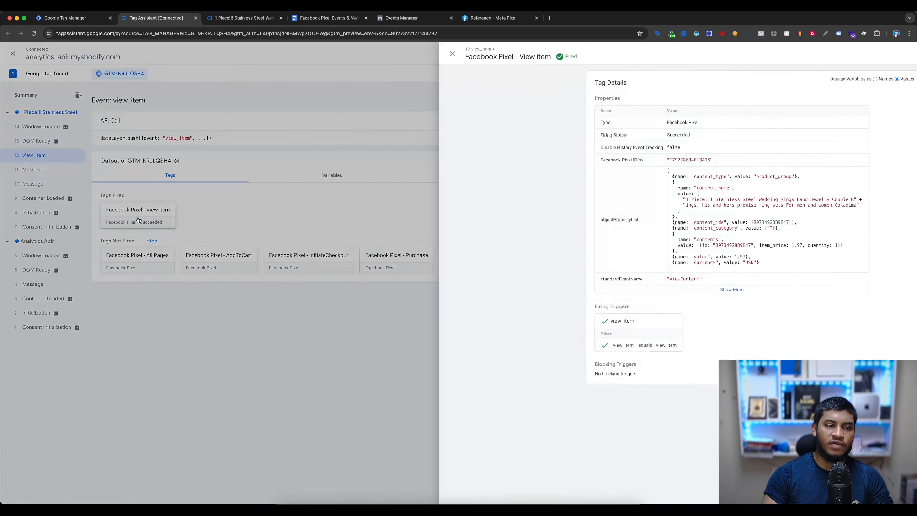
click(580, 289)
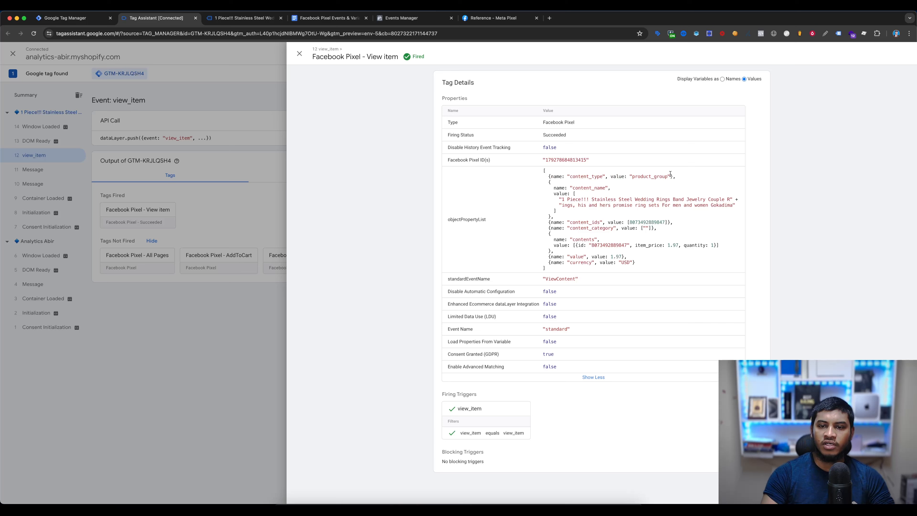
- Examine the View item tag's content name, contents, value and currency properties, and close the tag details
drag(553, 188, 587, 207)
click(657, 219)
drag(570, 238, 654, 246)
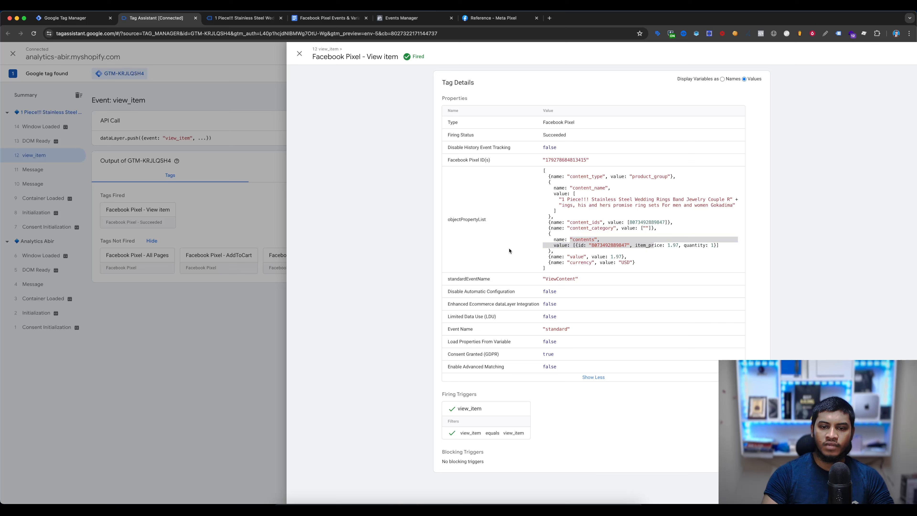
drag(571, 257, 625, 255)
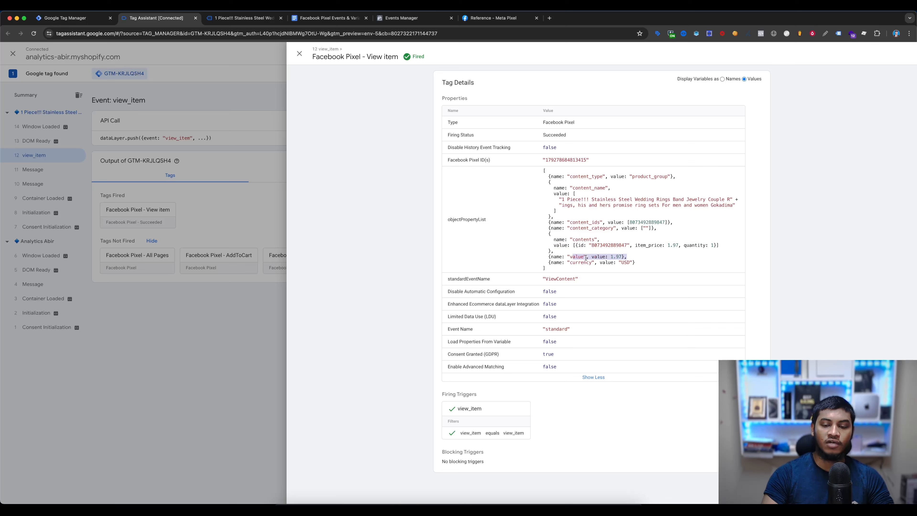
drag(578, 262, 655, 265)
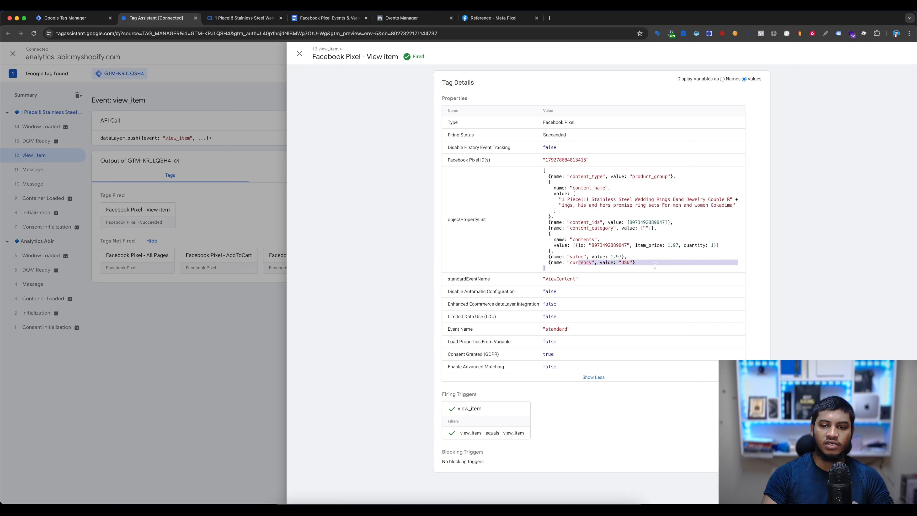
click(246, 250)
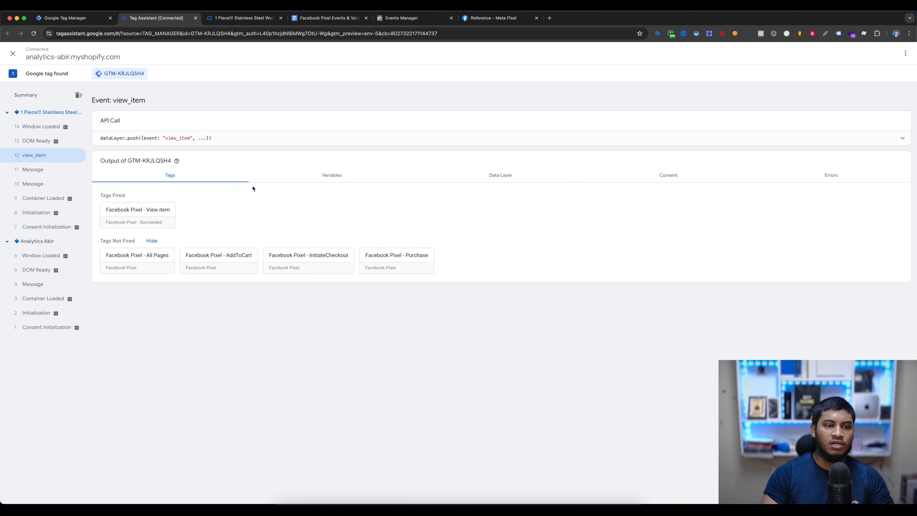
- Return to the product page and inspect the ViewContent event's custom parameters, including content_name, in Meta Pixel Helper
click(247, 19)
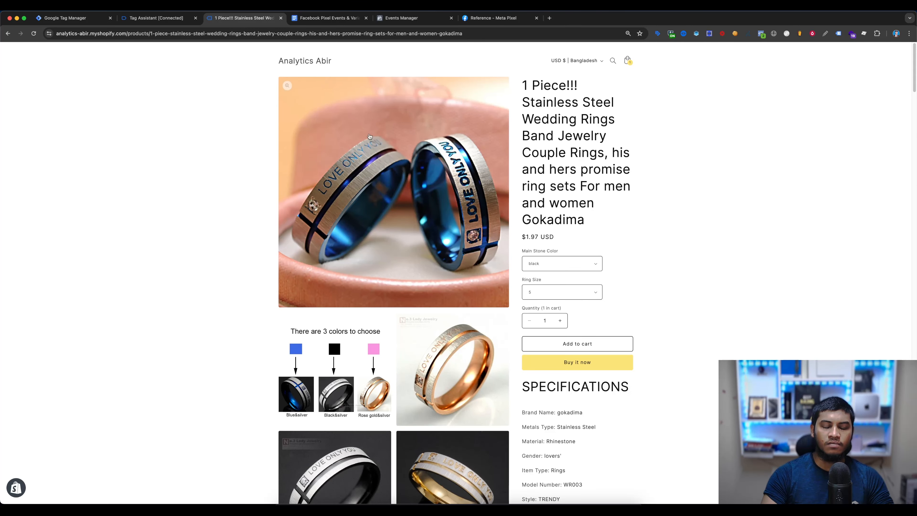
click(761, 34)
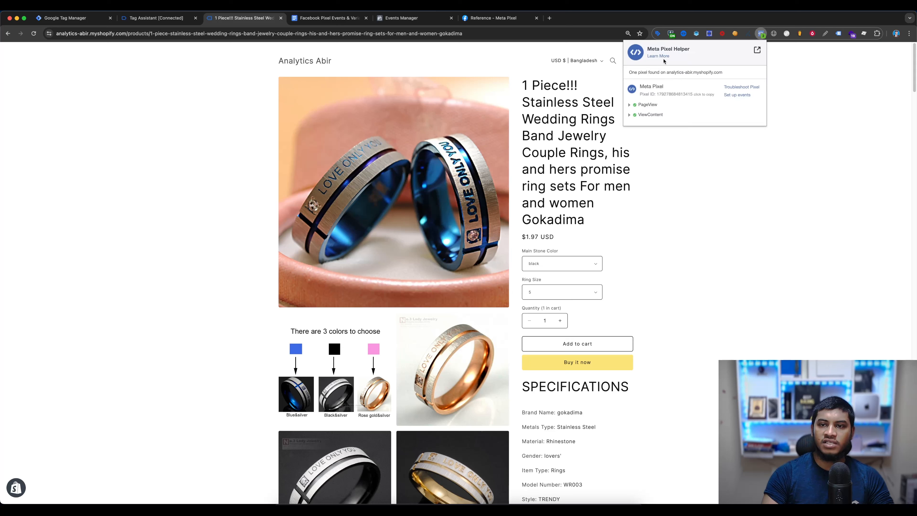
click(660, 118)
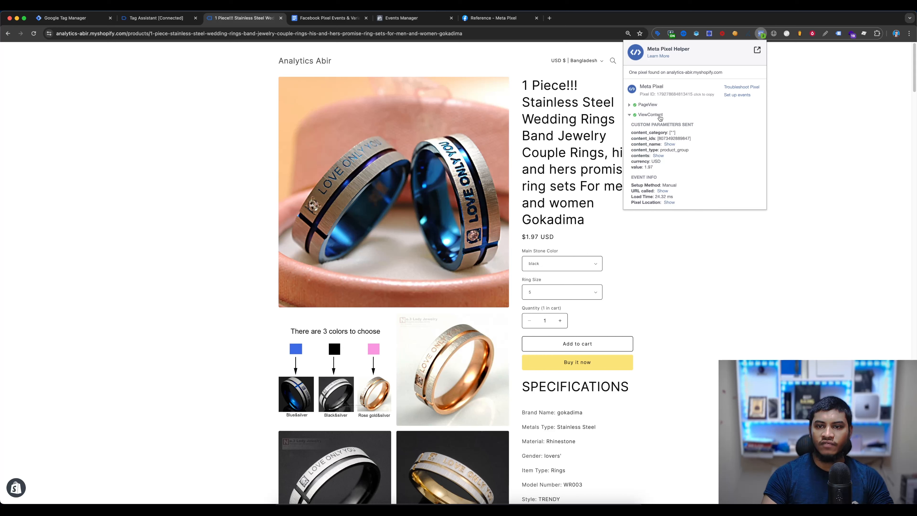
click(668, 145)
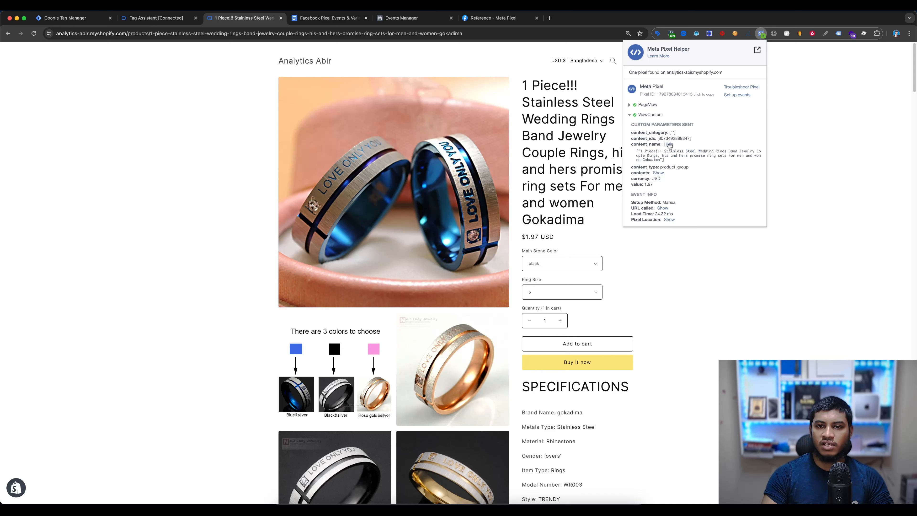
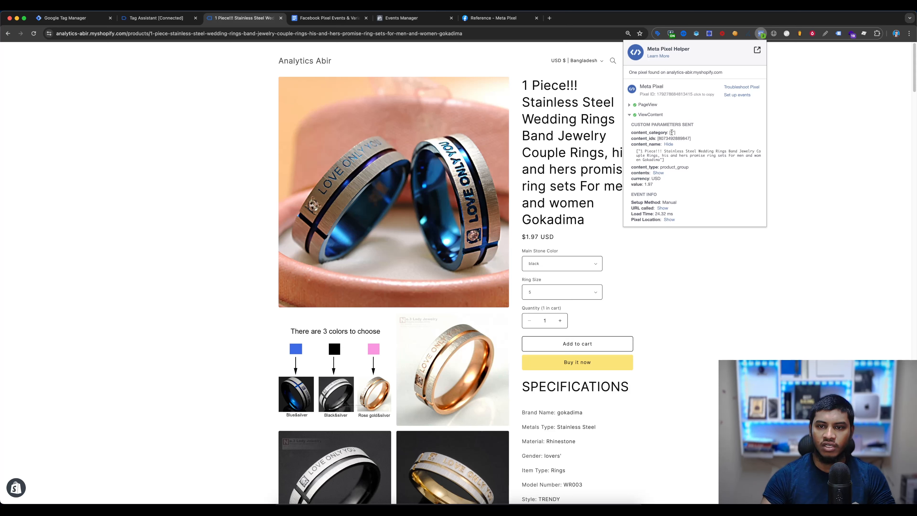
- Show the ViewContent event's contents parameter in Meta Pixel Helper, check its currency and value, and close the helper
click(659, 173)
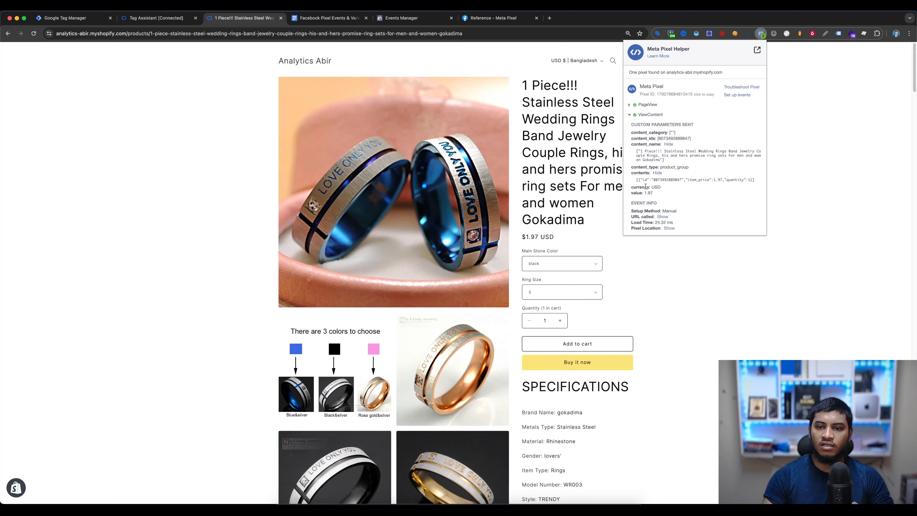
drag(645, 187, 704, 195)
click(692, 188)
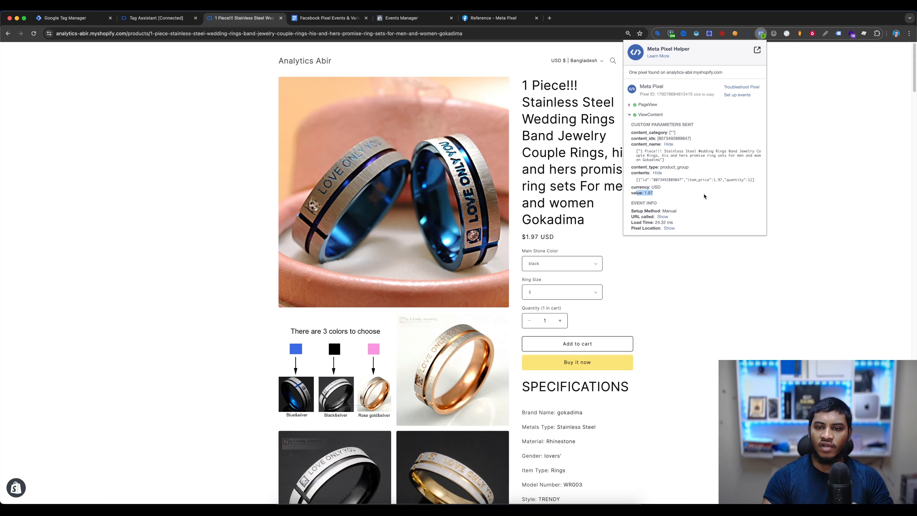
click(704, 195)
click(218, 210)
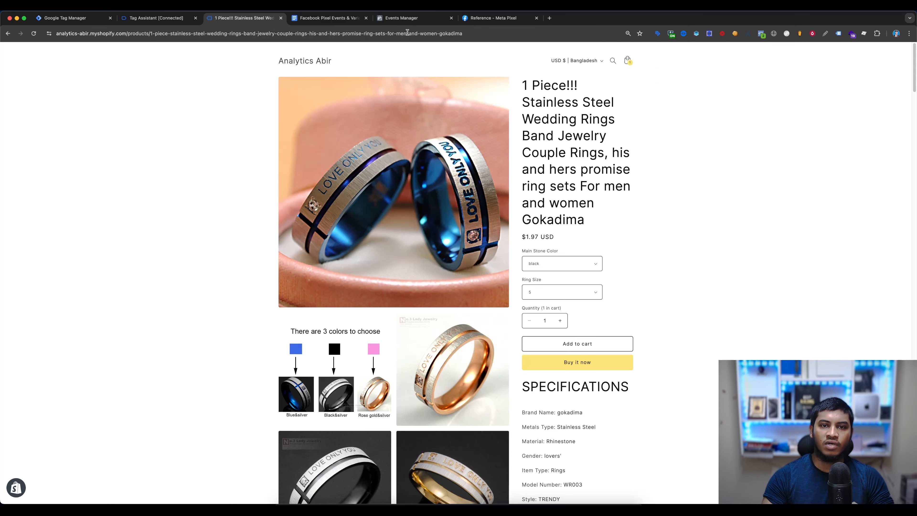
- Switch to Events Manager, examine all parameters of the View content test event, including content_name, and collapse the event
click(419, 18)
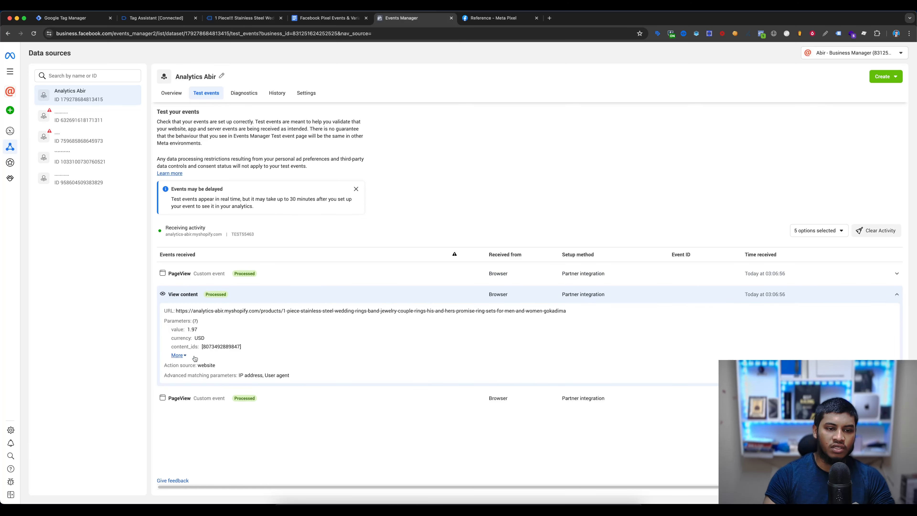
click(184, 355)
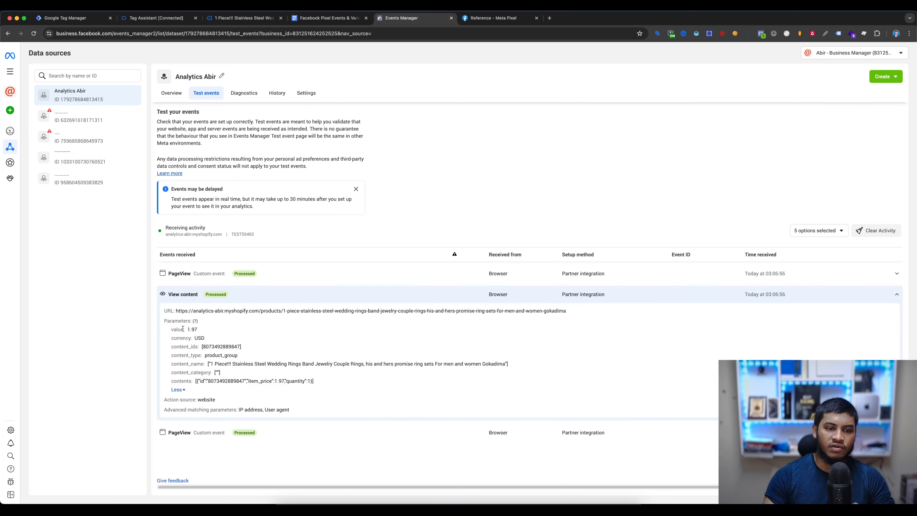
drag(196, 346, 576, 368)
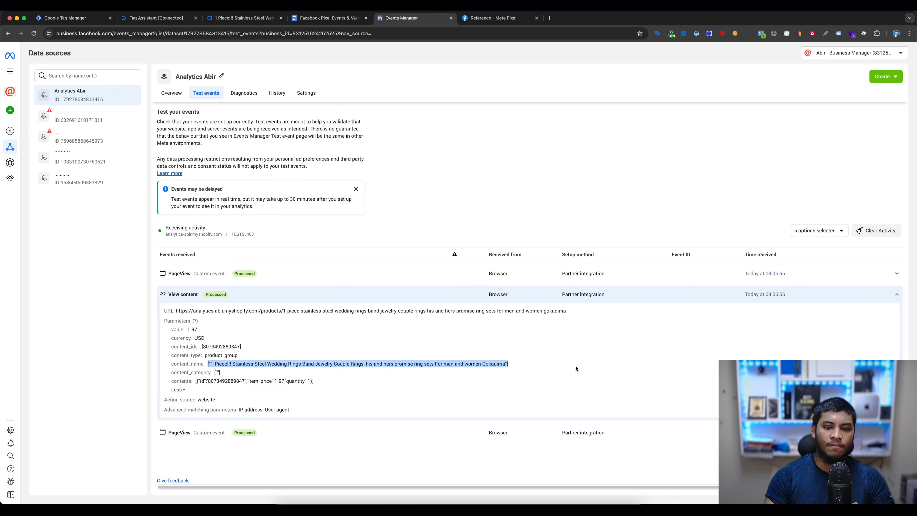
click(186, 392)
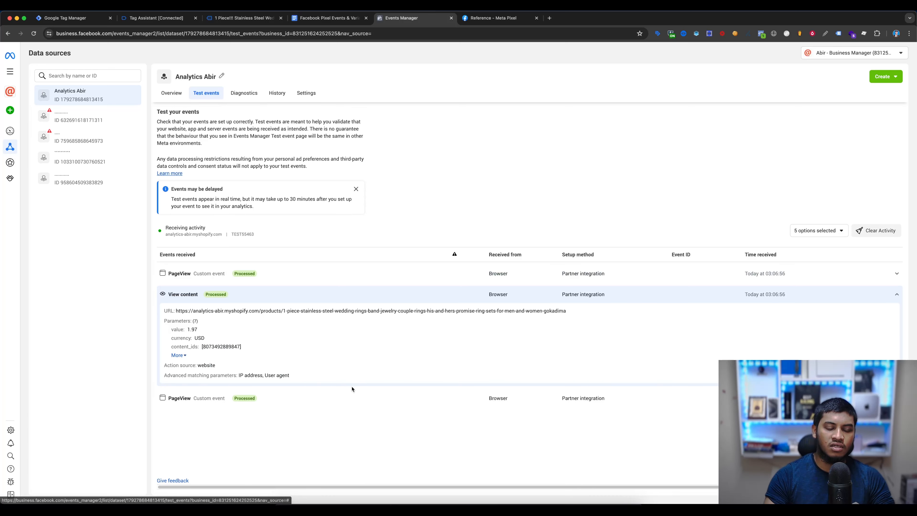
click(334, 293)
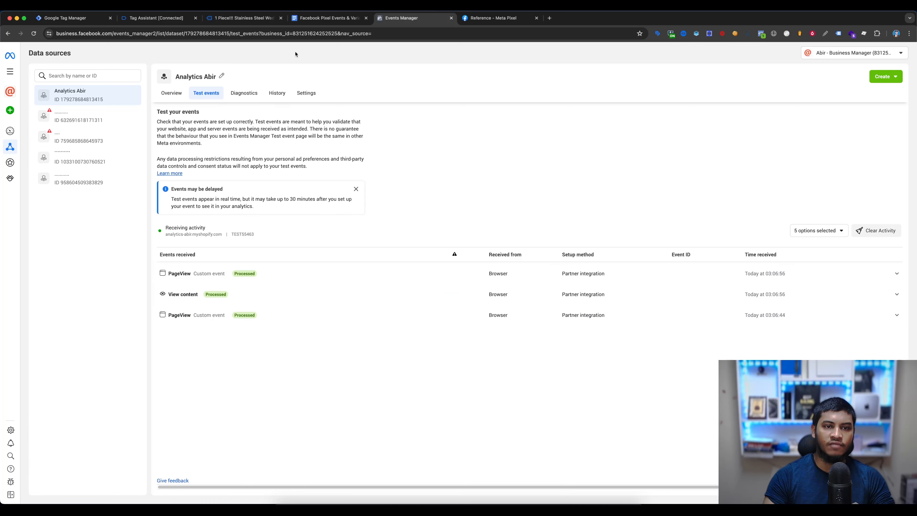
- Return to the product page, add the ring to the cart and check the AddToCart event's parameters in Meta Pixel Helper
click(244, 18)
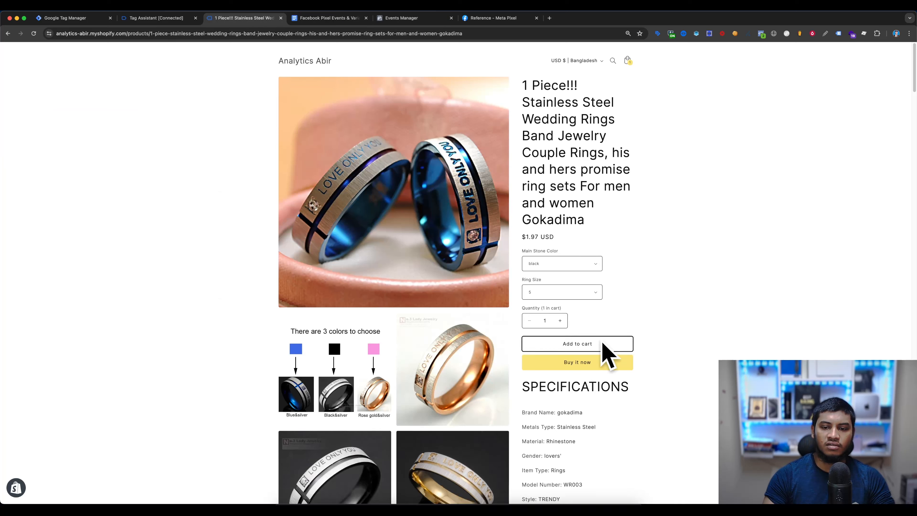
click(593, 348)
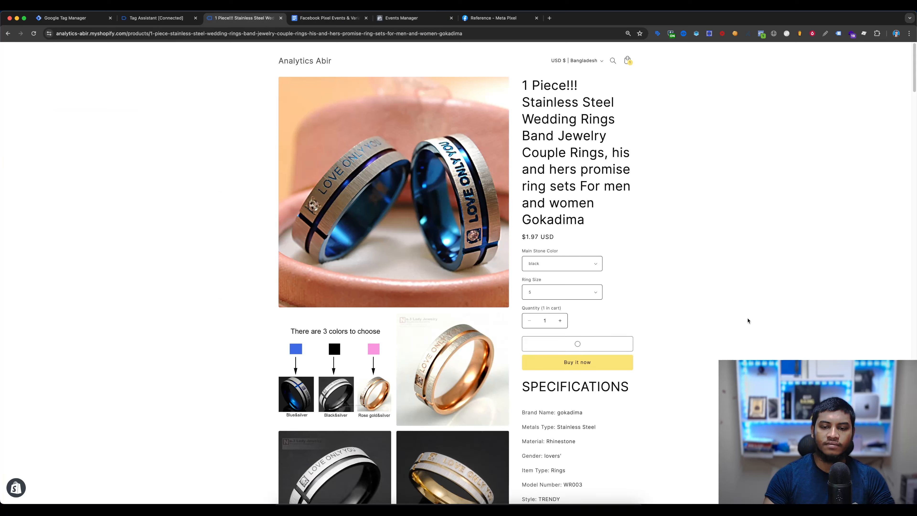
click(761, 34)
click(648, 104)
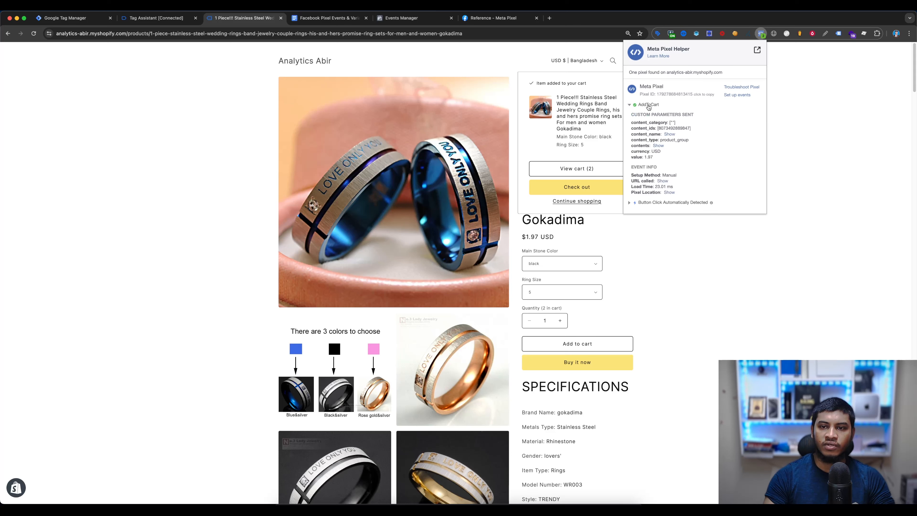
click(586, 217)
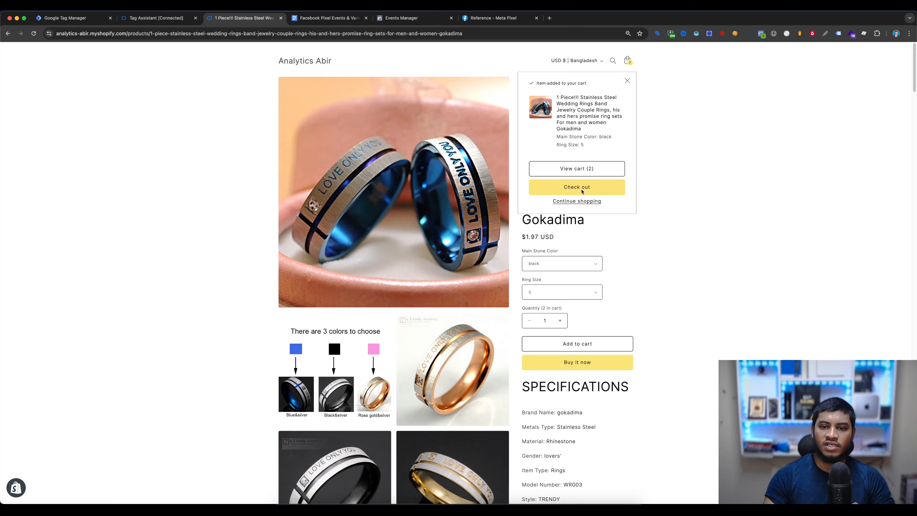
- Check out the cart, fill in the card number, expiration date and security code, and pay for the order
click(592, 191)
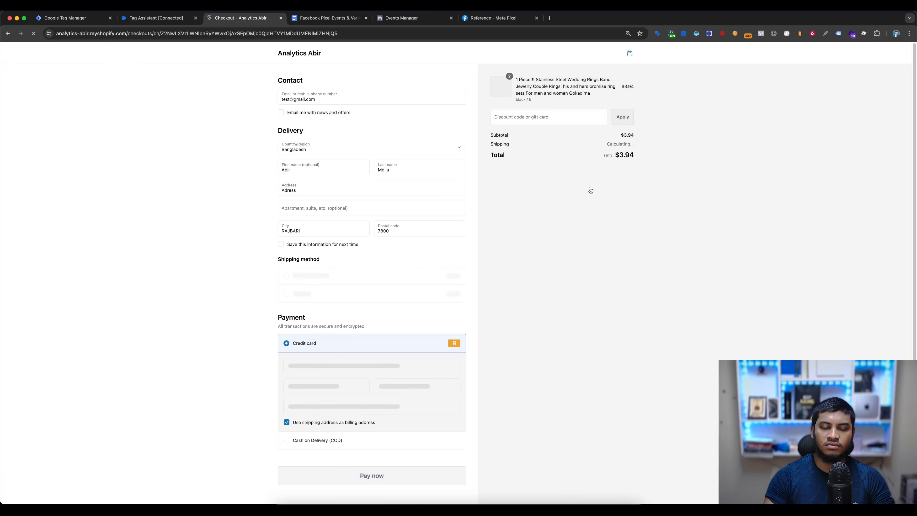
scroll(306, 342, down, 1)
click(307, 343)
text(1)
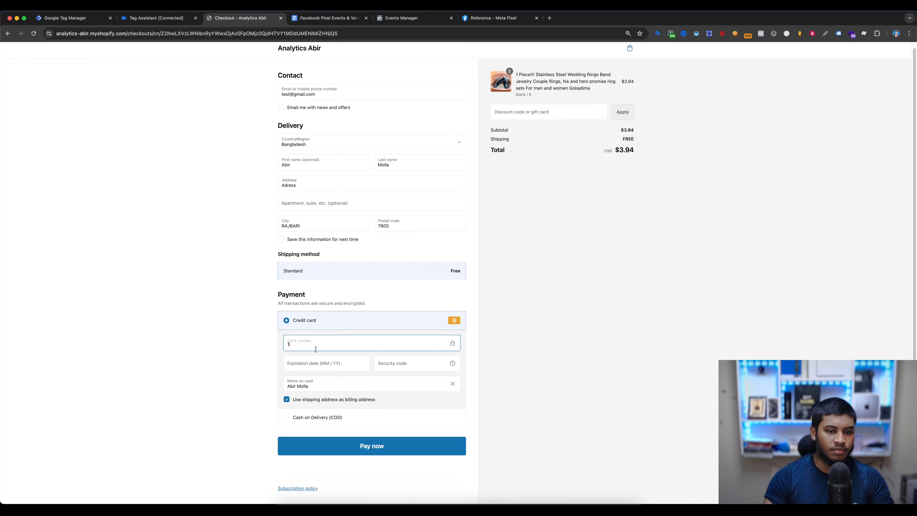
click(314, 363)
text(11 / 25)
click(404, 364)
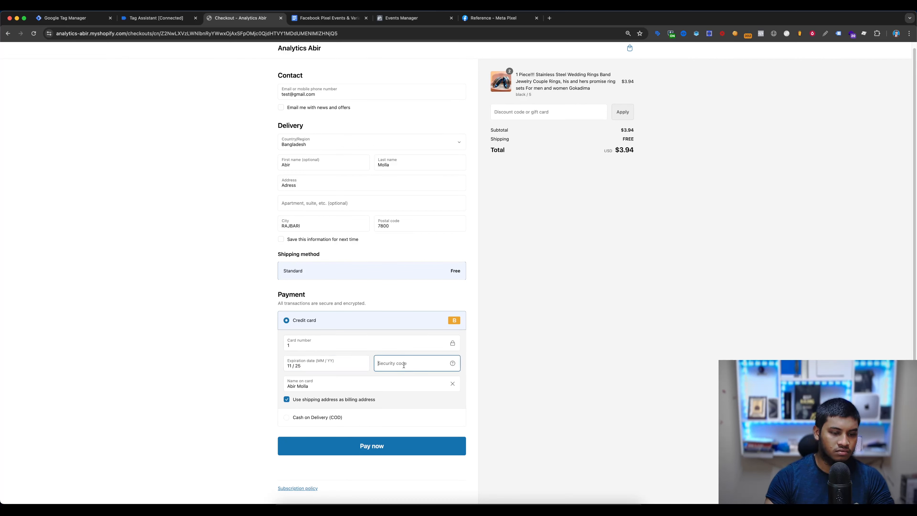
text(111)
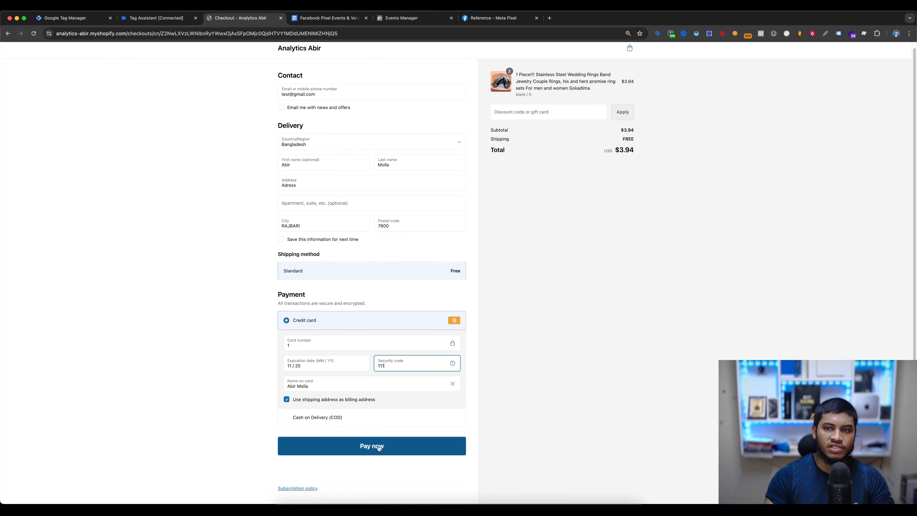
click(380, 448)
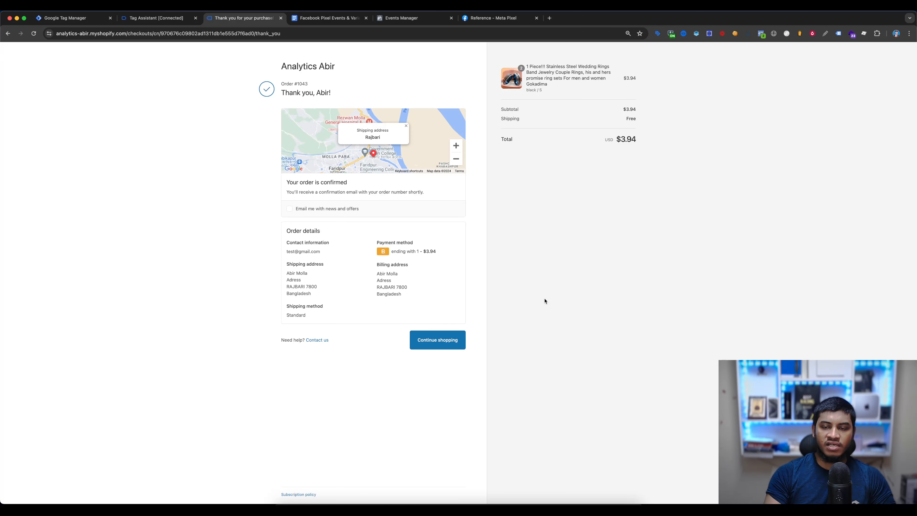
- Inspect the Purchase event's custom parameters in Meta Pixel Helper on the order confirmation page
click(761, 34)
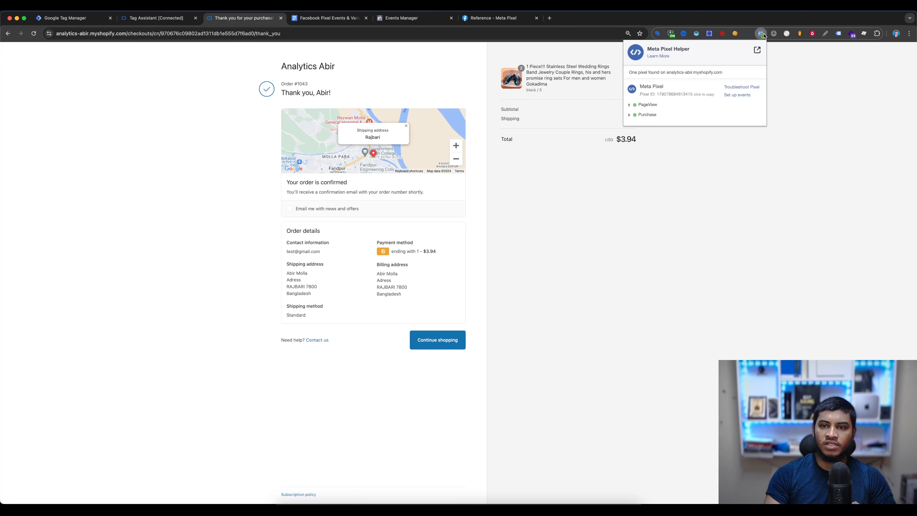
click(647, 115)
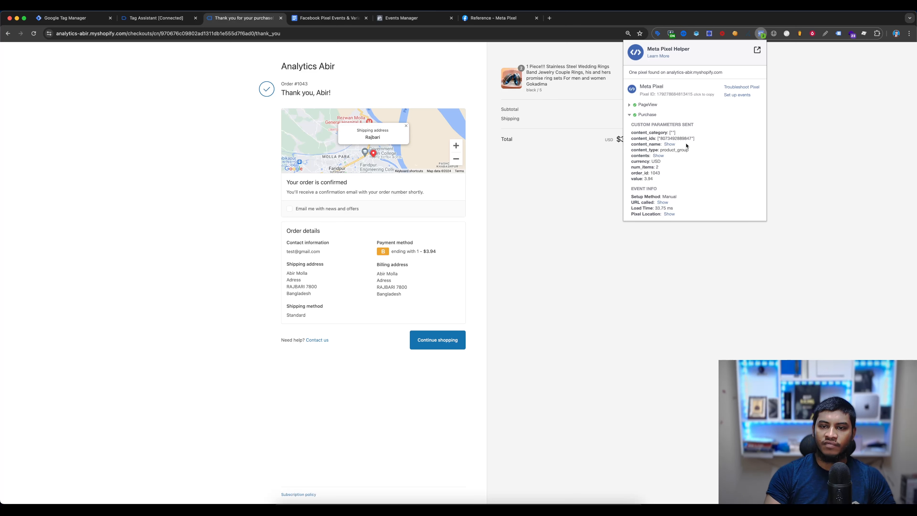
- Switch to Tag Assistant, review the Facebook Pixel - InitiateCheckout tag details for the begin_checkout event, and close them
click(169, 21)
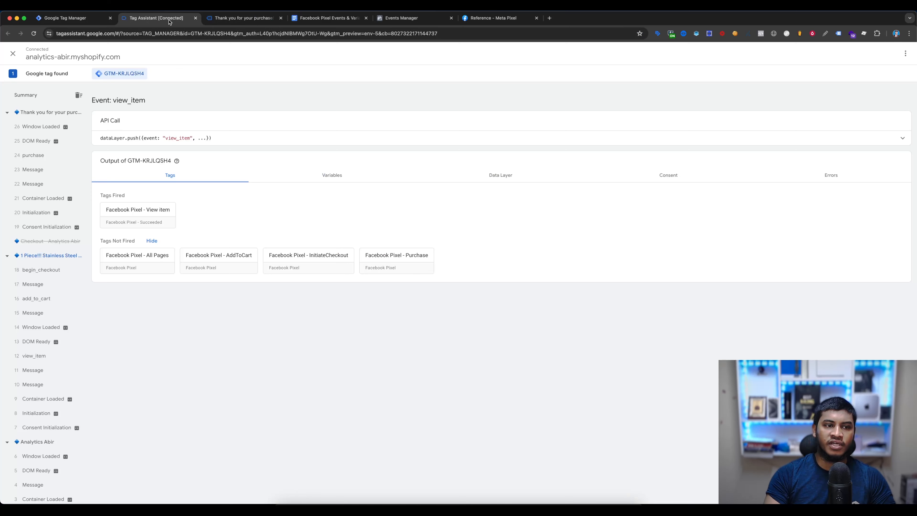
click(28, 154)
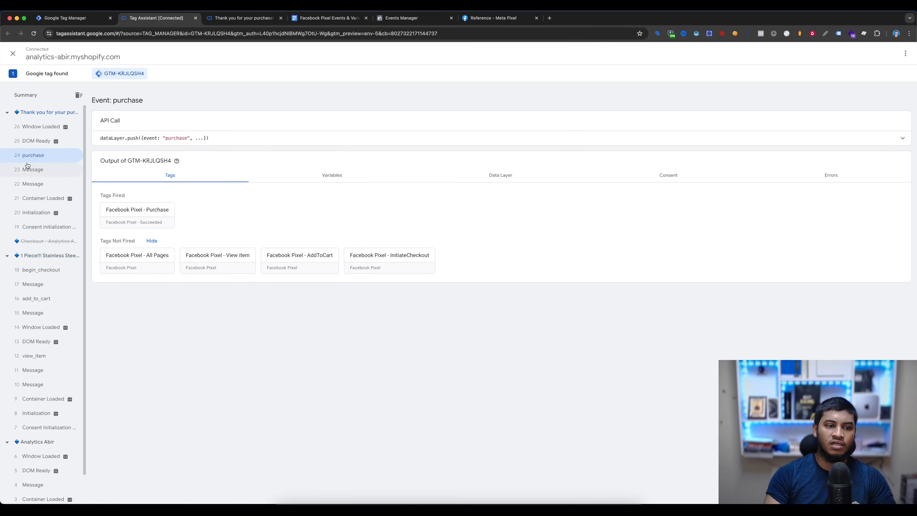
click(38, 270)
click(181, 214)
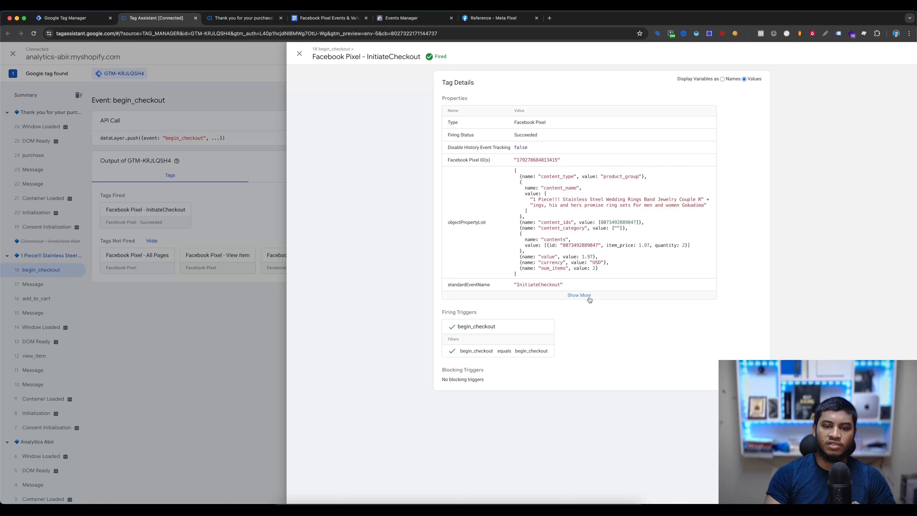
click(177, 261)
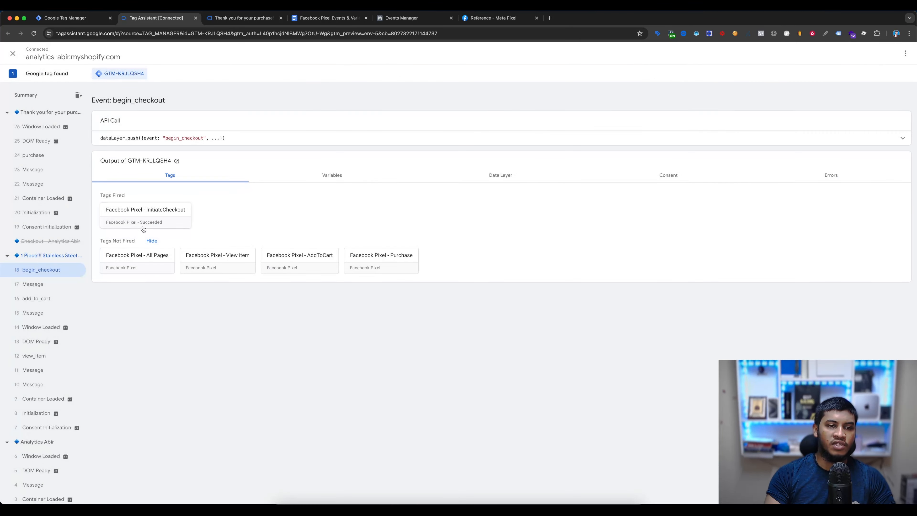
- Examine the Facebook Pixel - Purchase tag's order_id, num_items, value and contents for the purchase event, and close the details
click(36, 155)
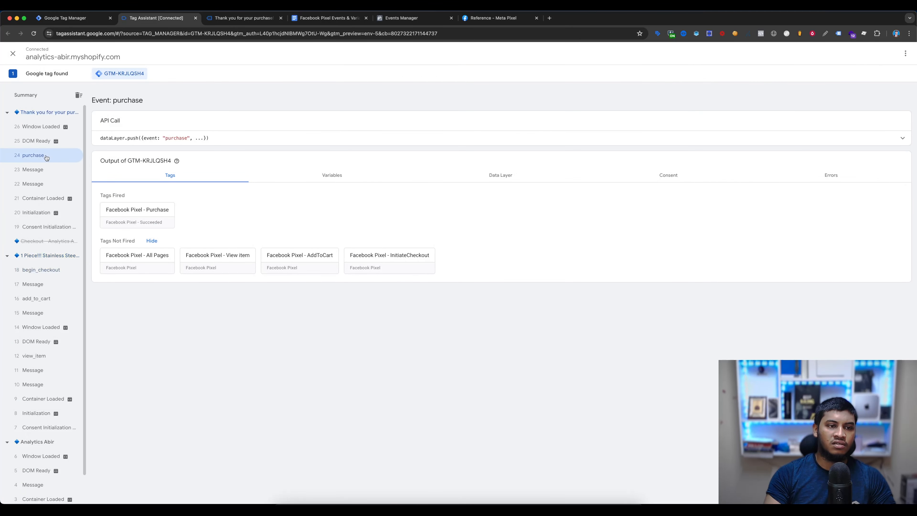
click(177, 217)
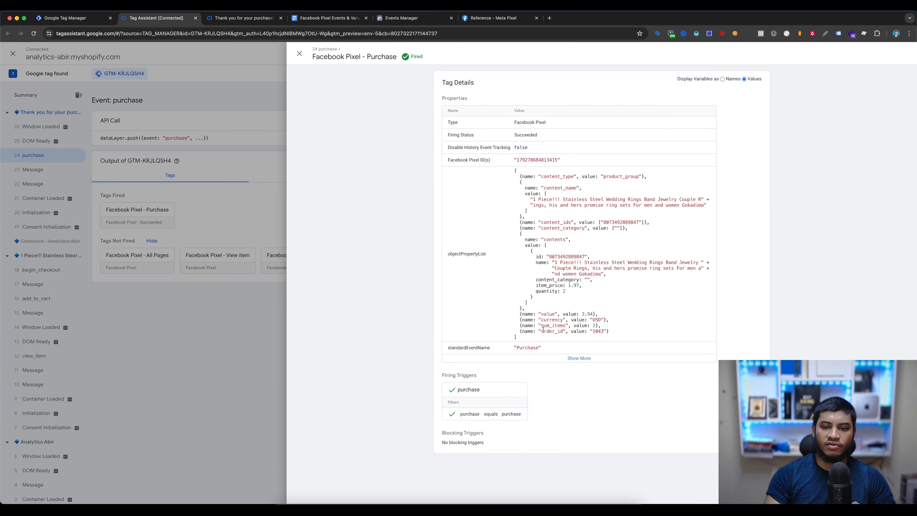
drag(542, 329, 605, 332)
drag(544, 325, 599, 327)
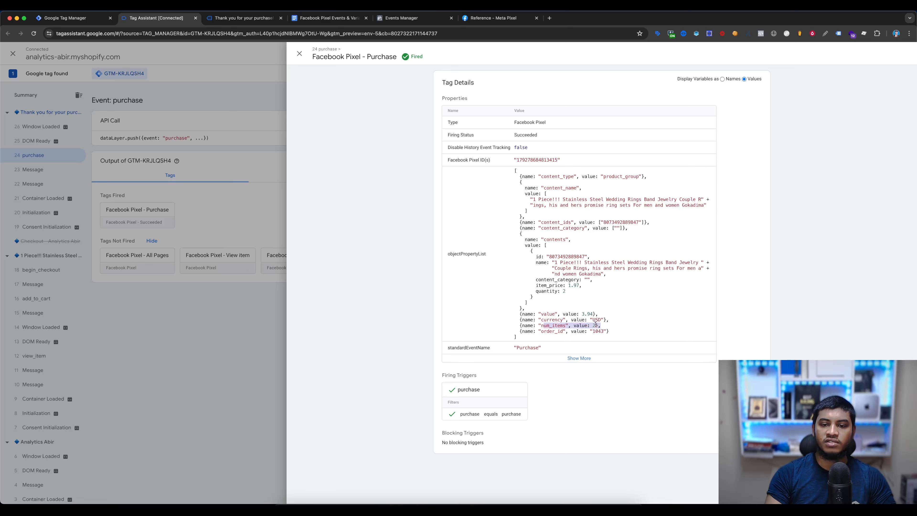
drag(541, 314, 519, 182)
click(166, 286)
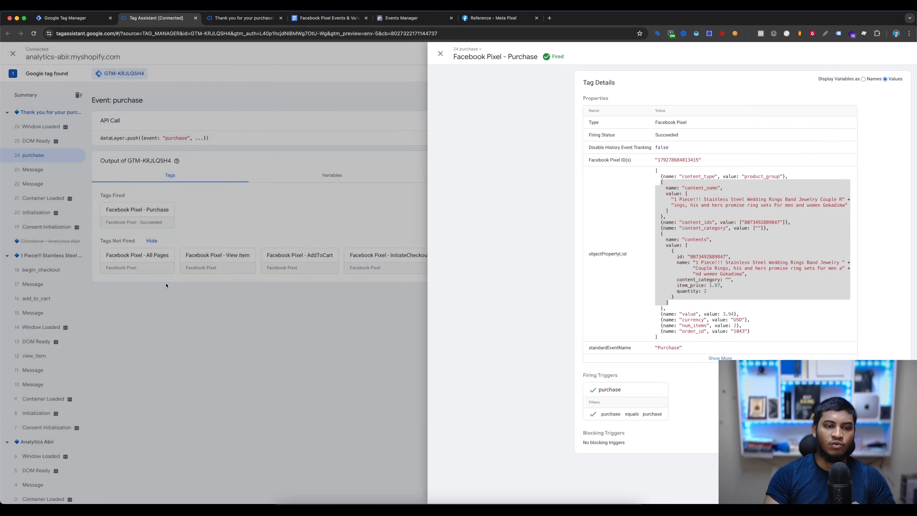
- Switch to Events Manager and expand the Initiate checkout test event to check its parameters
click(397, 18)
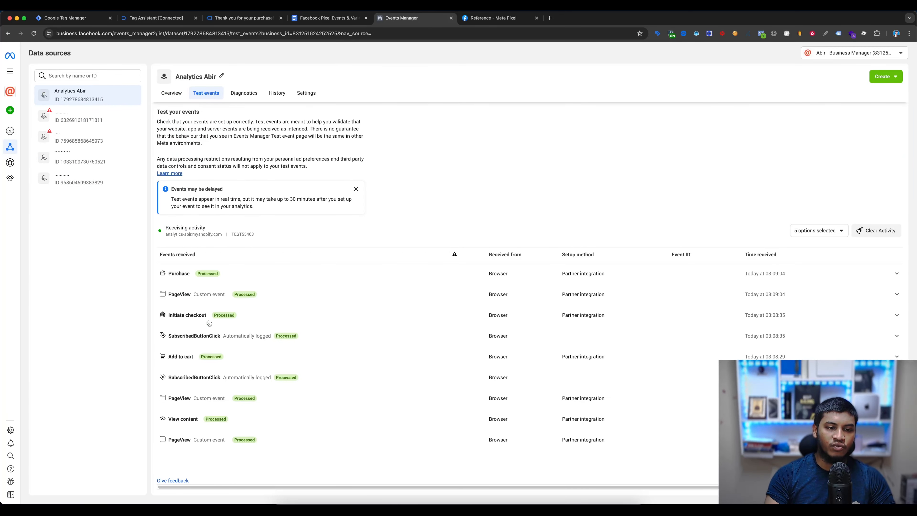
click(220, 317)
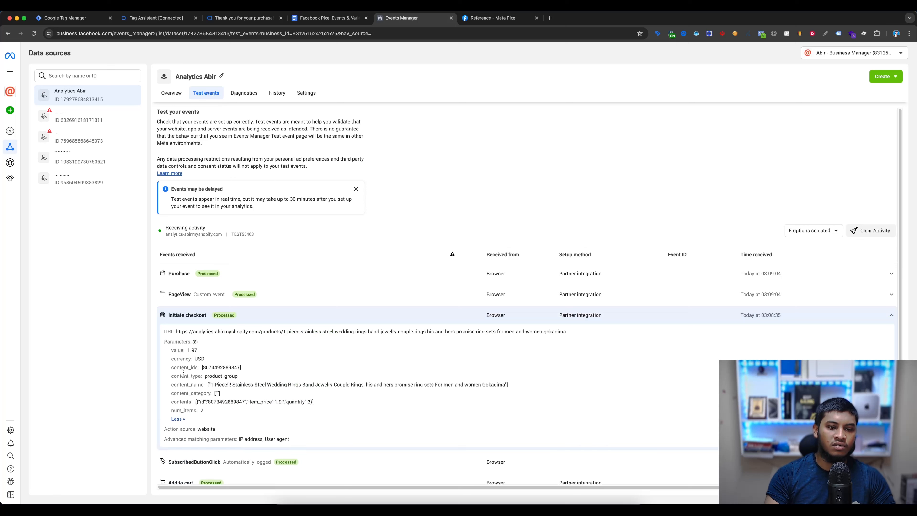
- Expand all parameters of the Purchase test event and examine its order_id, contents and advanced matching parameters
click(184, 273)
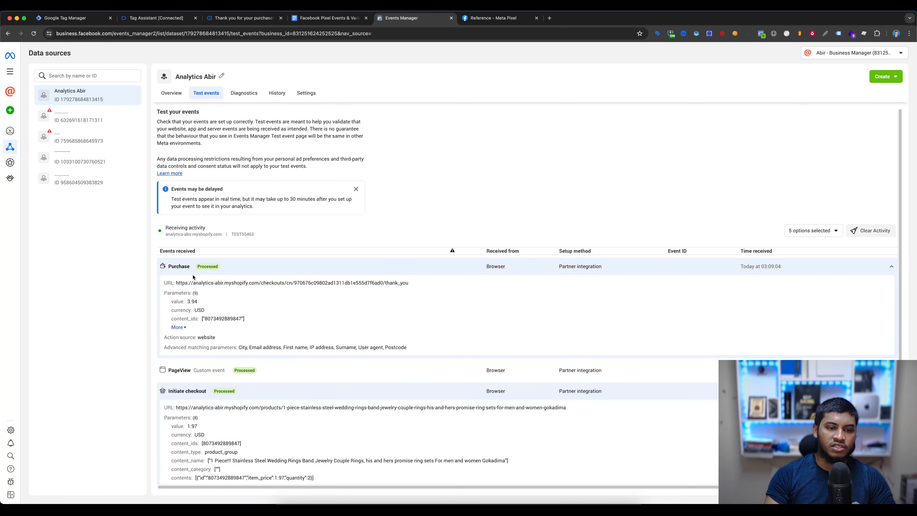
click(182, 328)
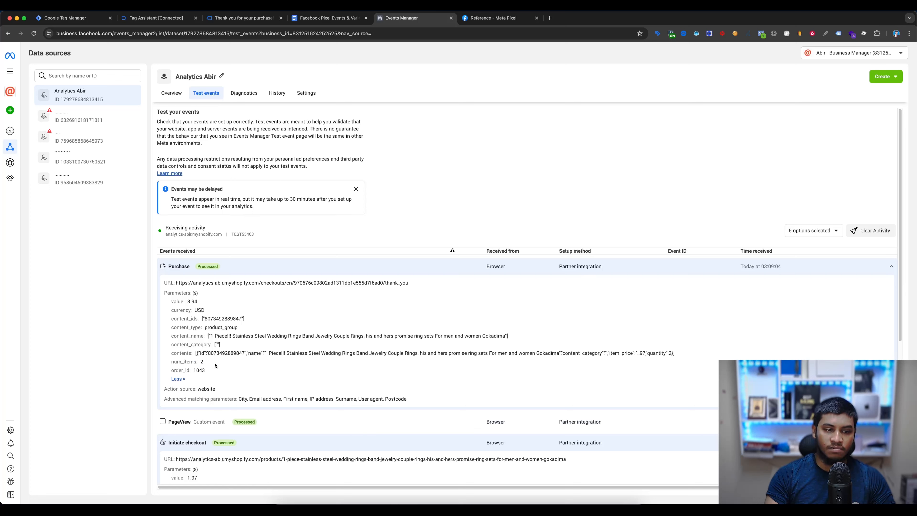
double_click(199, 370)
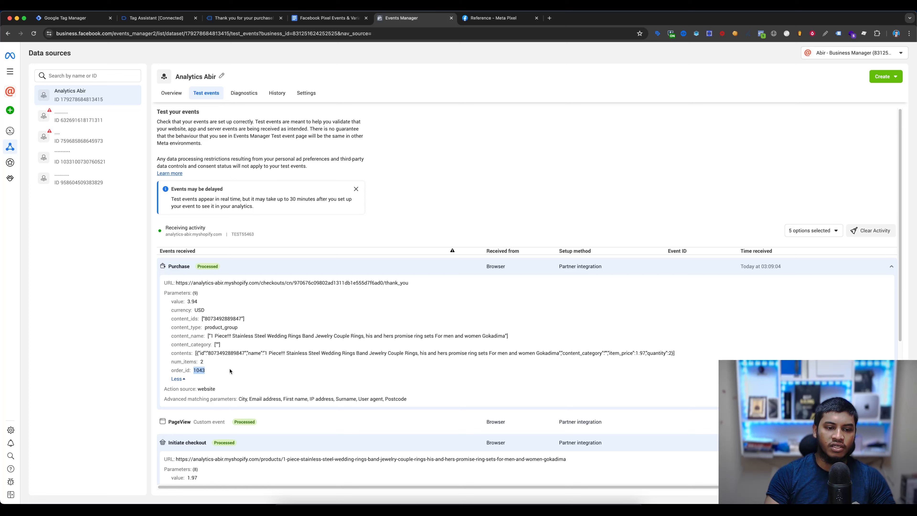
drag(172, 352, 428, 354)
click(325, 355)
double_click(178, 353)
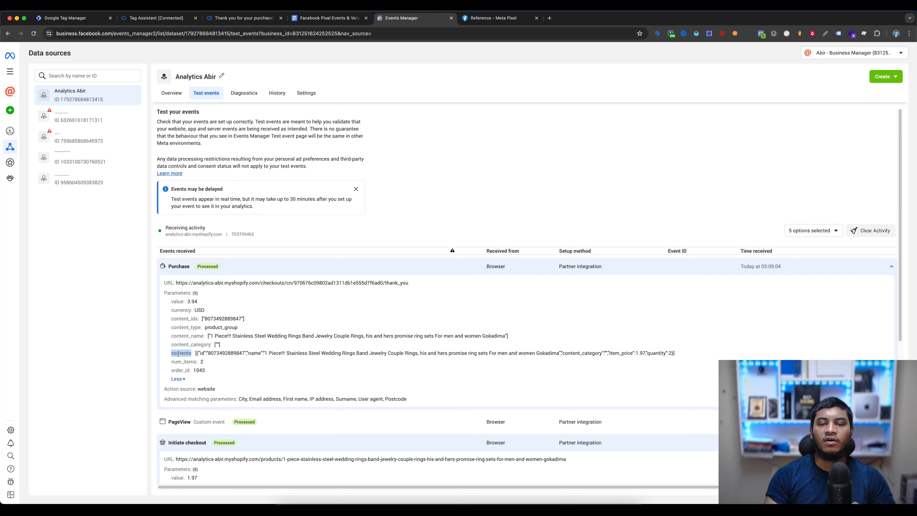
click(178, 354)
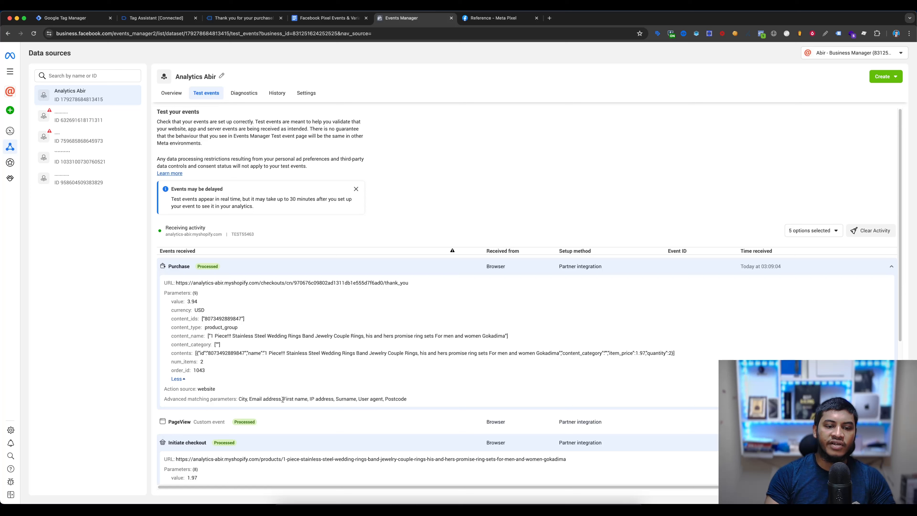
drag(436, 401, 234, 398)
click(167, 398)
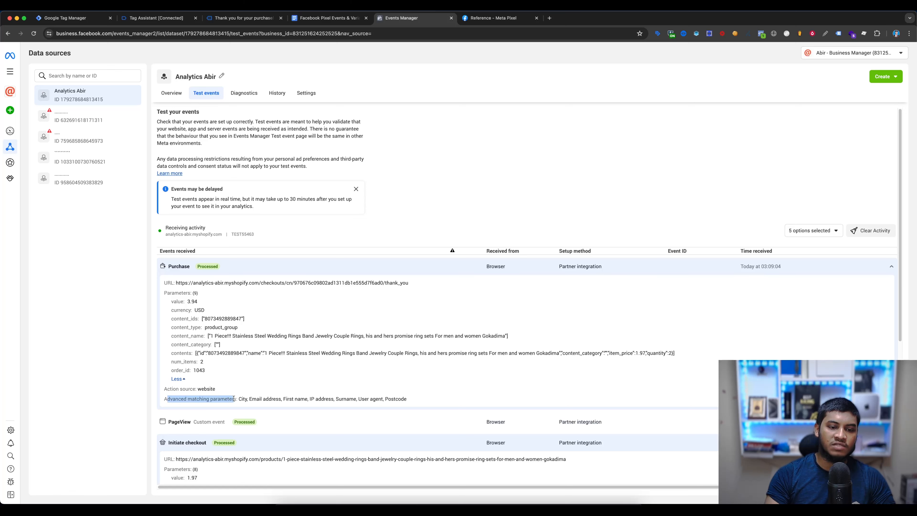
- Collapse the Purchase and Initiate checkout test events and open the Analytics Abir dataset's overview
click(447, 376)
click(435, 275)
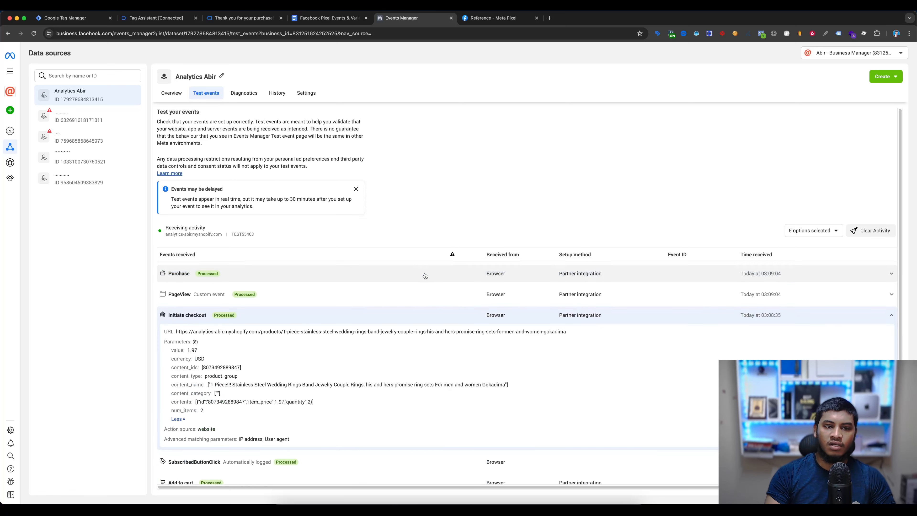
click(398, 318)
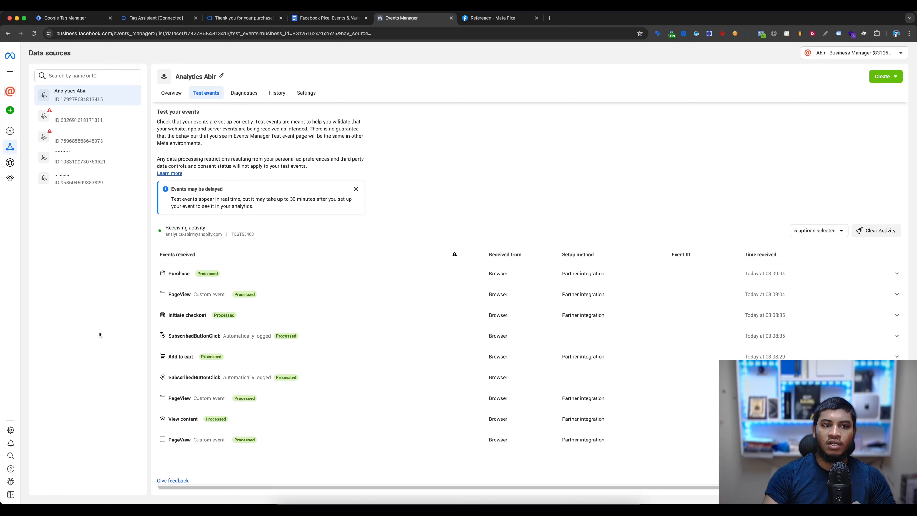
click(169, 94)
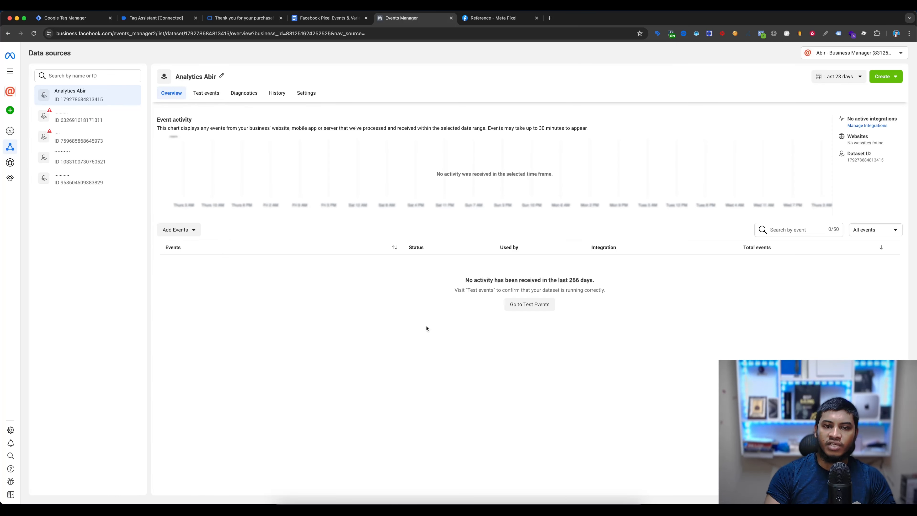